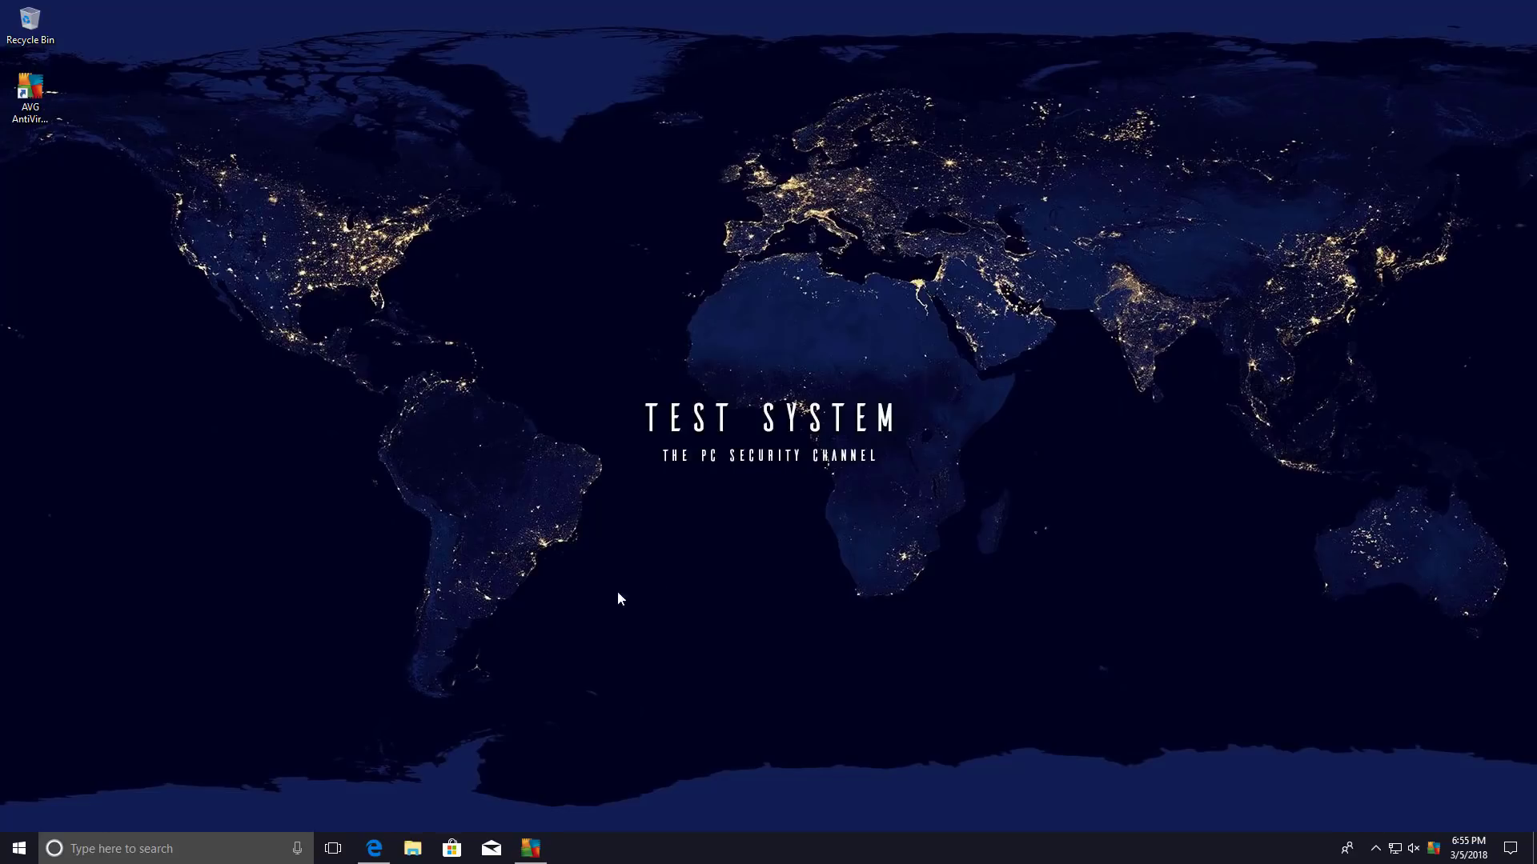
Bring up the AVG AntiVirus Free main window from the taskbar.
{"action": "left_click", "coordinate": [375, 847]}
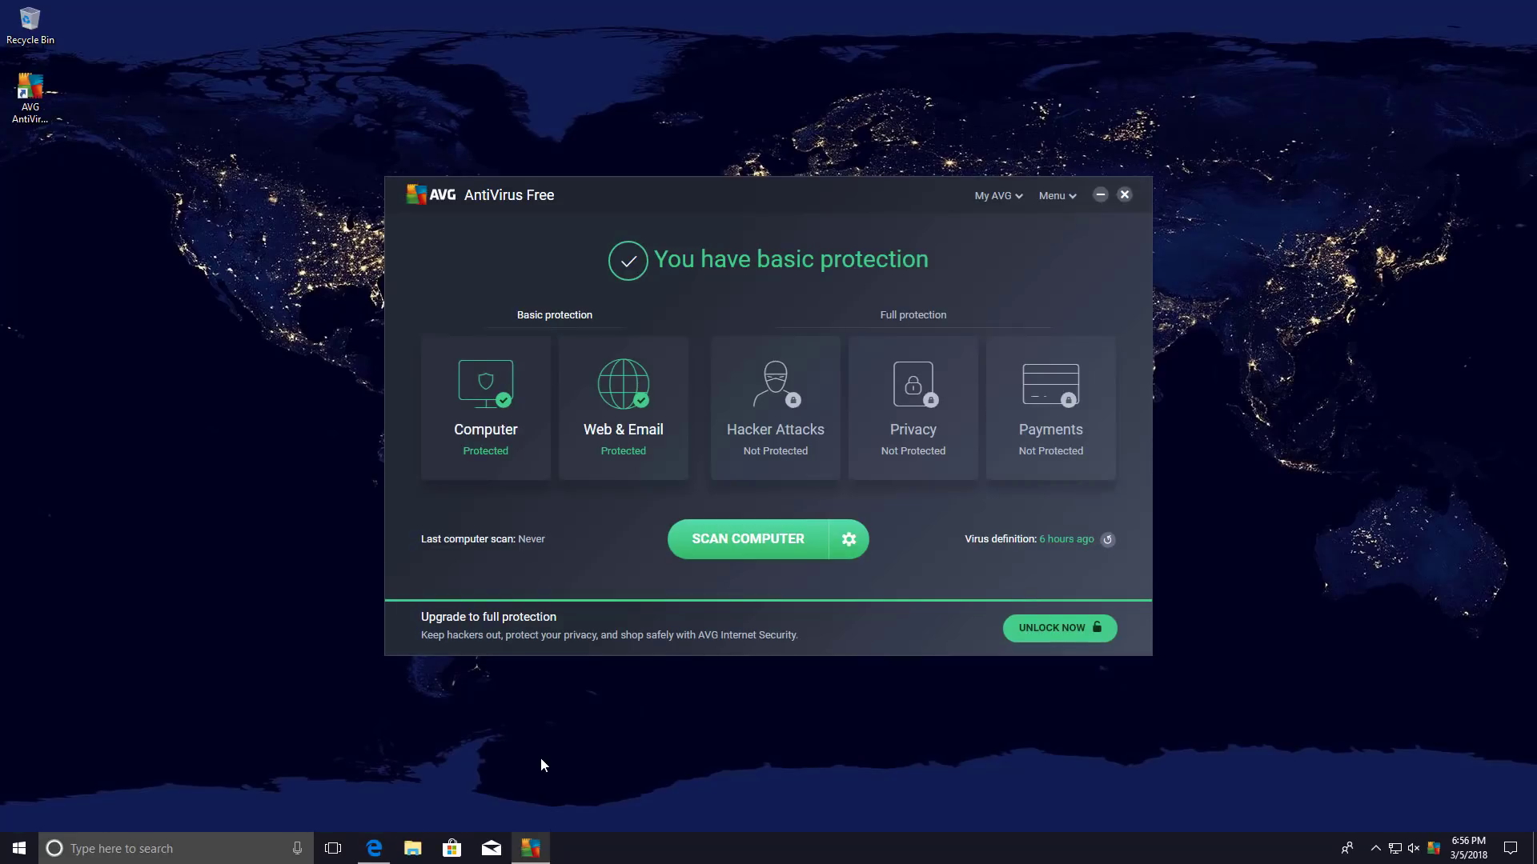
{"action": "left_click", "coordinate": [834, 544]}
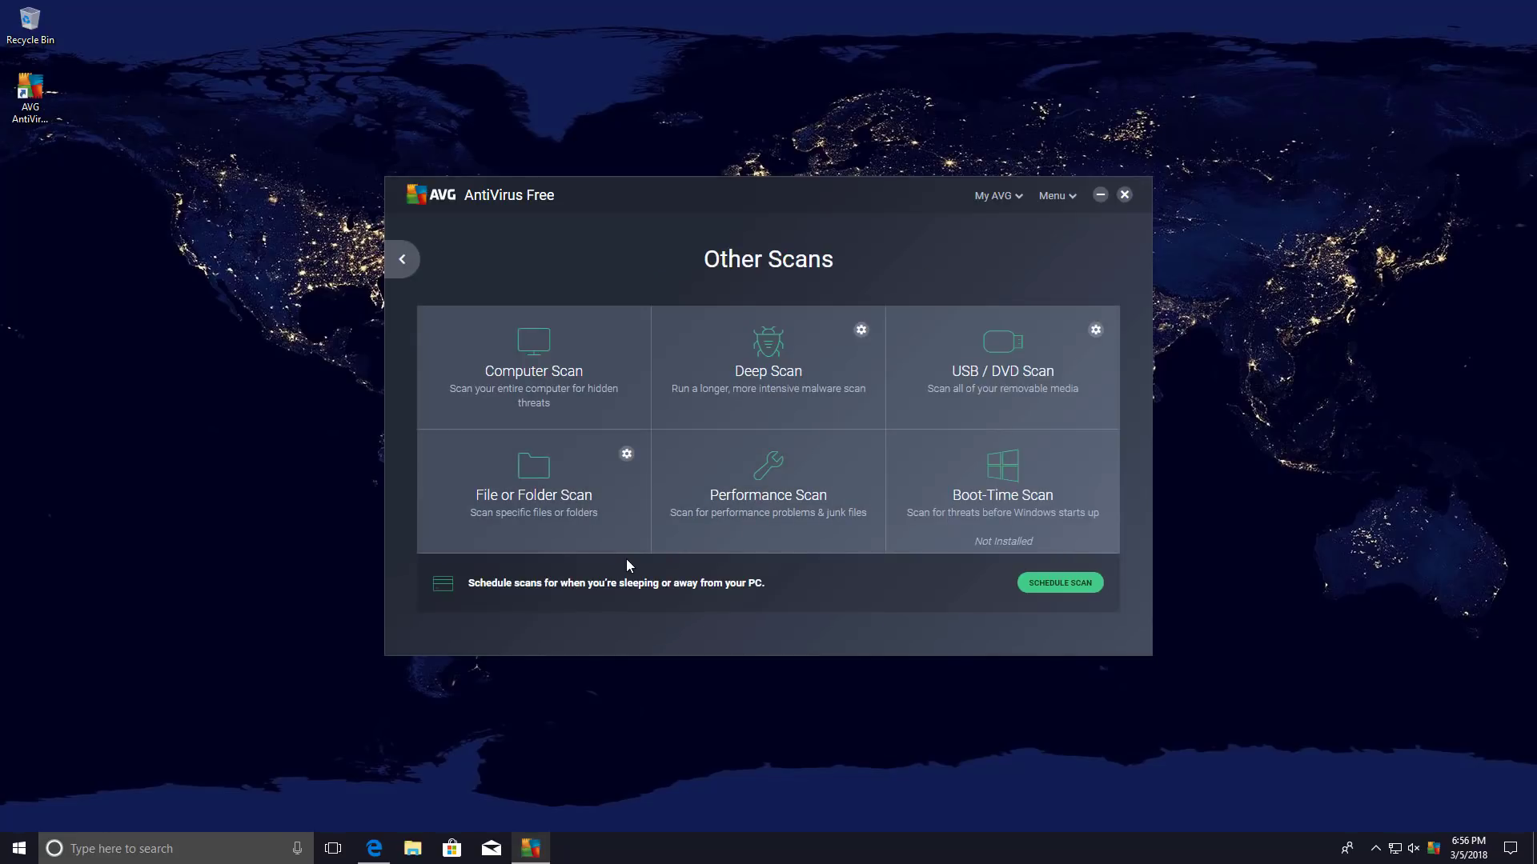
{"action": "left_click", "coordinate": [402, 258]}
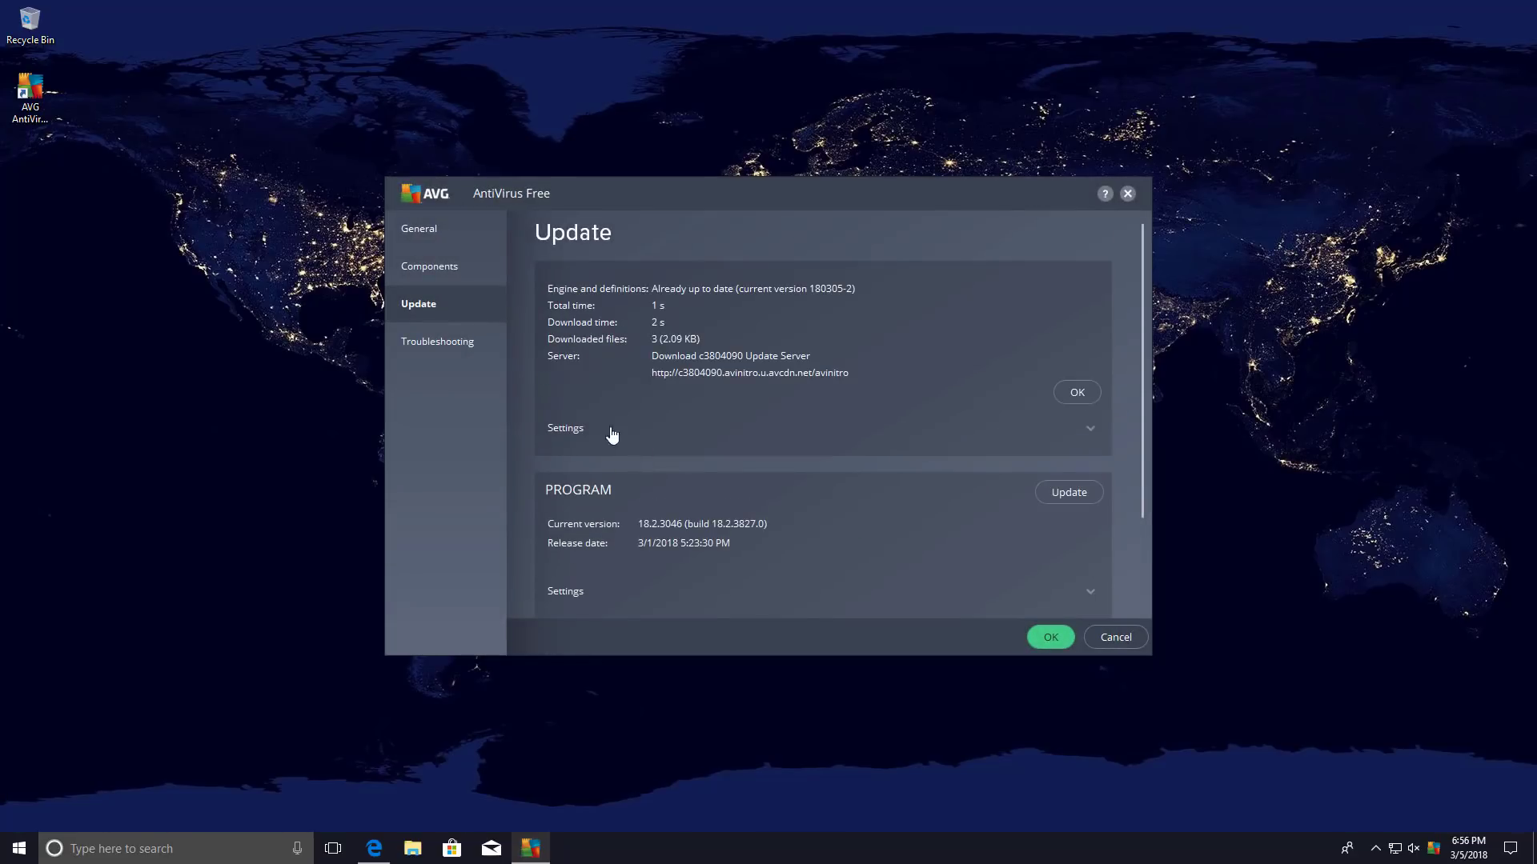
{"action": "left_click", "coordinate": [1082, 394]}
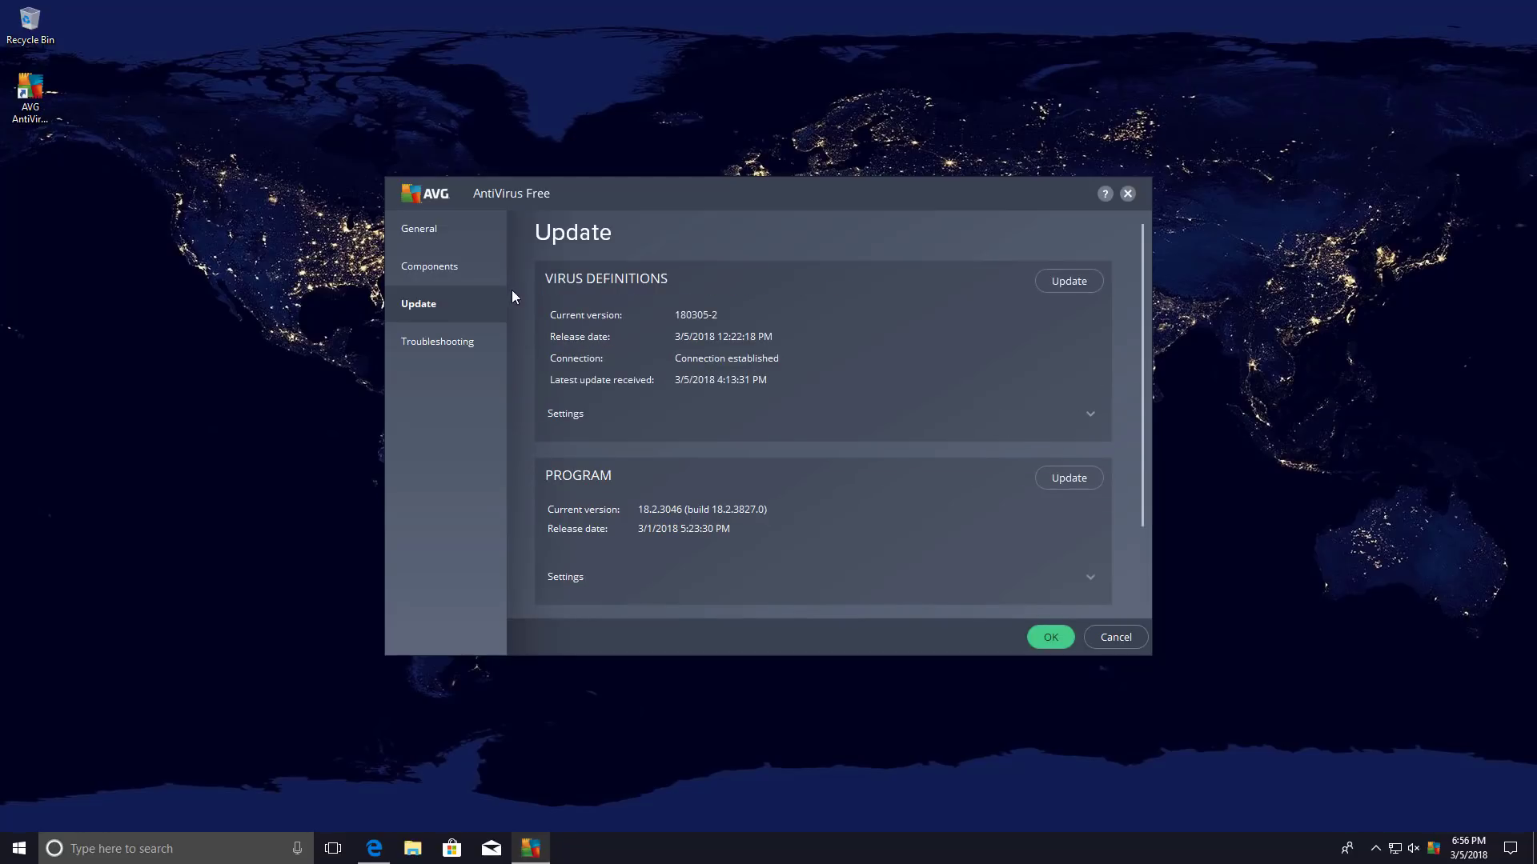
{"action": "left_click", "coordinate": [429, 266]}
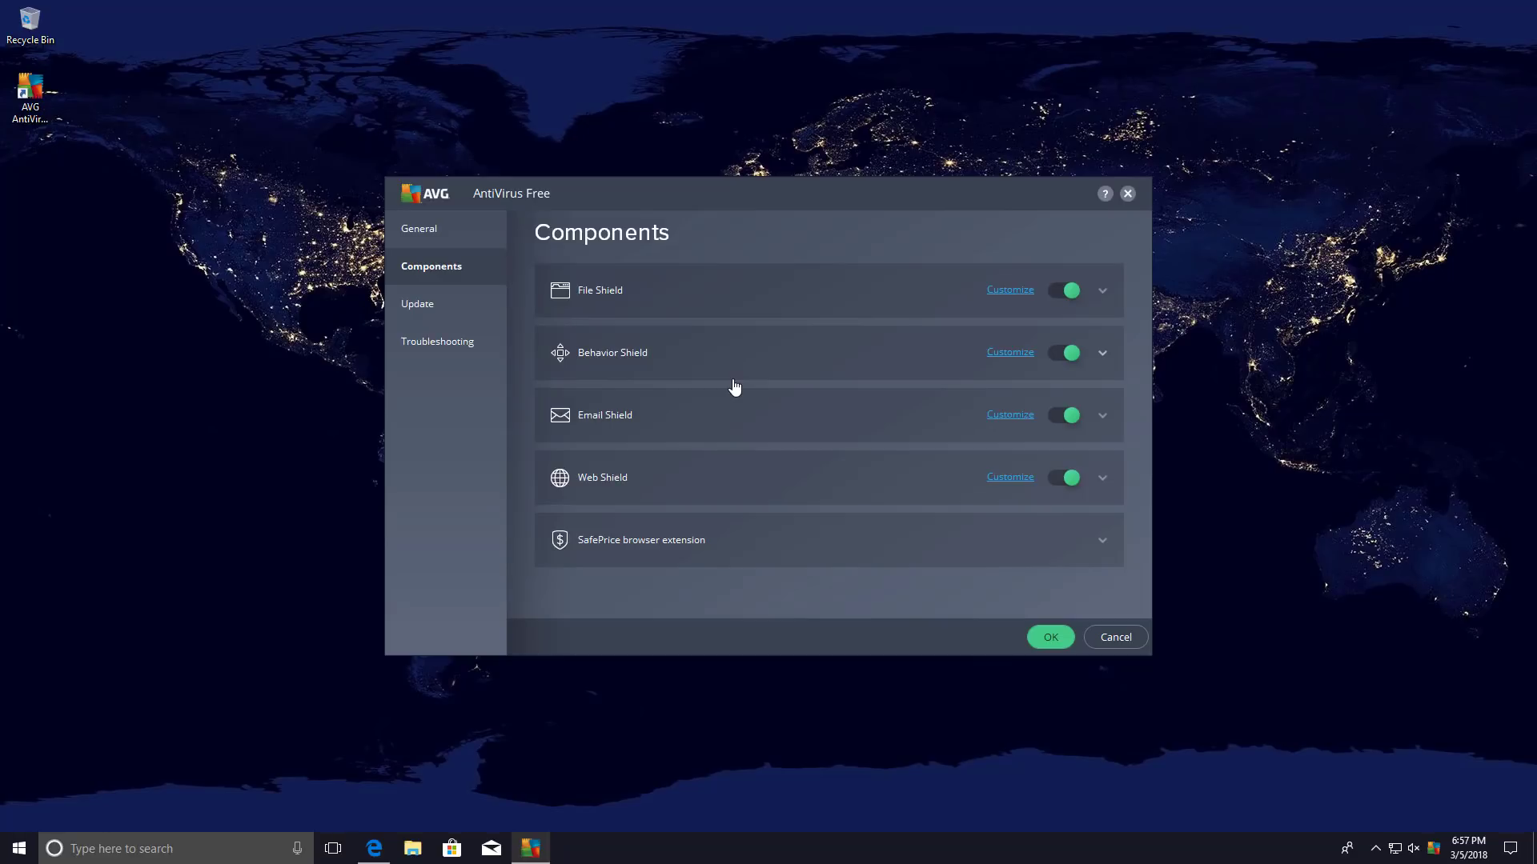
{"action": "left_click", "coordinate": [418, 228]}
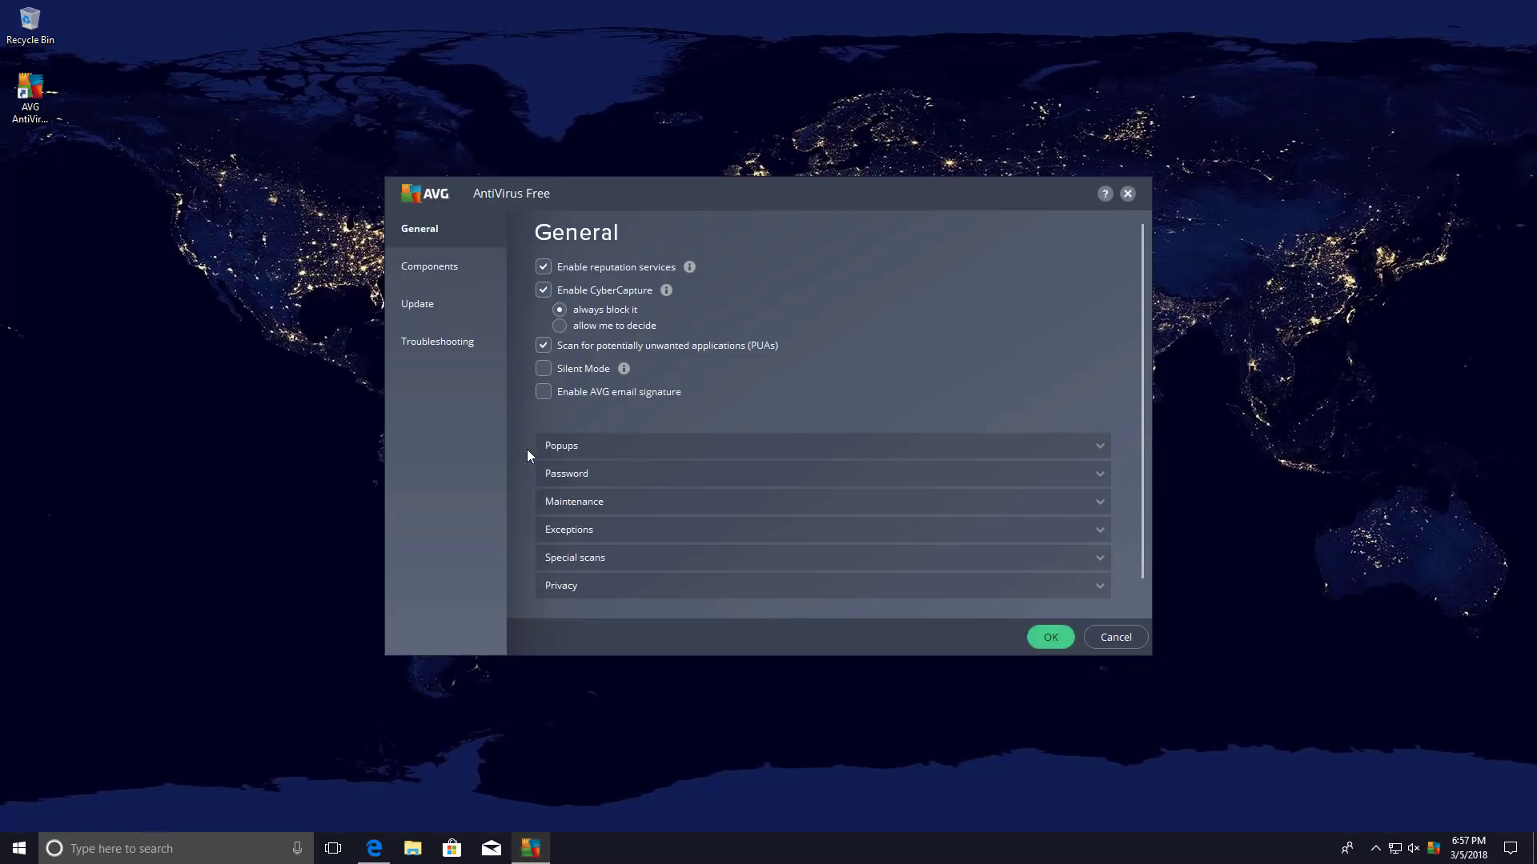
{"action": "left_click", "coordinate": [1050, 639]}
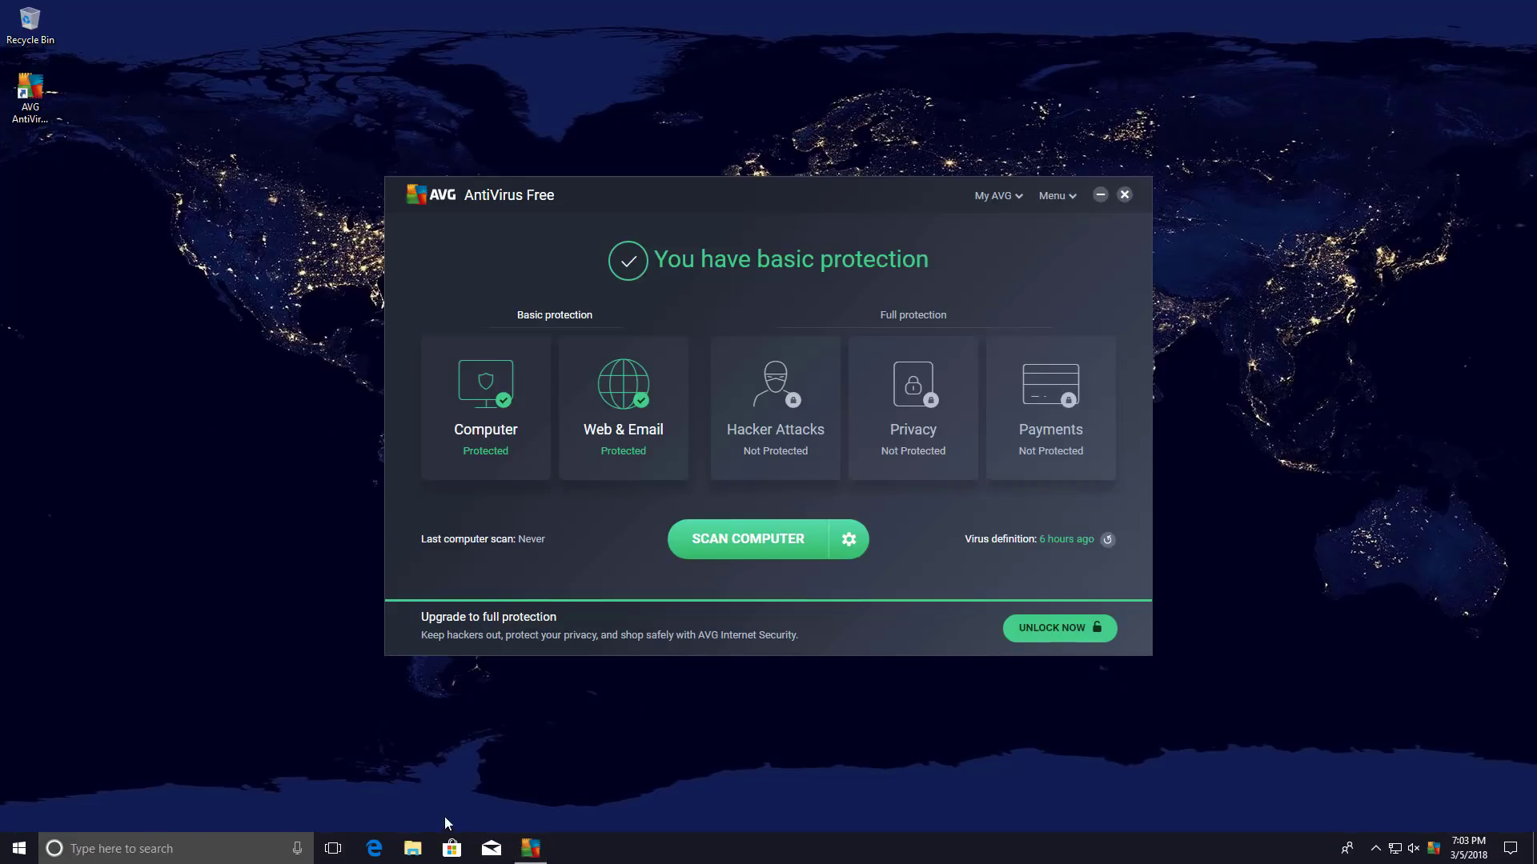
Copy Lab (E:)\Samples onto the desktop, dismiss the threat notice, and open the folder's context menu.
{"action": "left_click", "coordinate": [412, 848]}
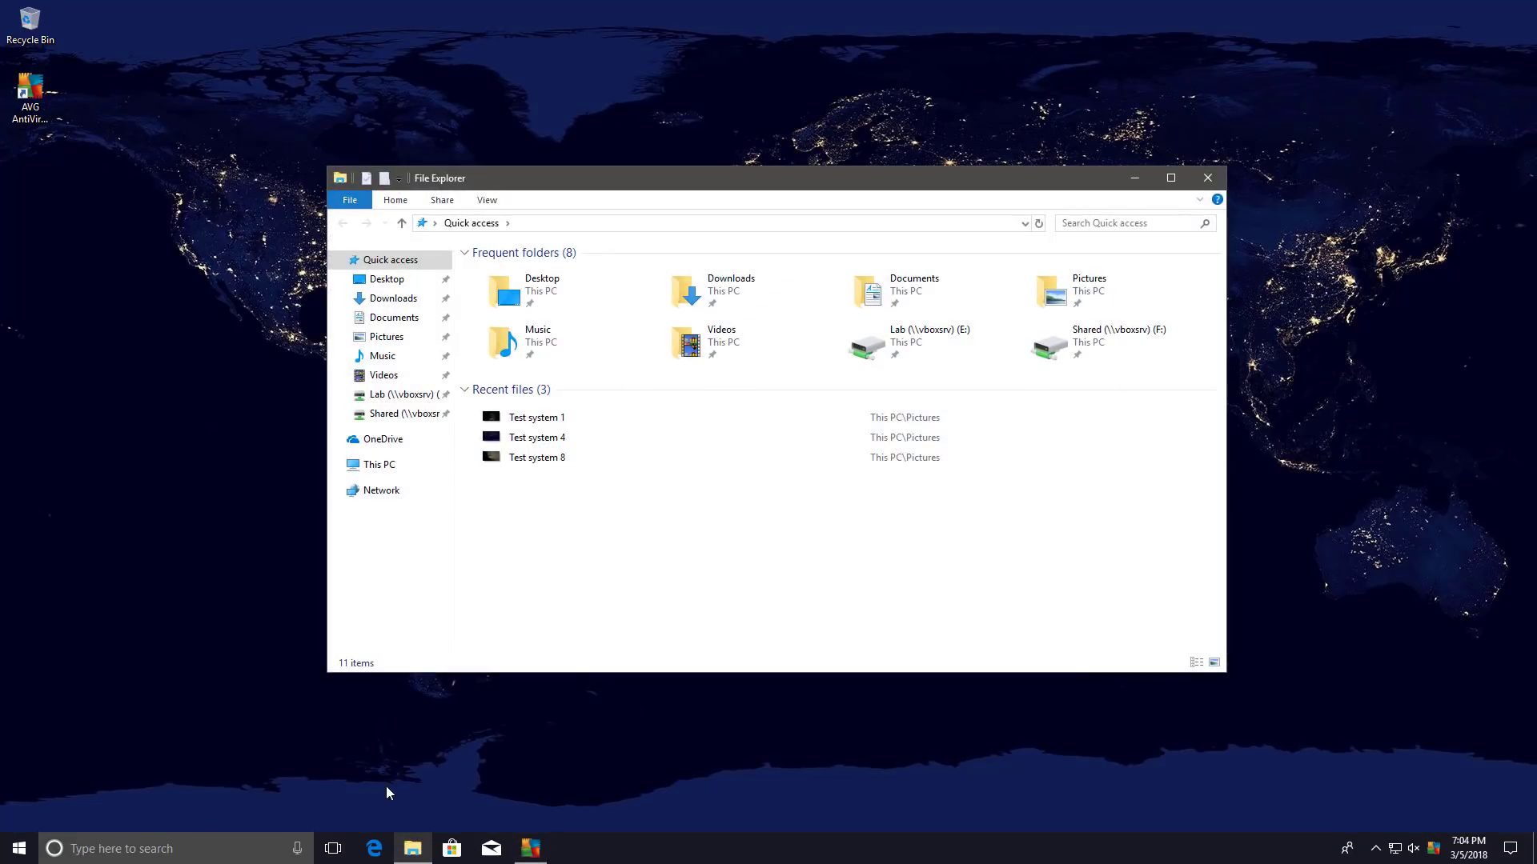
{"action": "left_click", "coordinate": [531, 848]}
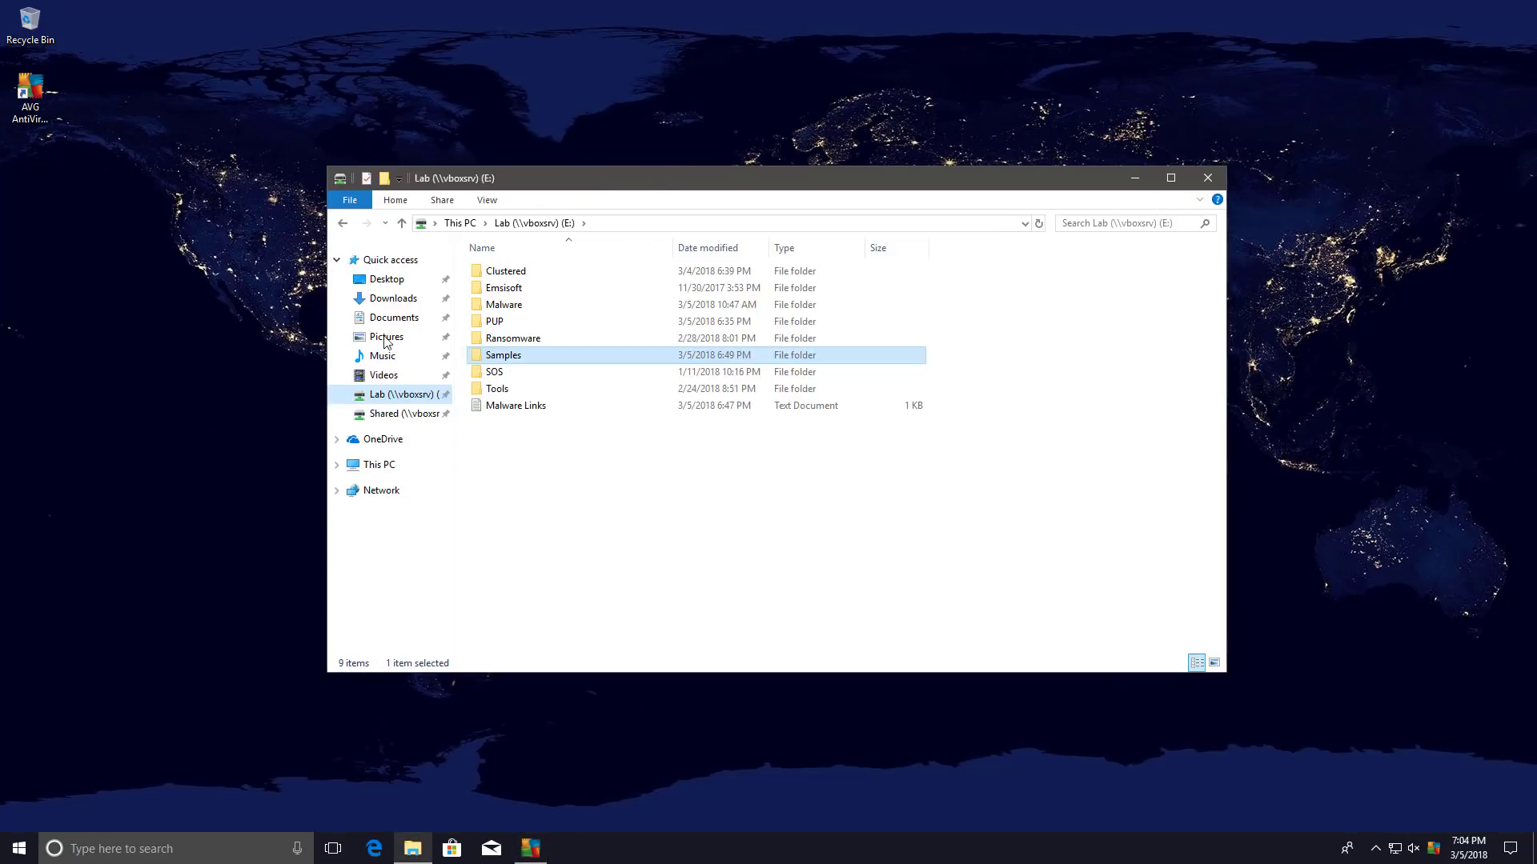
{"action": "left_click_drag", "start_coordinate": [503, 355], "coordinate": [39, 208]}
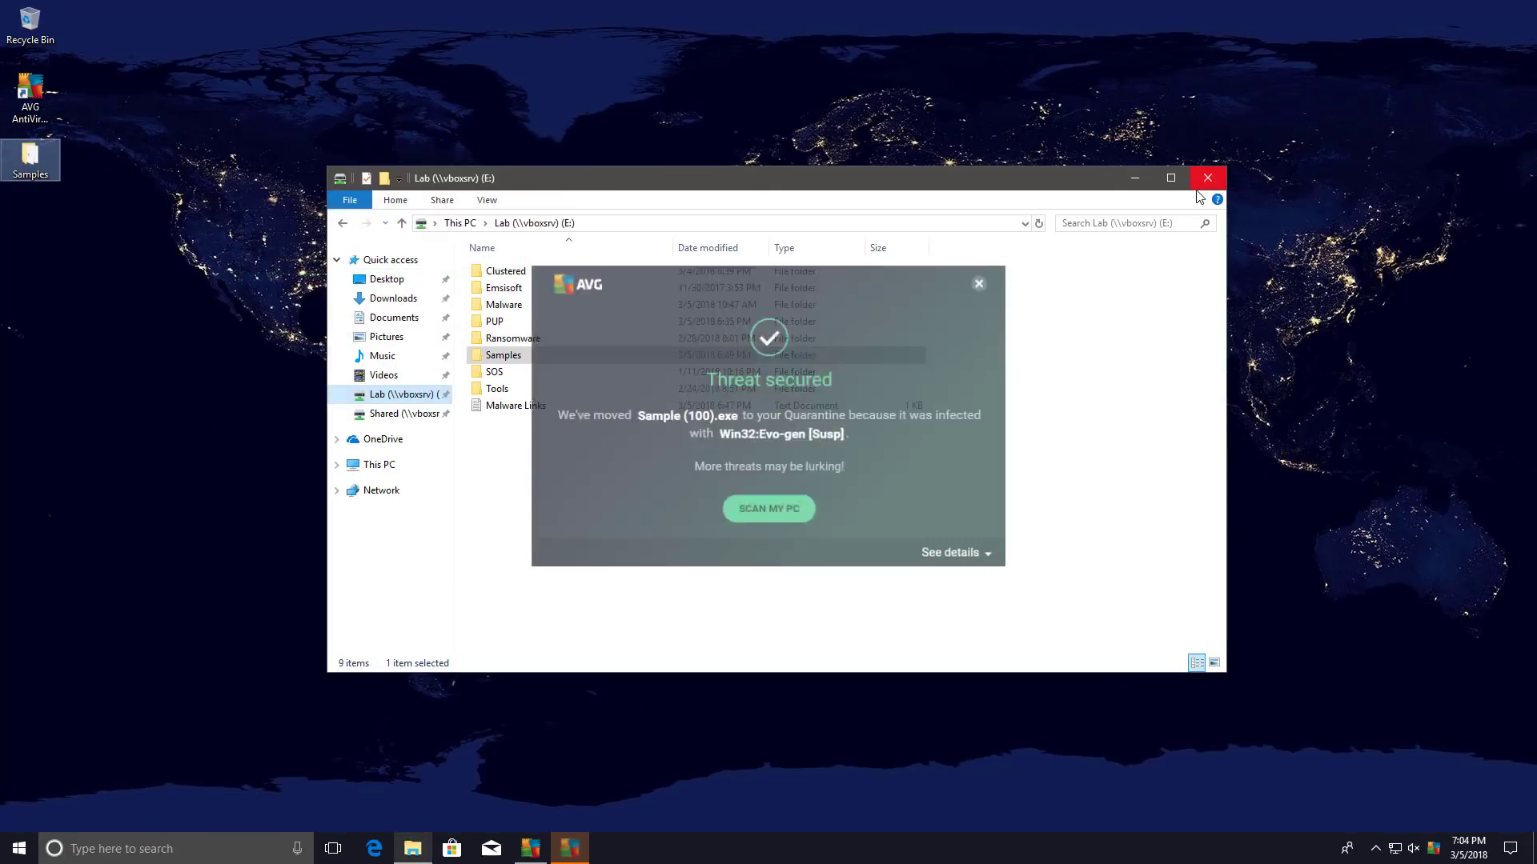
{"action": "left_click", "coordinate": [771, 489]}
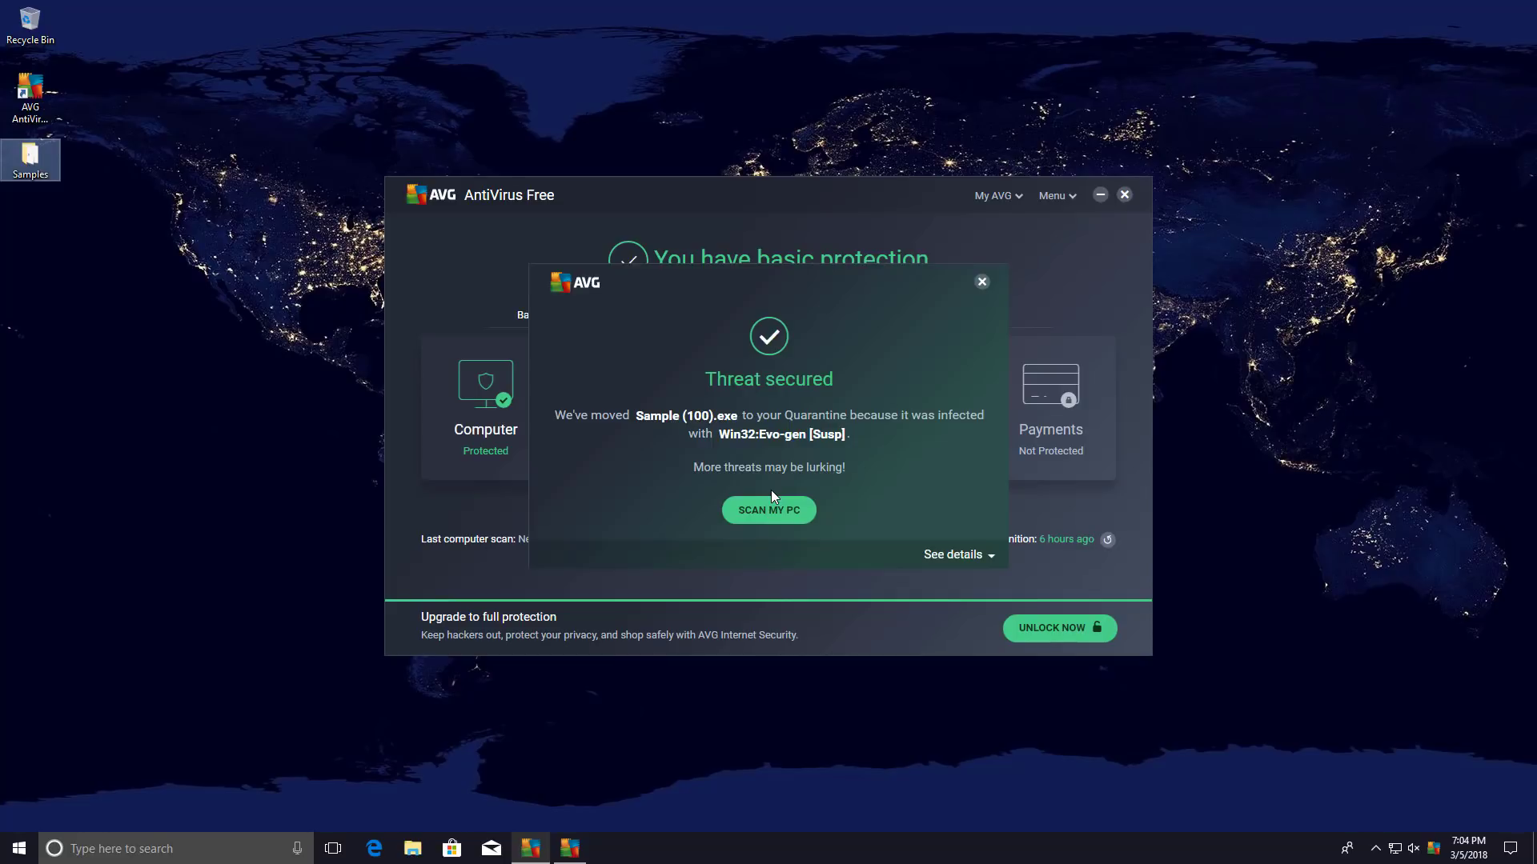
{"action": "left_click", "coordinate": [983, 282]}
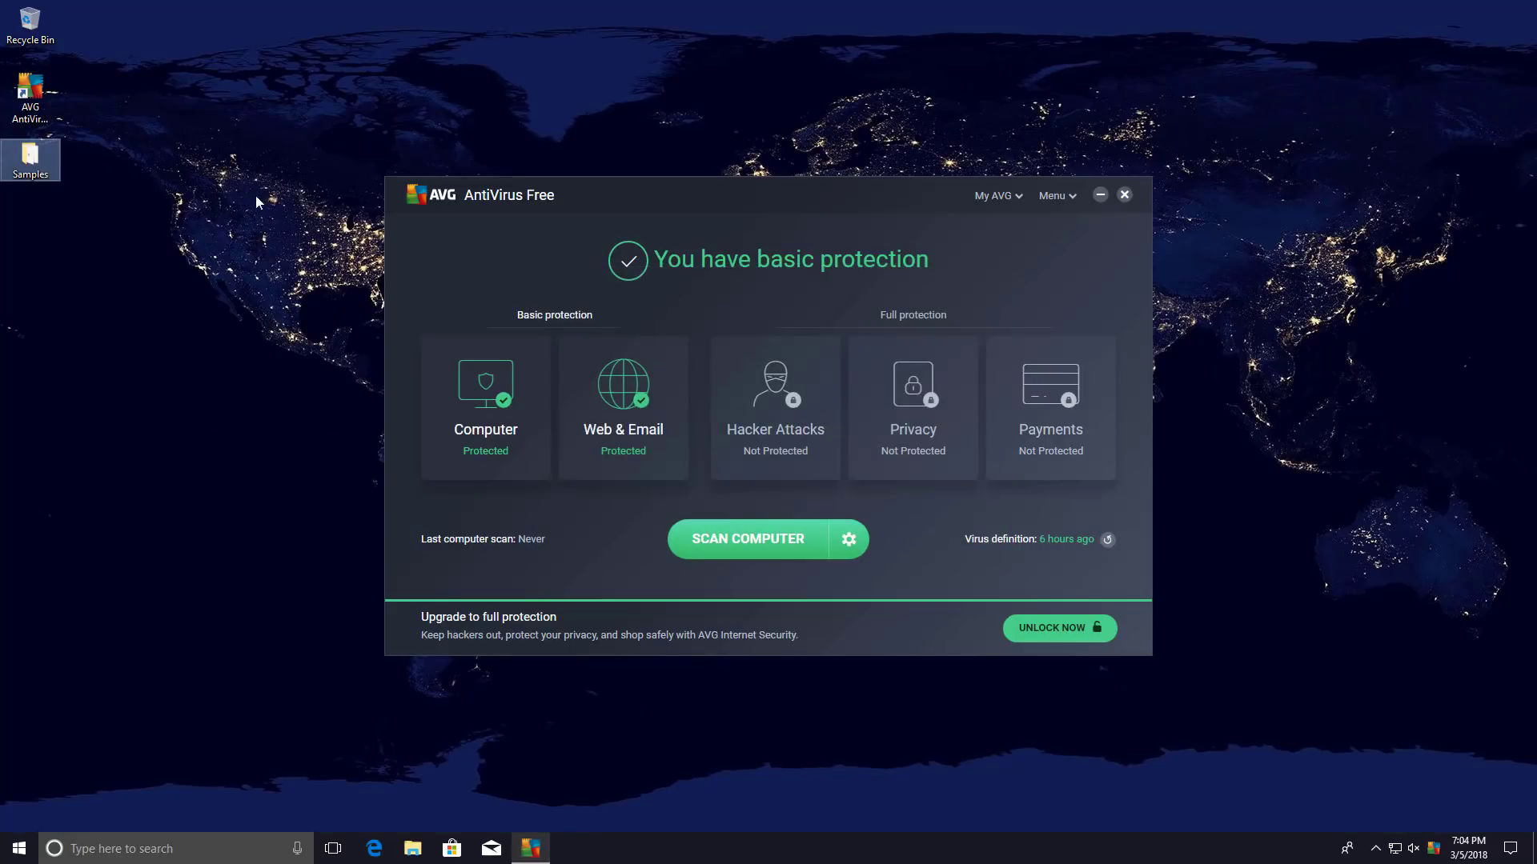
{"action": "right_click", "coordinate": [42, 162]}
Start the AVG scan of the desktop Samples folder and browse to Lab (E:)\Samples.
{"action": "left_click", "coordinate": [70, 250]}
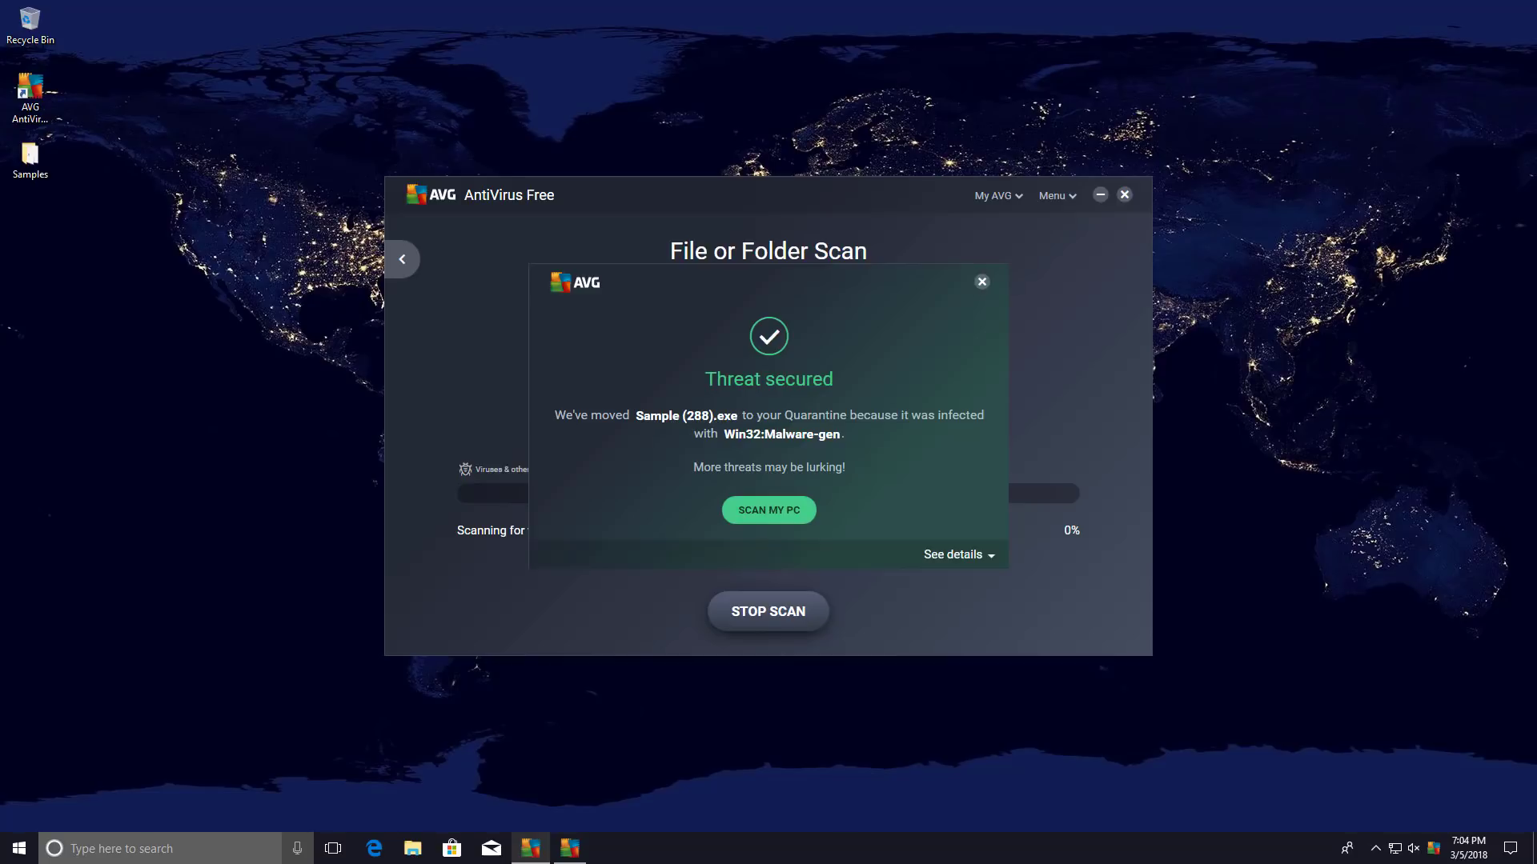
{"action": "left_click", "coordinate": [412, 848]}
{"action": "left_click", "coordinate": [368, 400]}
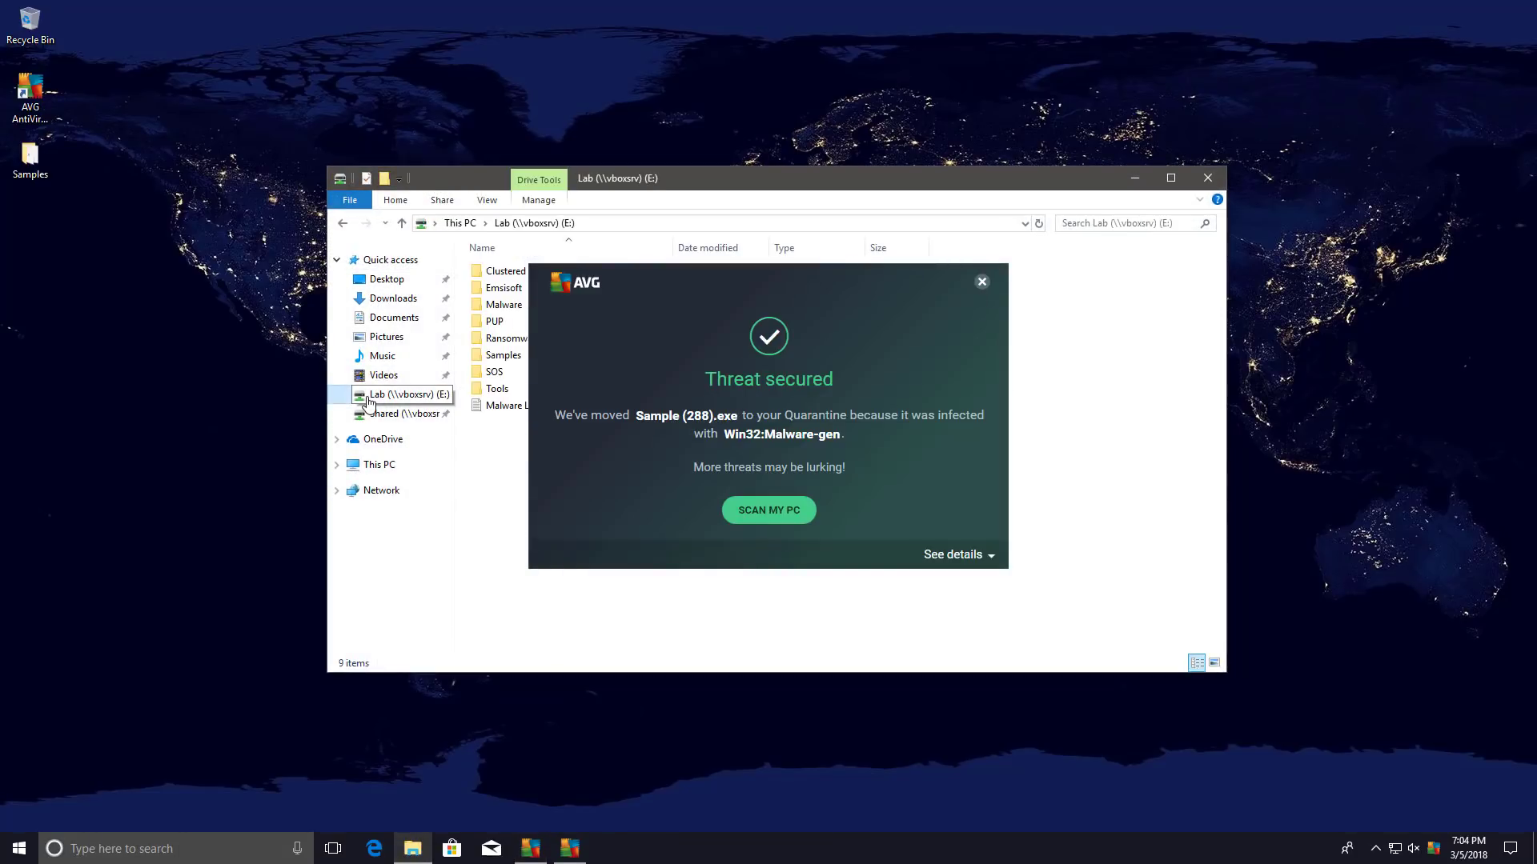
{"action": "double_click", "coordinate": [504, 355]}
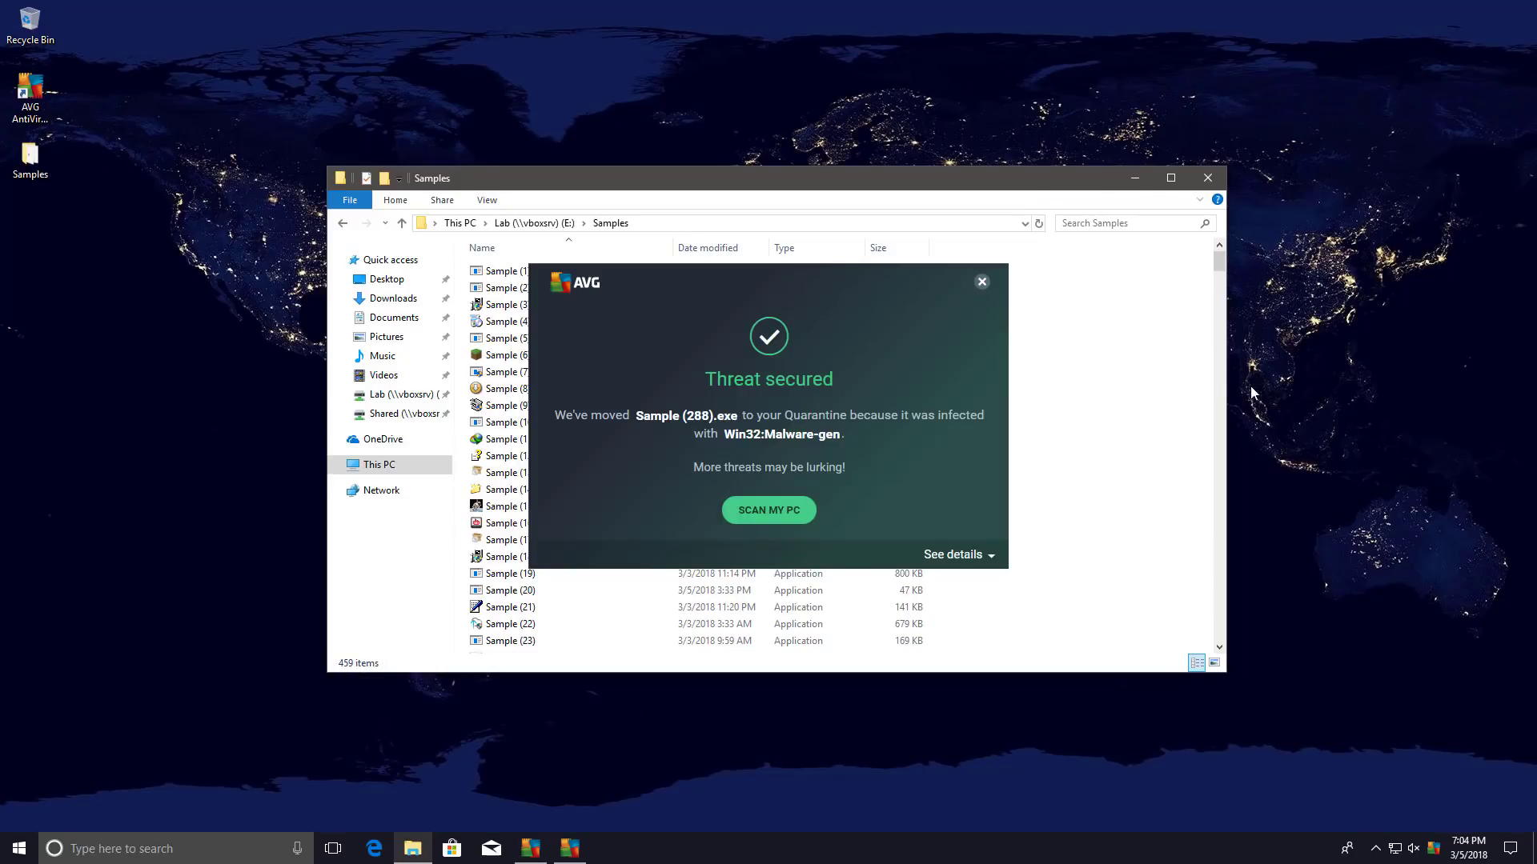
Confirm the original folder holds 459 items, then move the threat notice aside while scanning finishes.
{"action": "left_click_drag", "start_coordinate": [1216, 262], "coordinate": [1203, 199]}
{"action": "left_click", "coordinate": [1207, 177]}
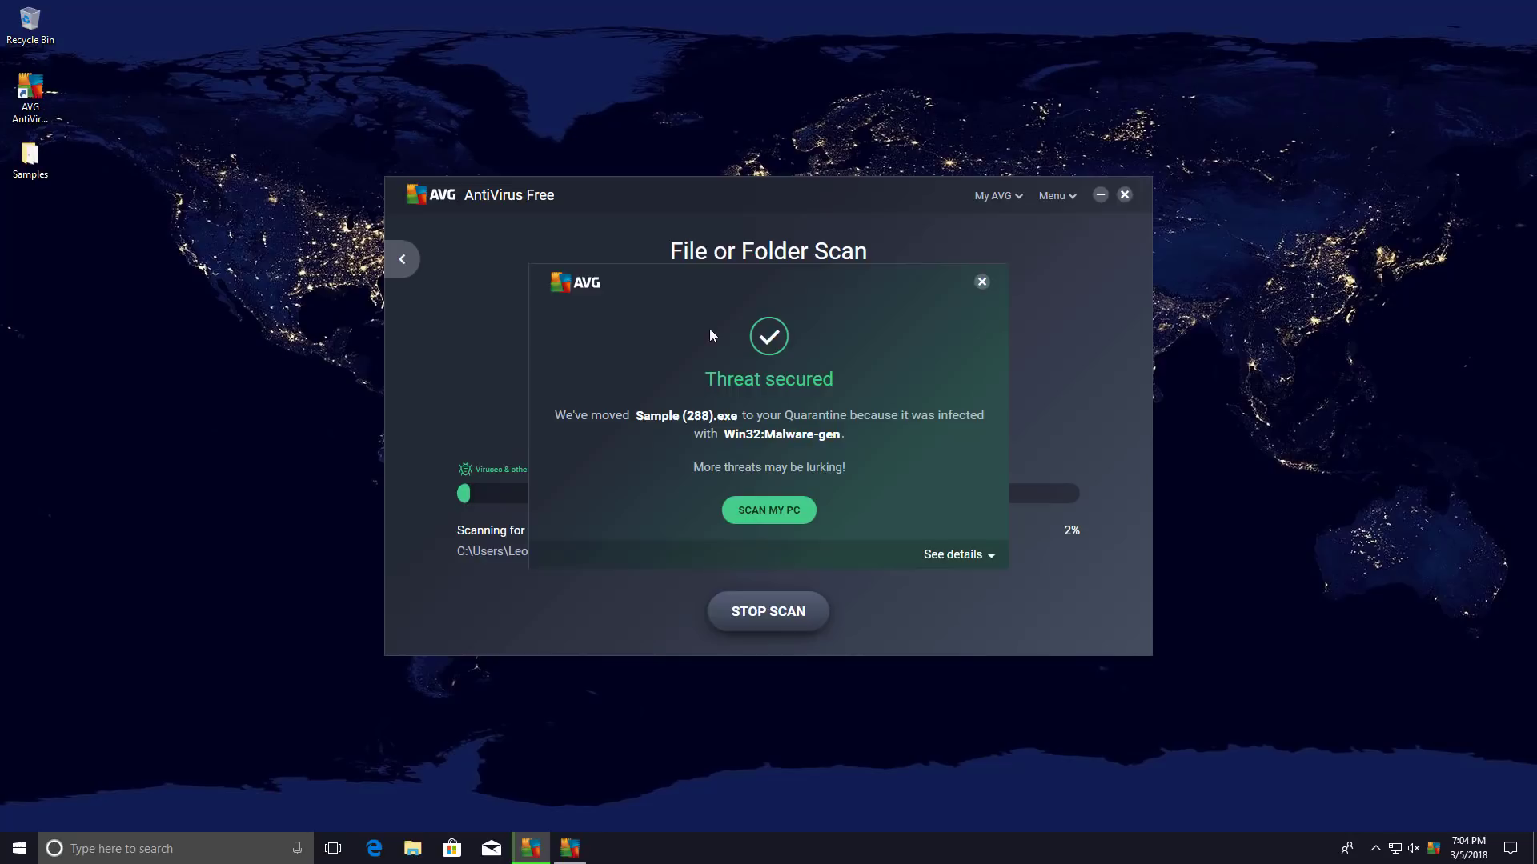
{"action": "left_click_drag", "start_coordinate": [698, 330], "coordinate": [338, 646]}
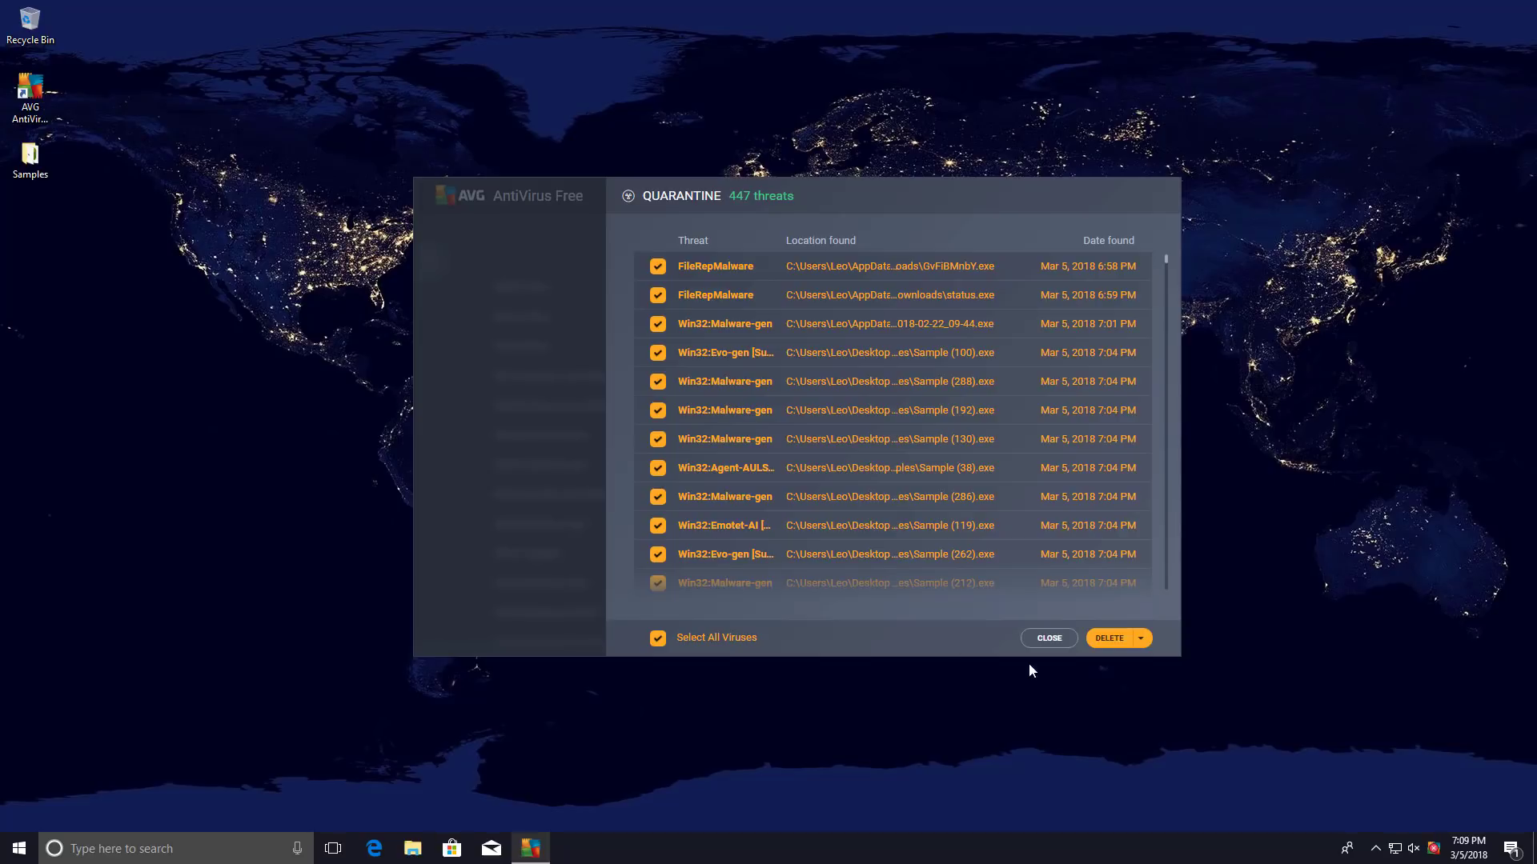
Delete all 447 quarantined threats, then review the scan results and close them.
{"action": "left_click", "coordinate": [1101, 643]}
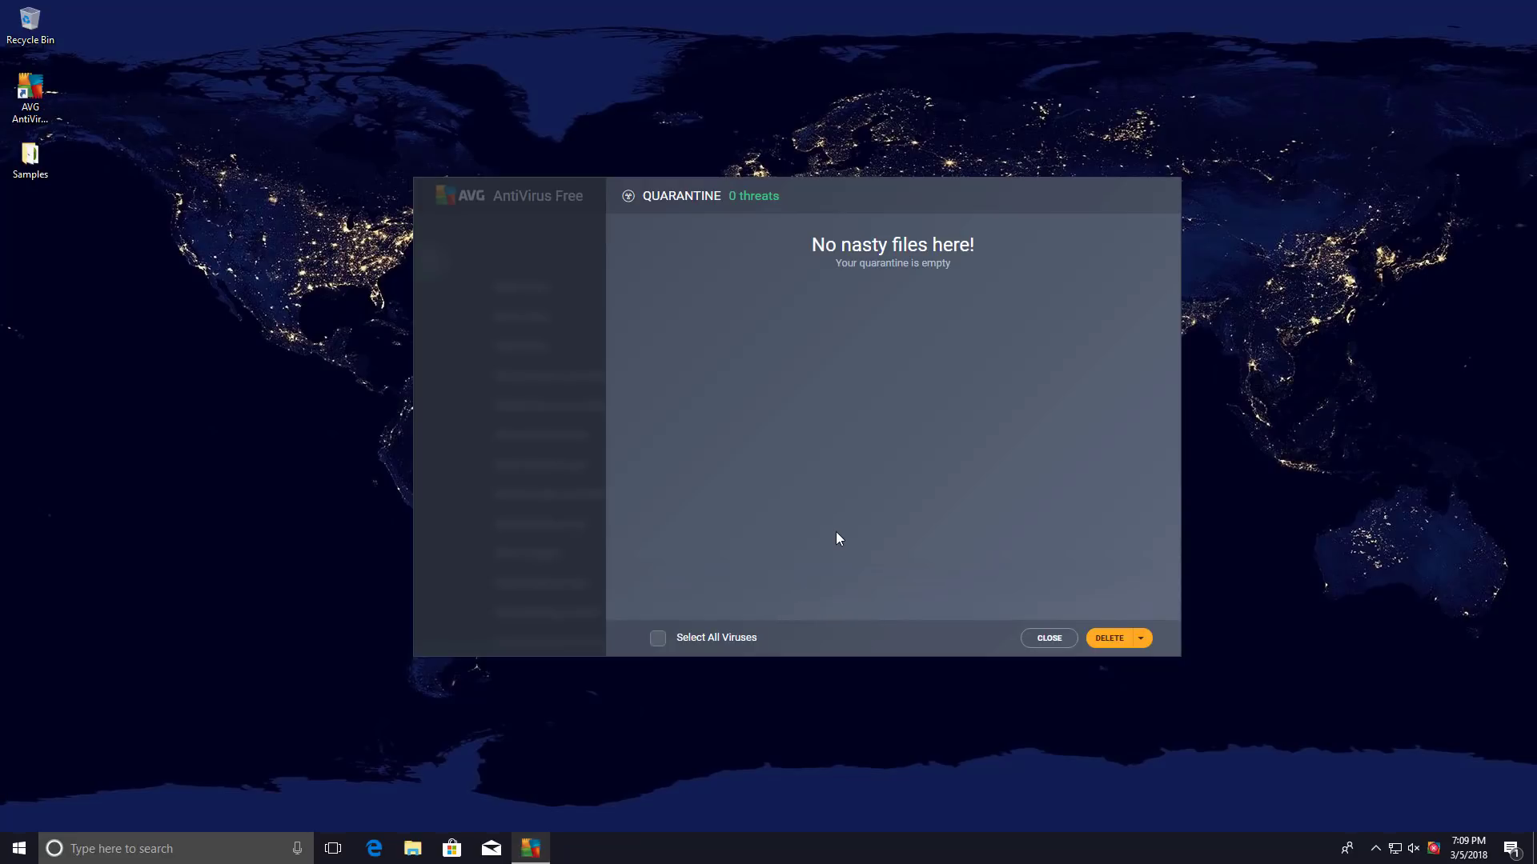
{"action": "left_click", "coordinate": [1049, 639]}
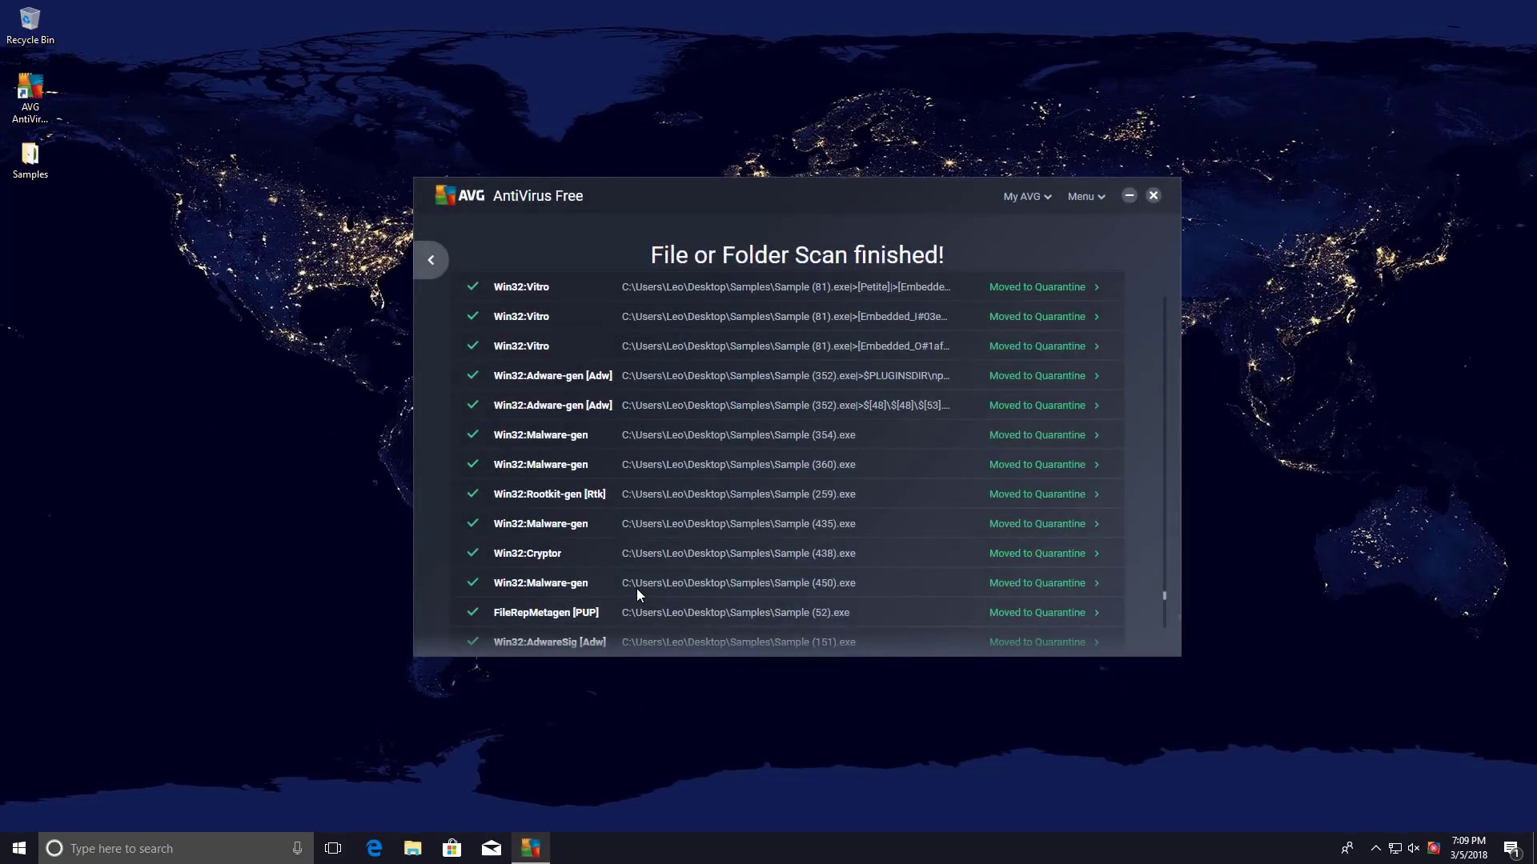
{"action": "scroll", "coordinate": [886, 605], "scroll_direction": "down", "scroll_amount": 3}
{"action": "scroll", "coordinate": [887, 605], "scroll_direction": "down", "scroll_amount": 10}
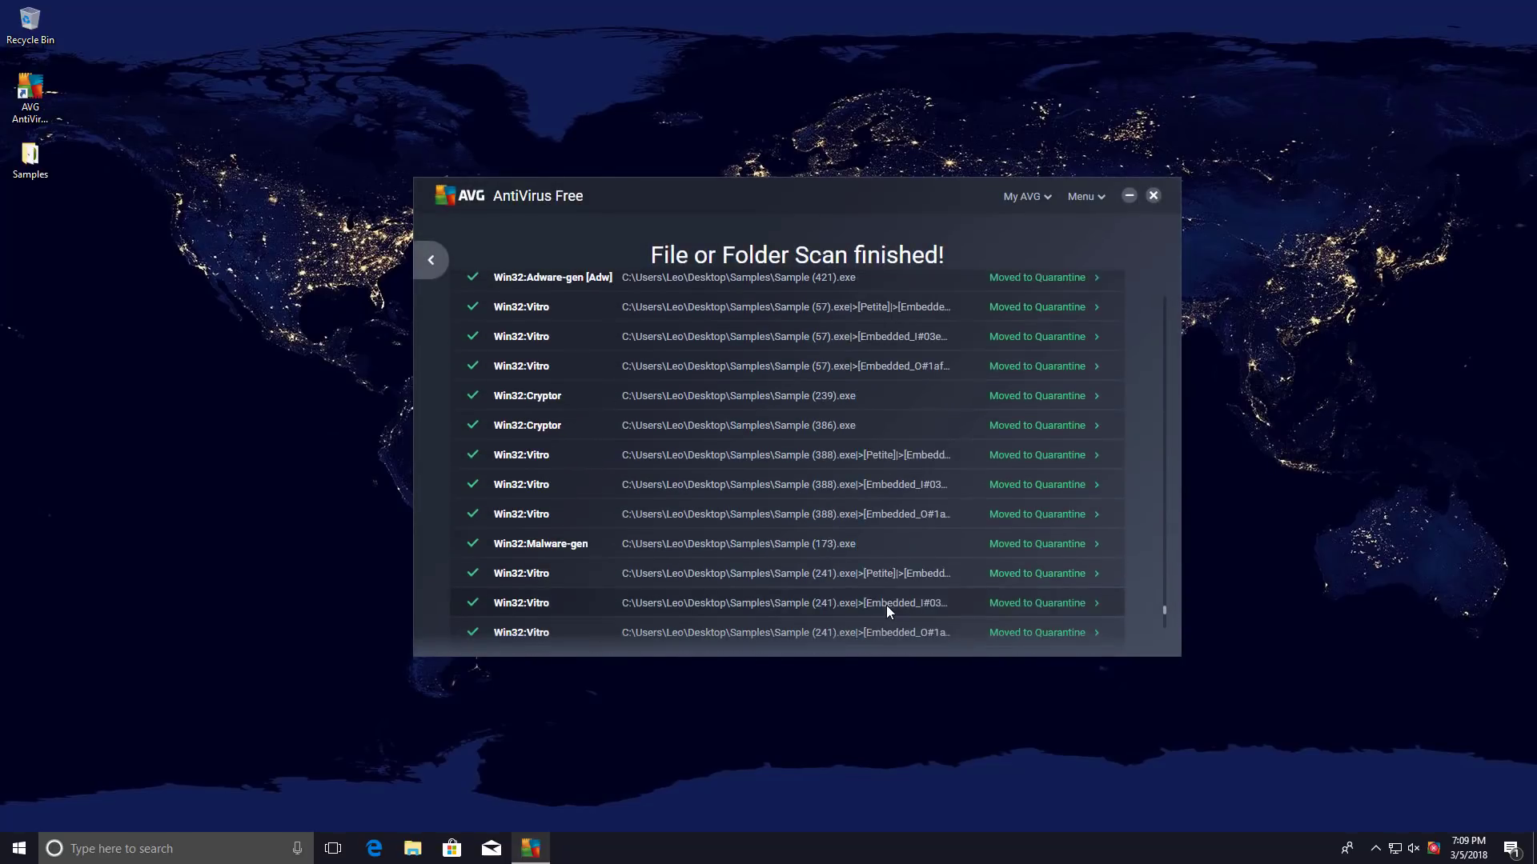
{"action": "left_click", "coordinate": [781, 611]}
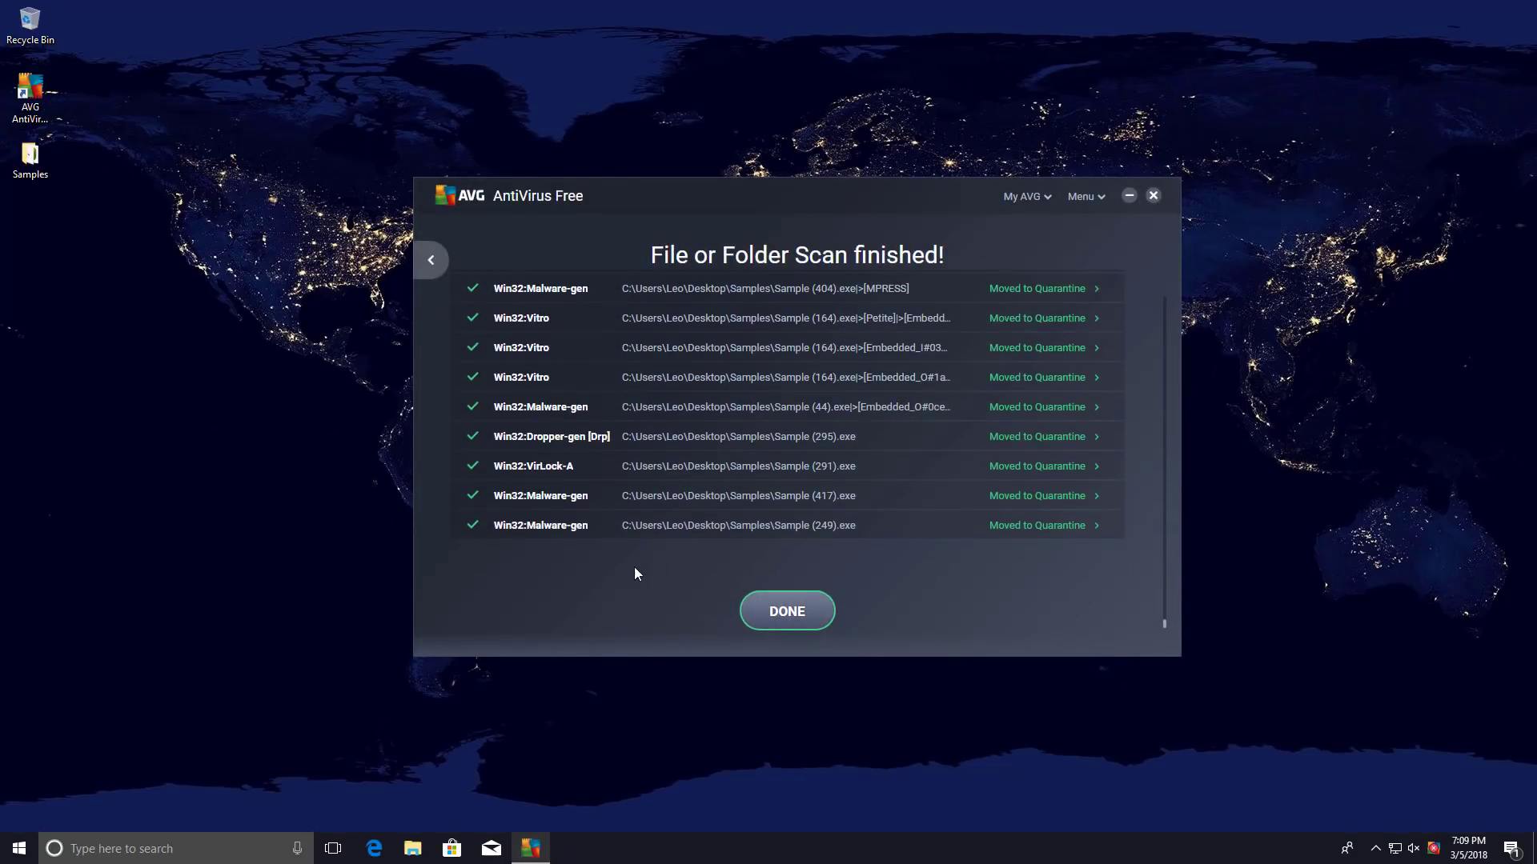
Open the desktop Samples folder, check its 15 remaining files, and run Sample (16).
{"action": "double_click", "coordinate": [27, 170]}
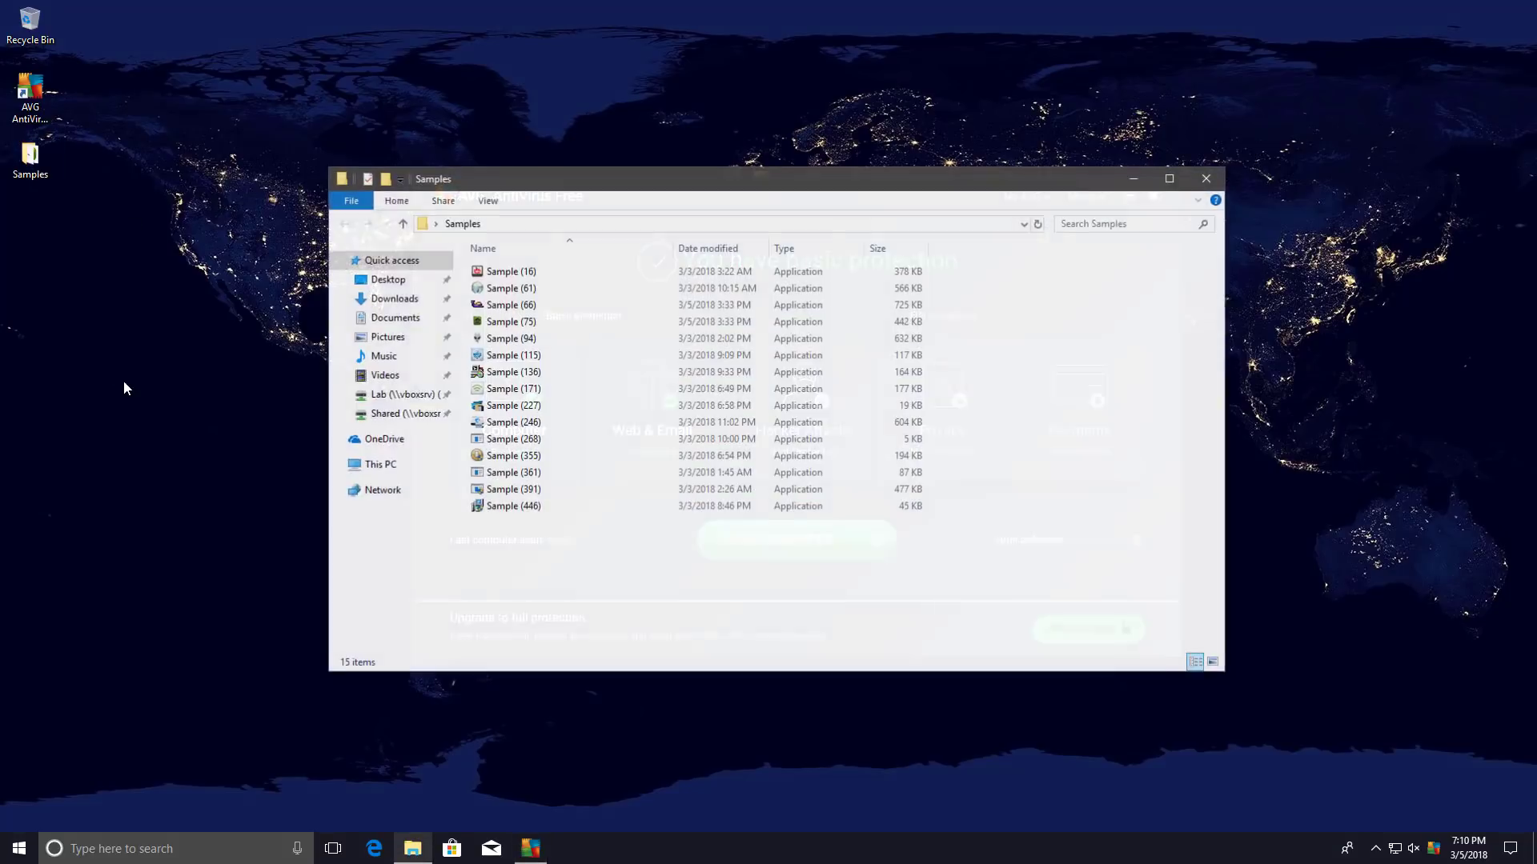
{"action": "left_click_drag", "start_coordinate": [520, 591], "coordinate": [578, 264]}
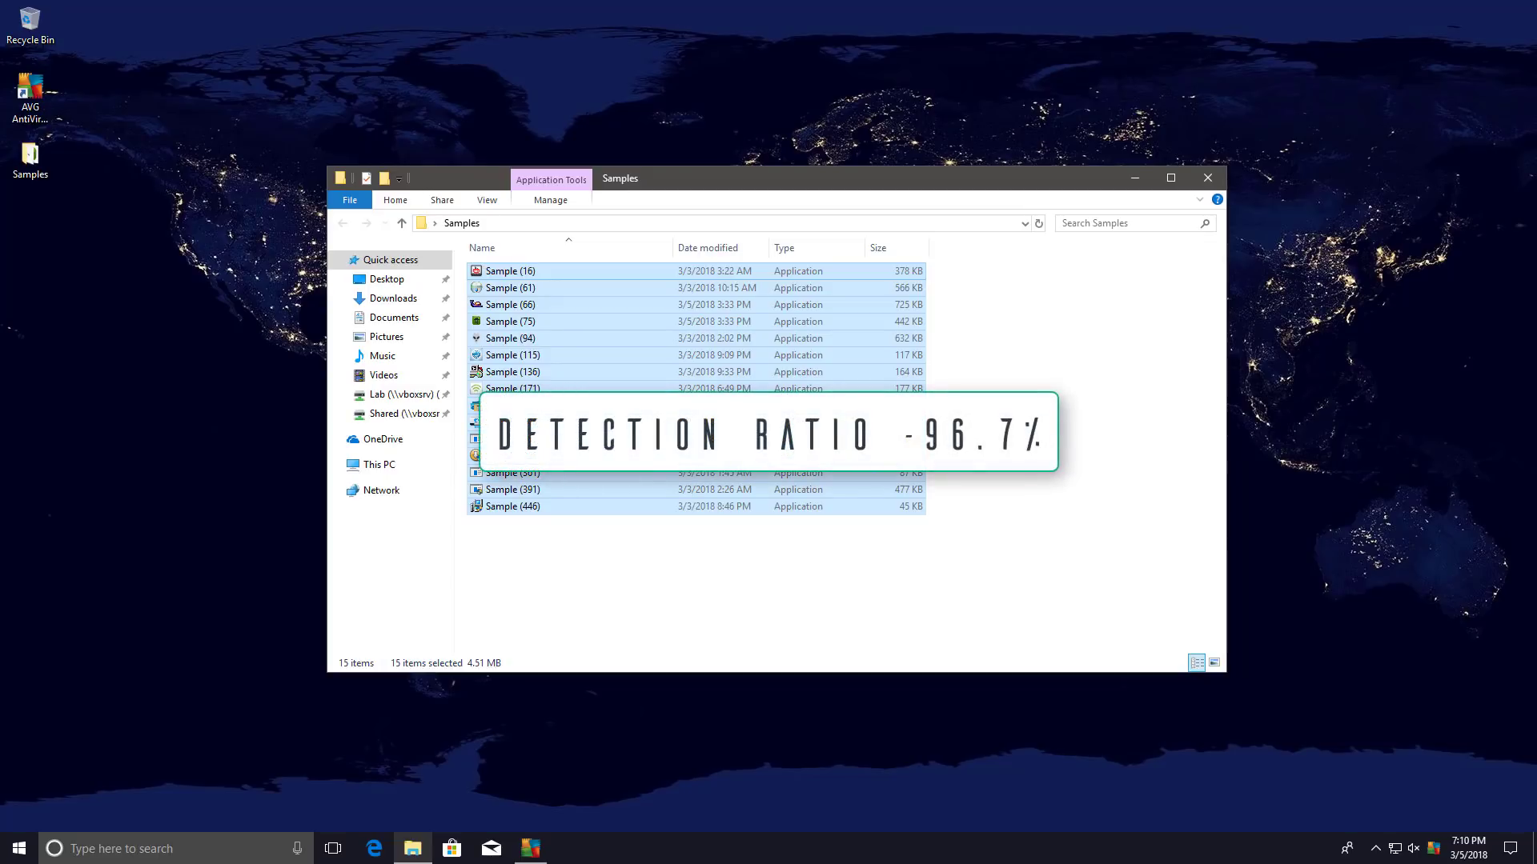
{"action": "left_click", "coordinate": [422, 621]}
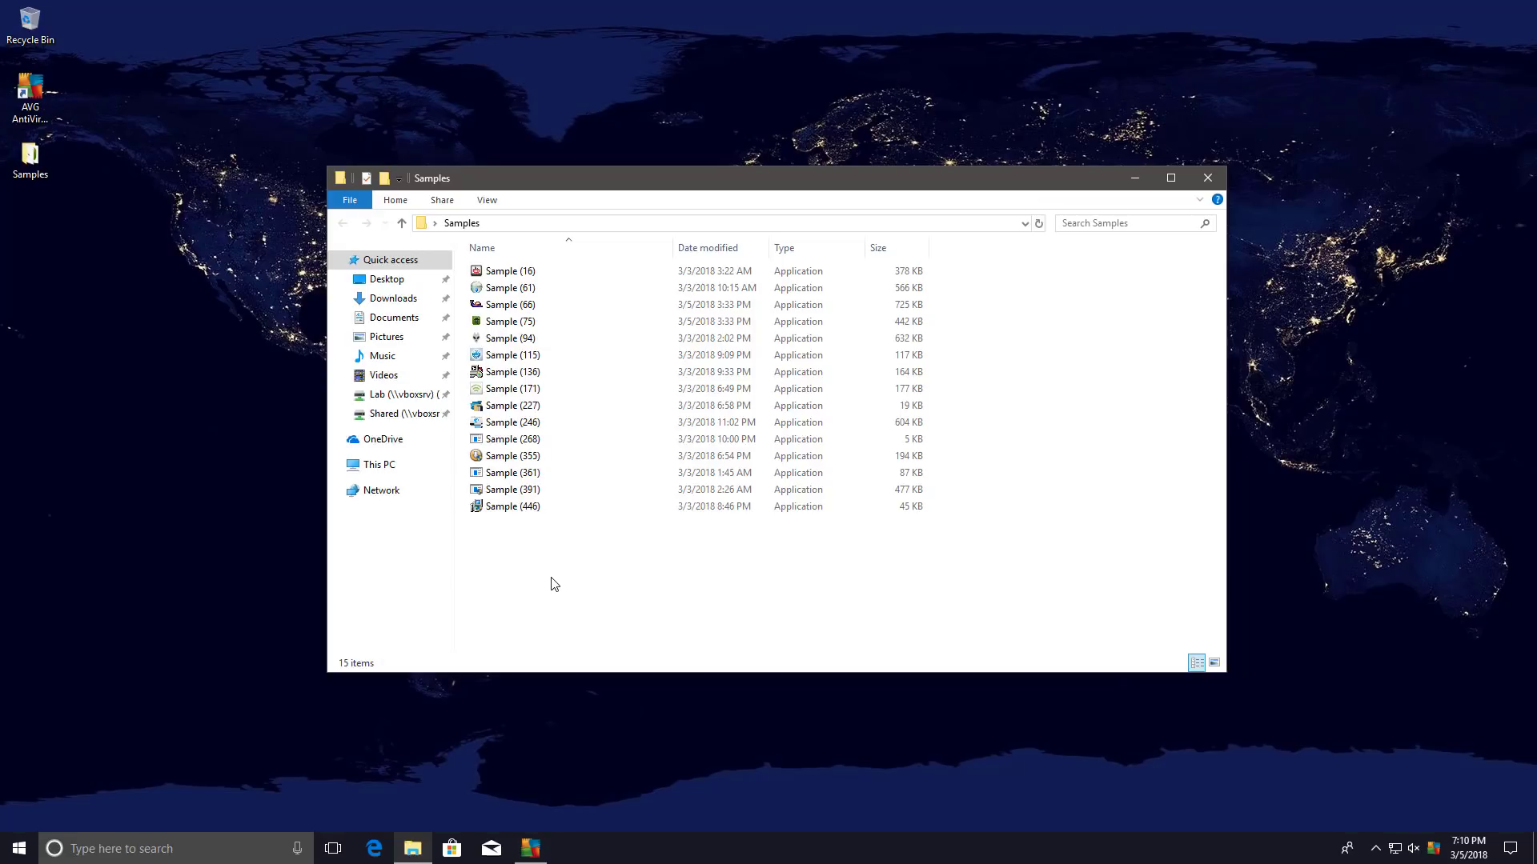
{"action": "double_click", "coordinate": [544, 271]}
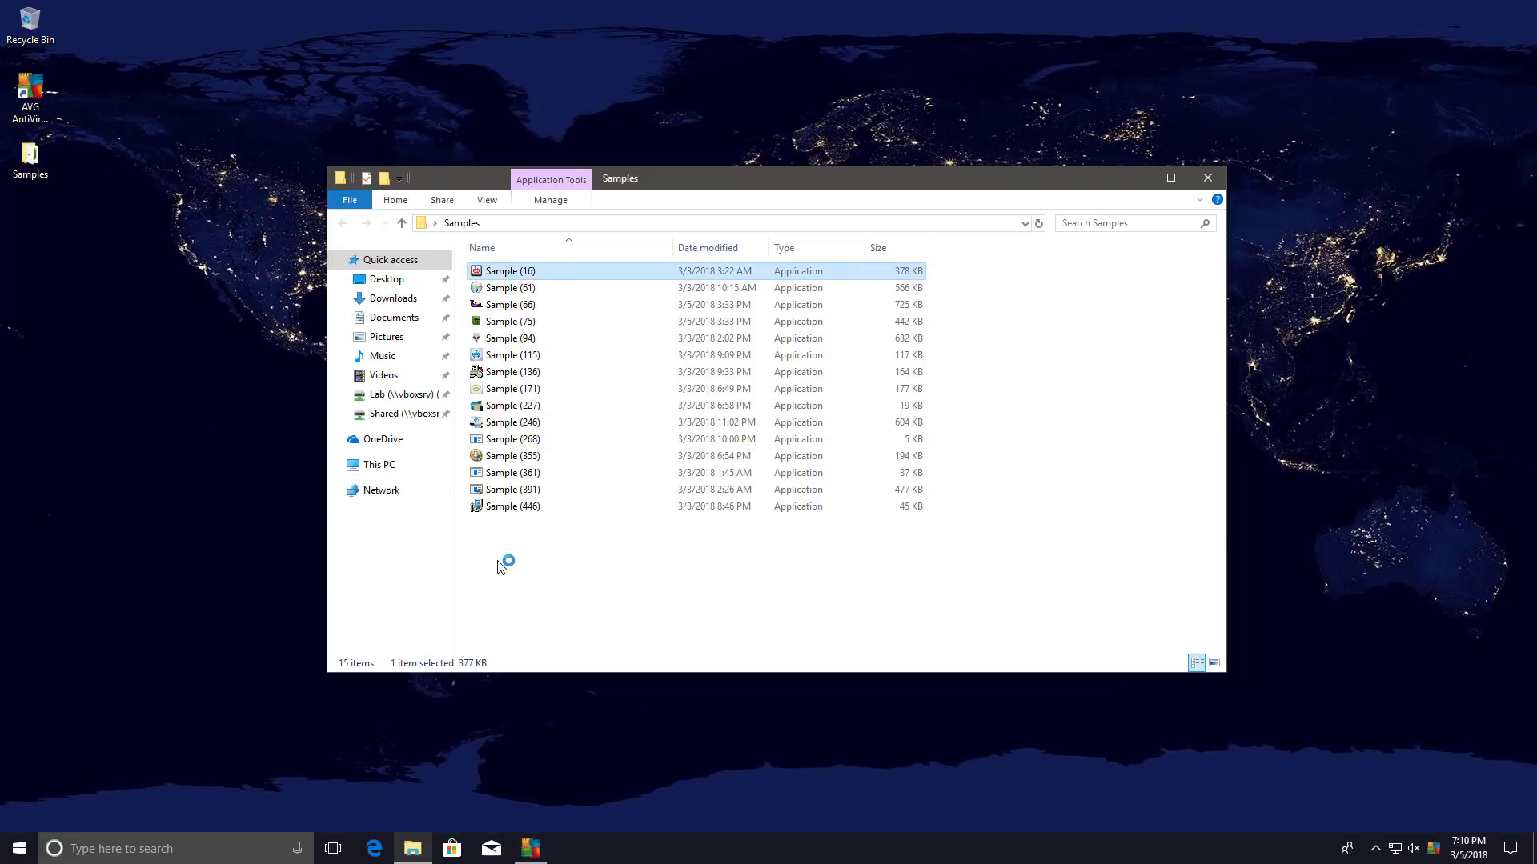
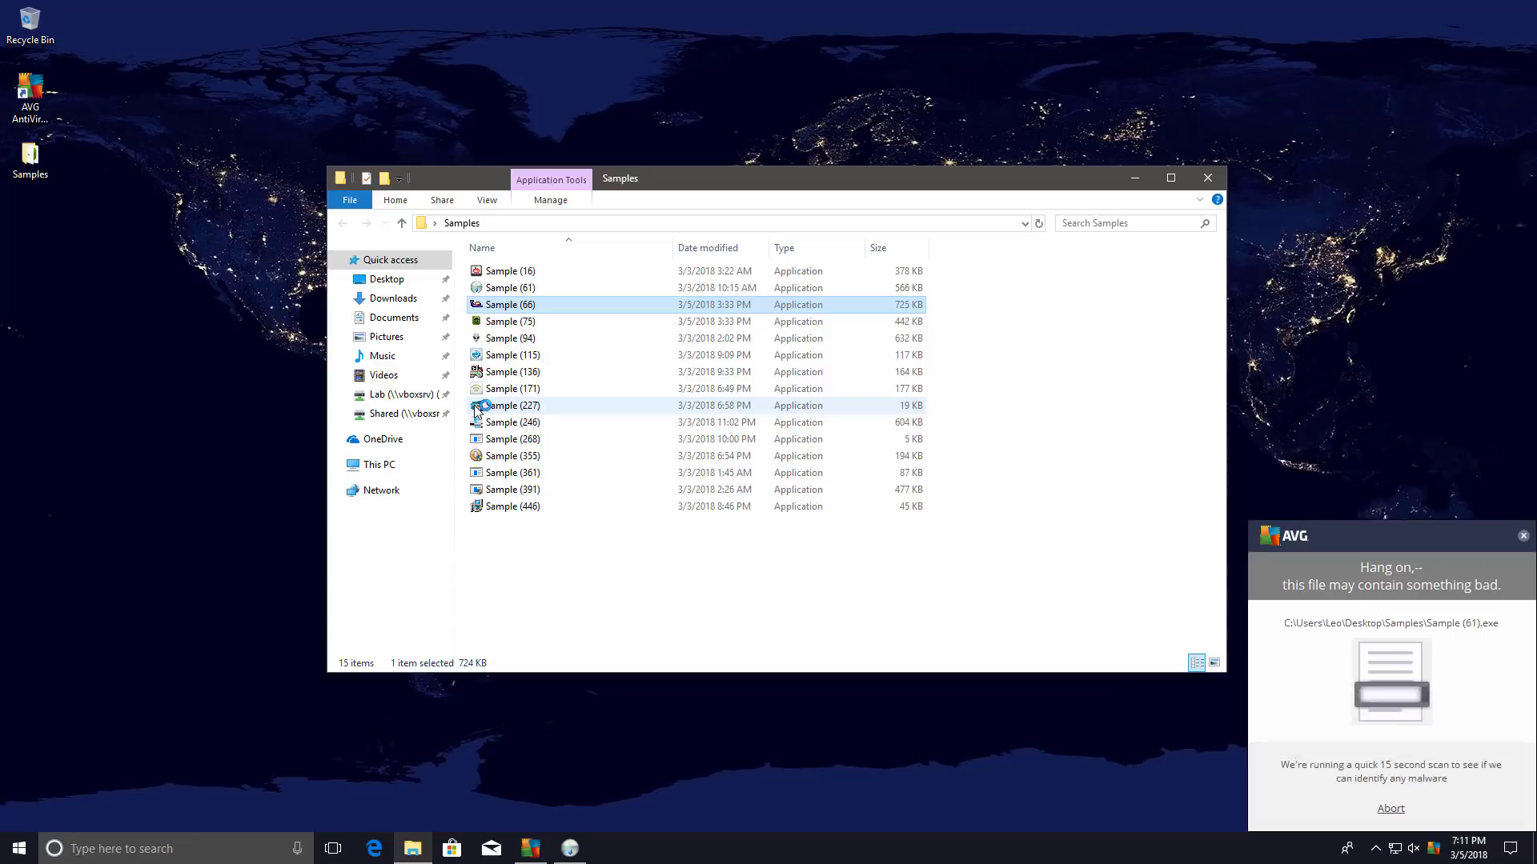
Run Samples 94, 115, the next one and 227, dismissing the Snail Mail error.
{"action": "double_click", "coordinate": [516, 338]}
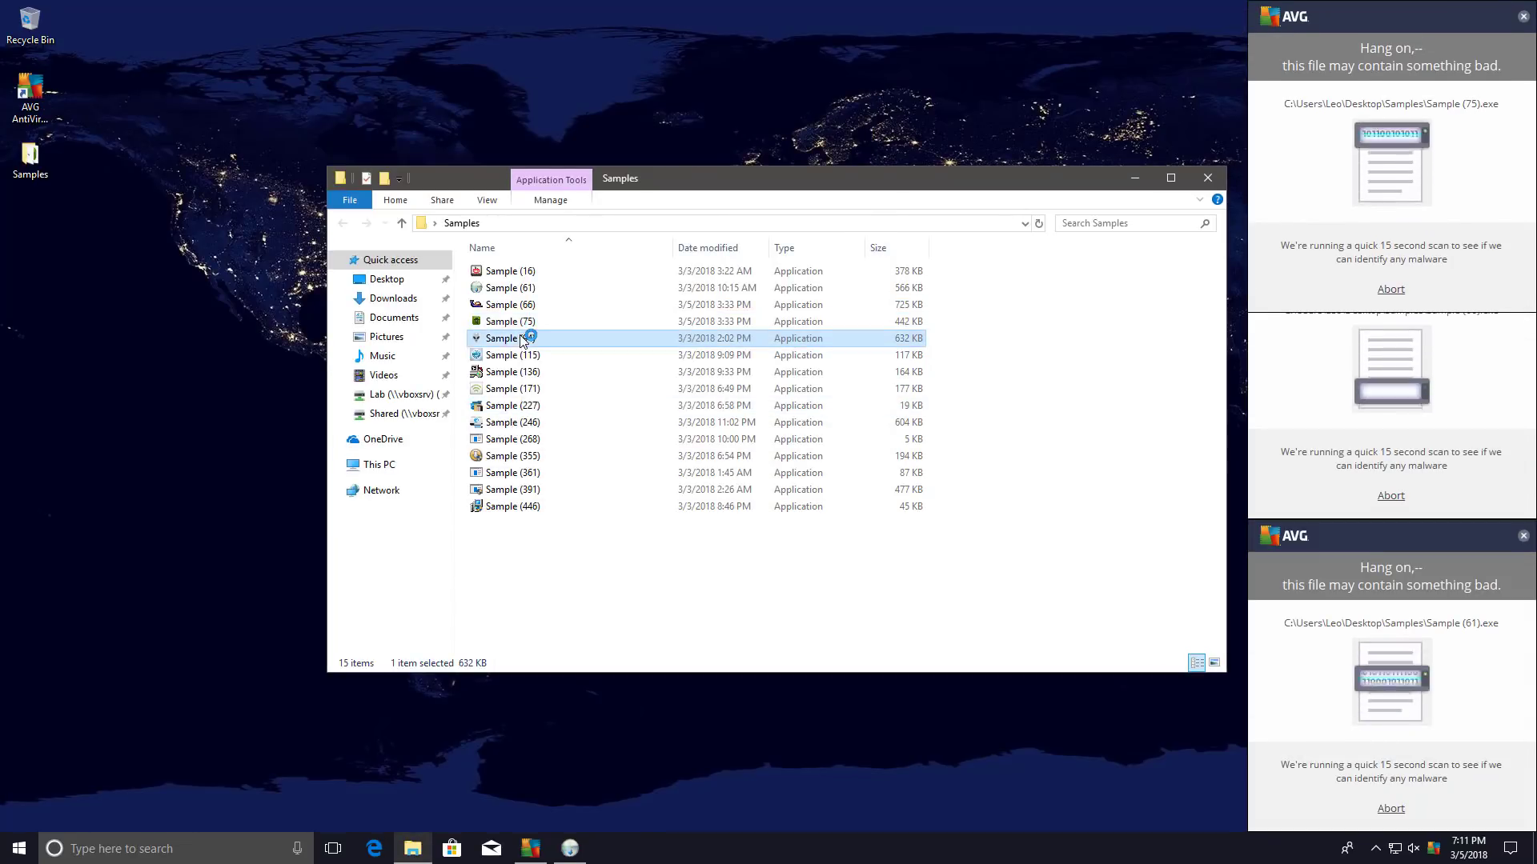
{"action": "left_click", "coordinate": [561, 133]}
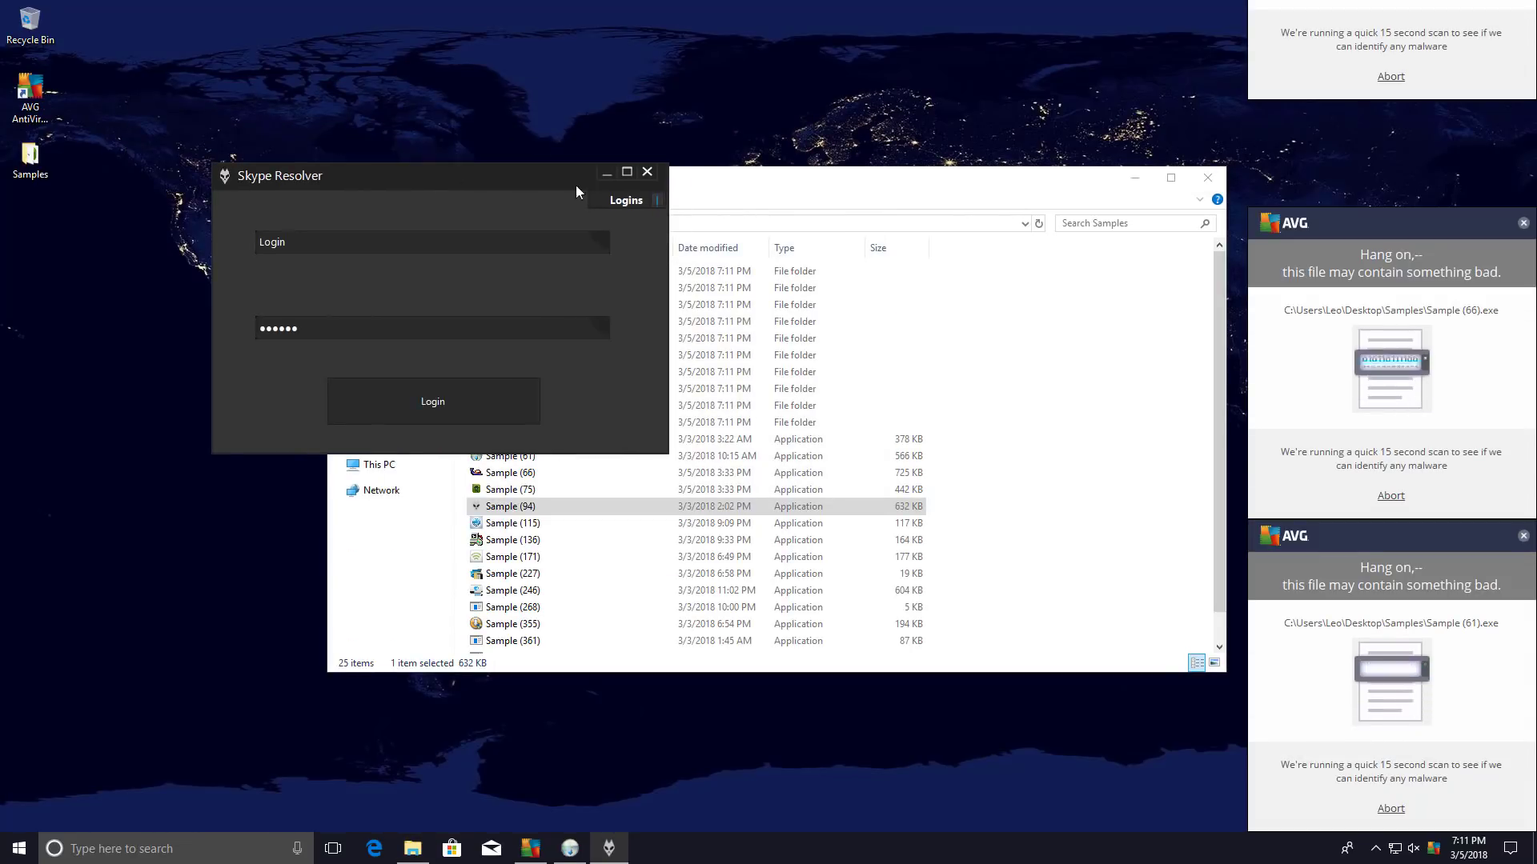
{"action": "double_click", "coordinate": [529, 523]}
{"action": "double_click", "coordinate": [512, 539]}
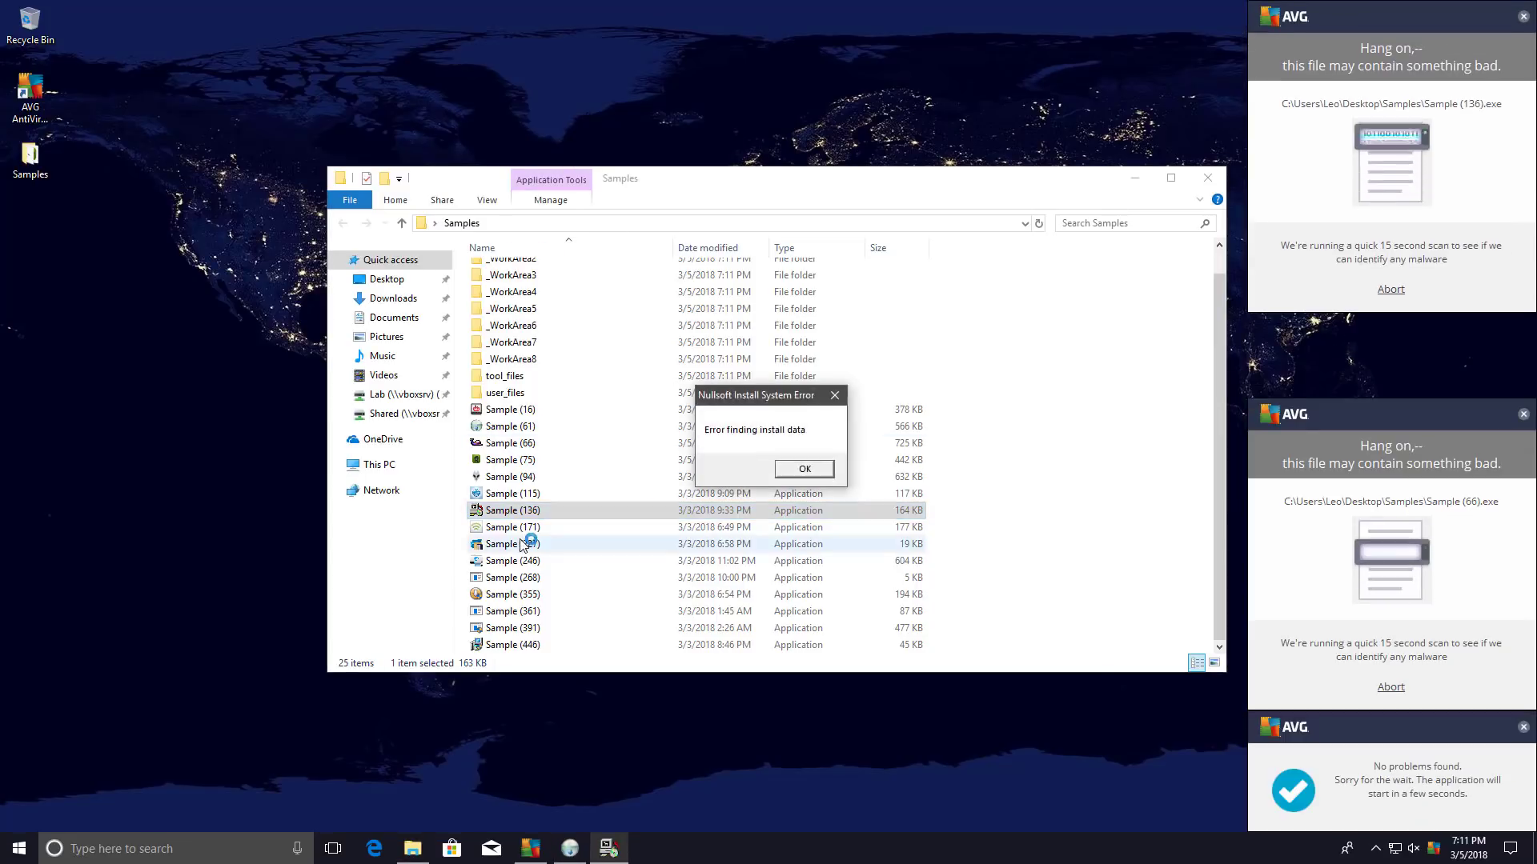
{"action": "double_click", "coordinate": [504, 543]}
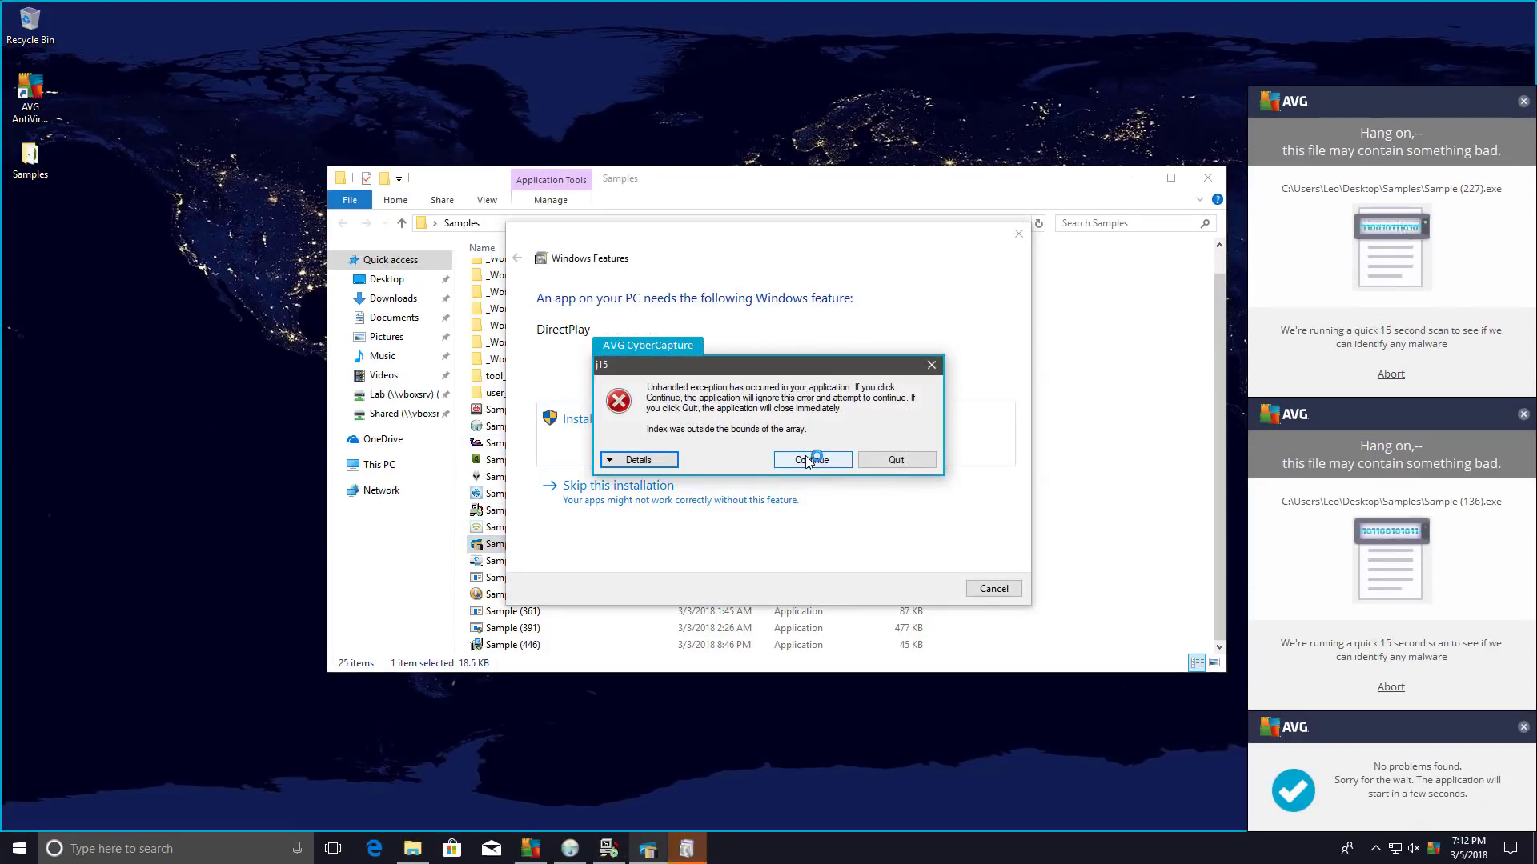
{"action": "key", "text": "Return"}
Run Sample 246 and select Sample 355, dismissing the nlg and j15 exception dialogs.
{"action": "key", "text": "Down"}
{"action": "key", "text": "Return"}
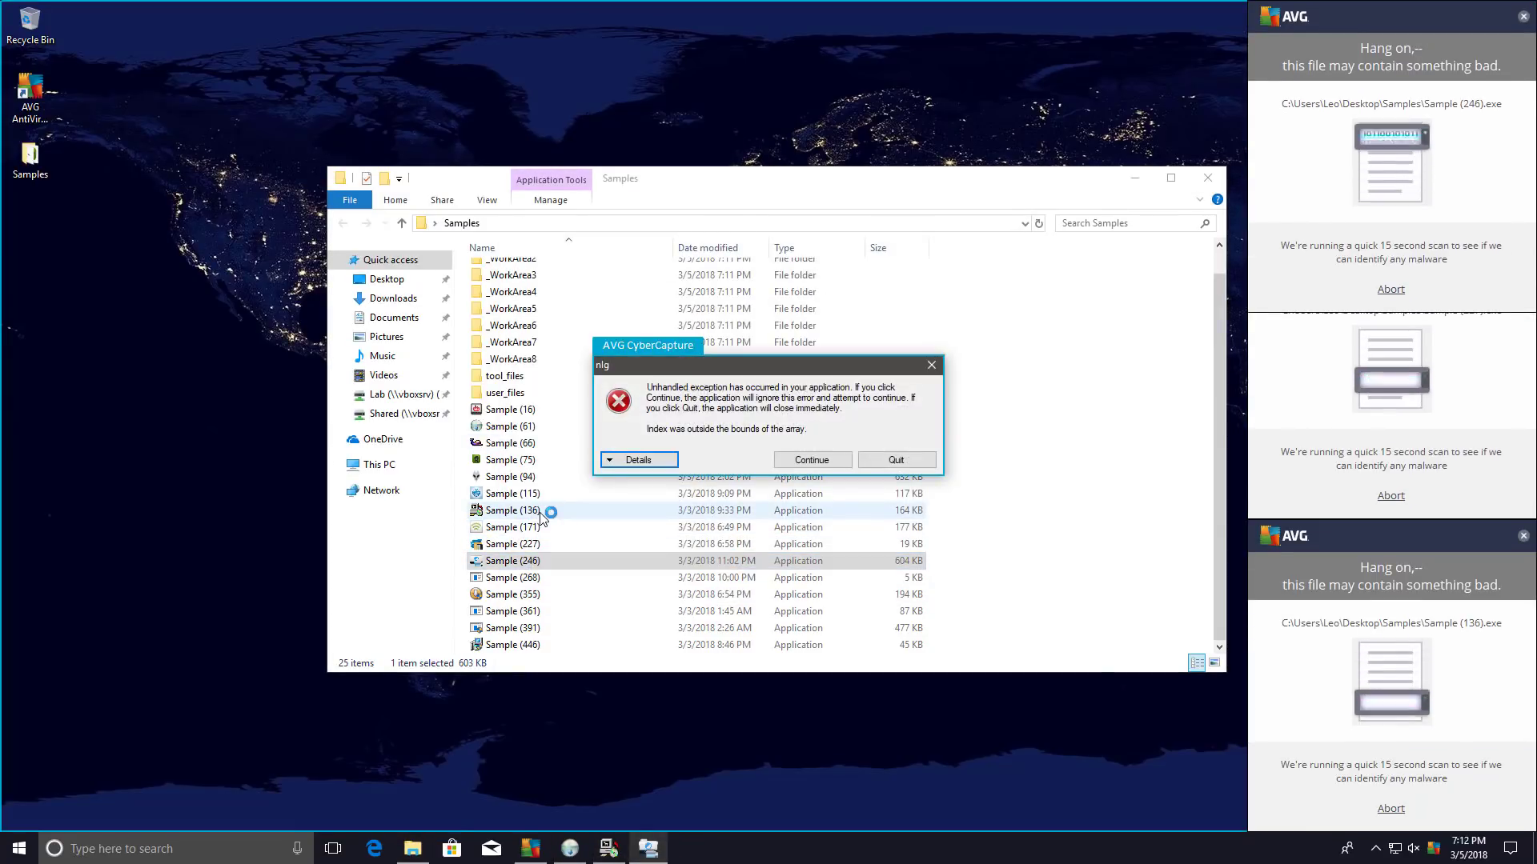
{"action": "left_click", "coordinate": [782, 467]}
{"action": "left_click", "coordinate": [491, 576]}
{"action": "left_click", "coordinate": [507, 542]}
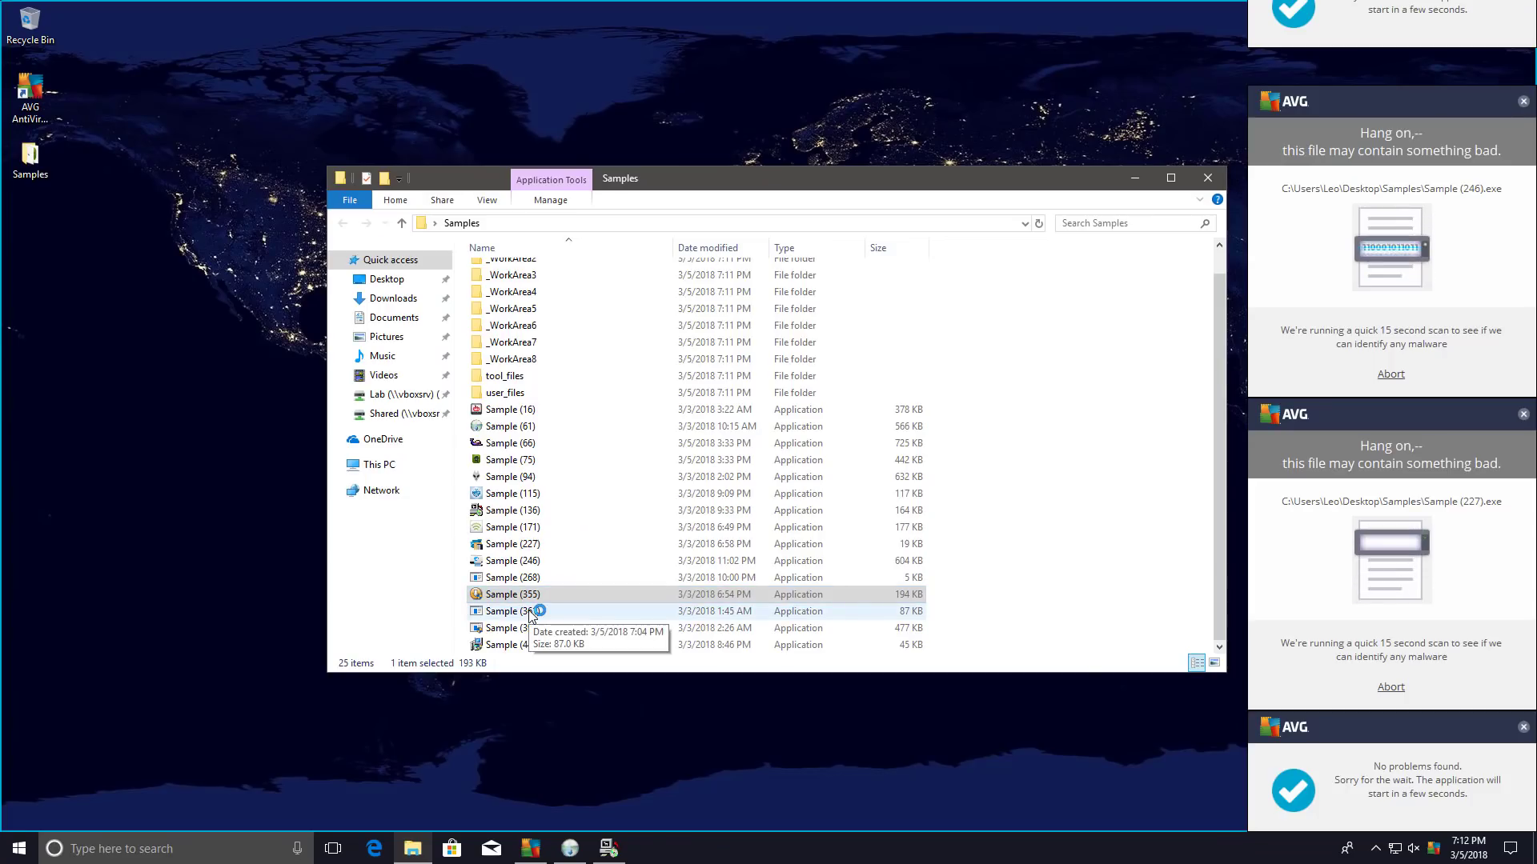
{"action": "left_click", "coordinate": [811, 460]}
Run Samples 361, 391 and 446, dismissing the exception, access and permission errors.
{"action": "left_click", "coordinate": [809, 549]}
{"action": "double_click", "coordinate": [528, 626]}
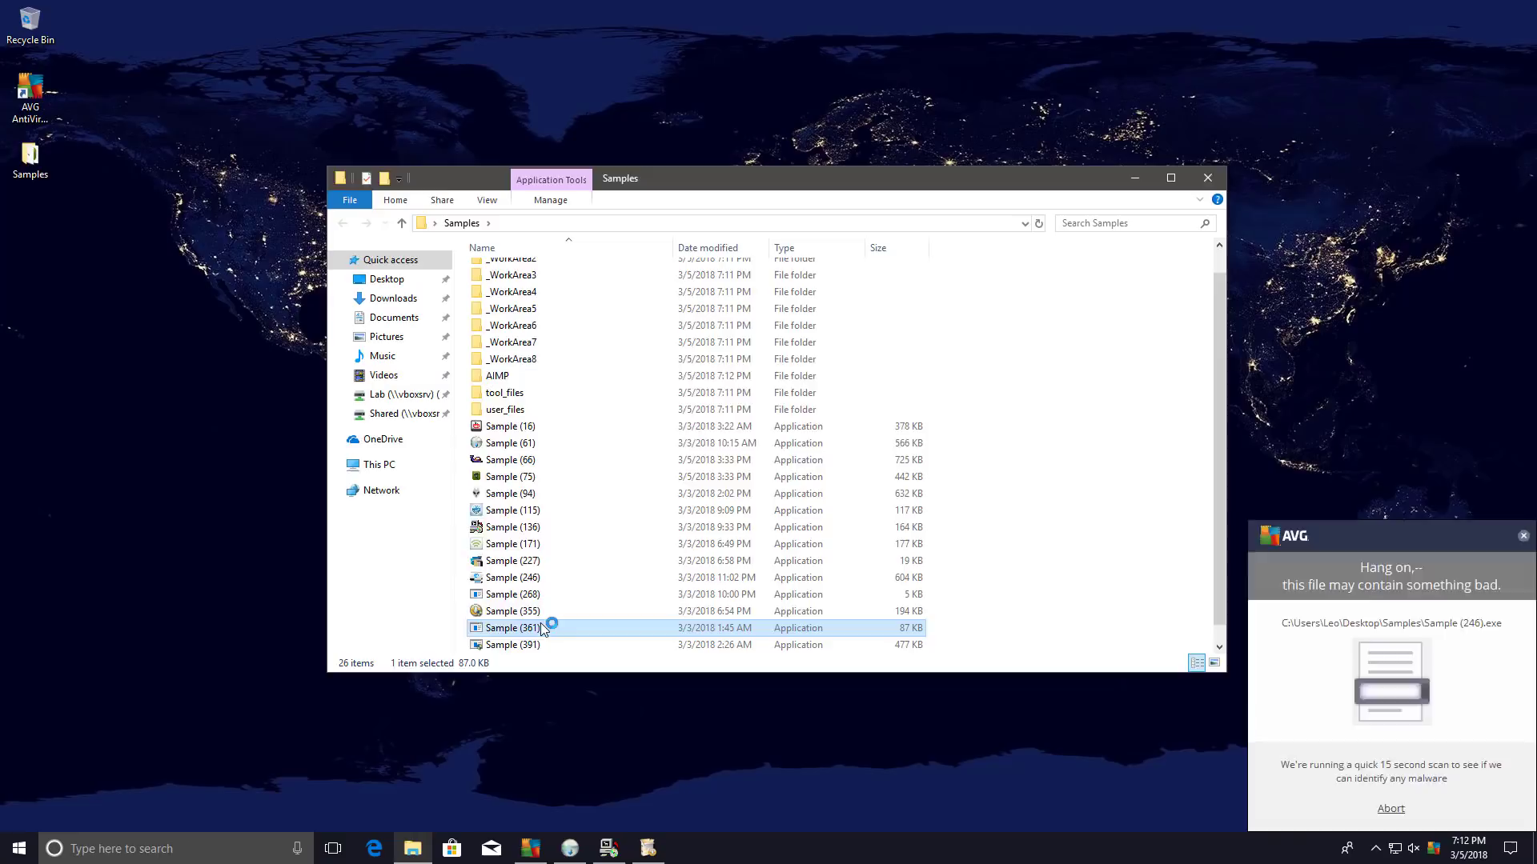
{"action": "left_click", "coordinate": [810, 460]}
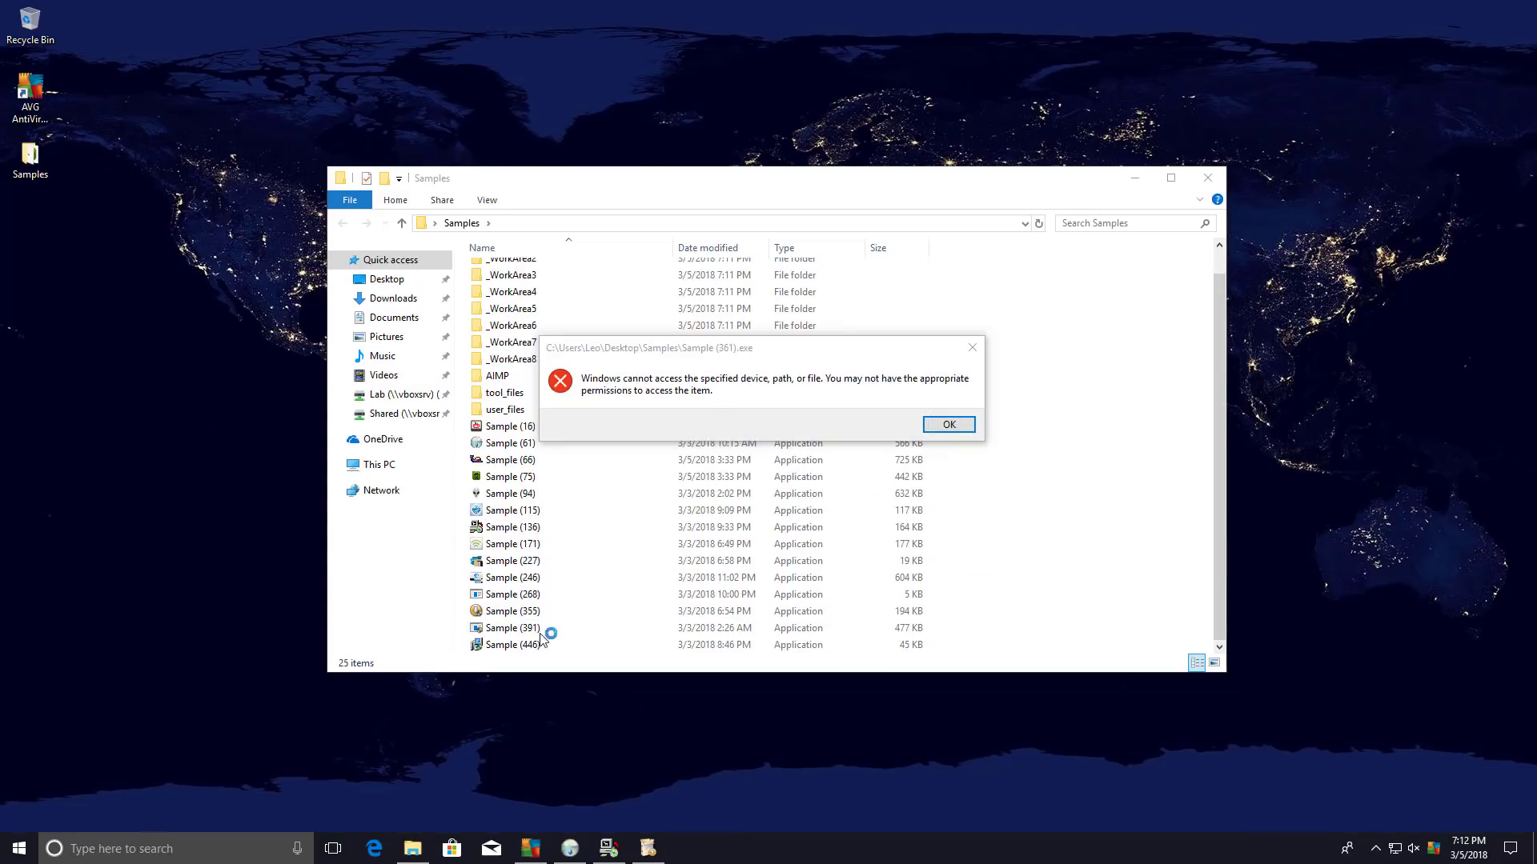
{"action": "left_click", "coordinate": [519, 631]}
{"action": "double_click", "coordinate": [518, 629]}
{"action": "key", "text": "Return"}
{"action": "double_click", "coordinate": [512, 645]}
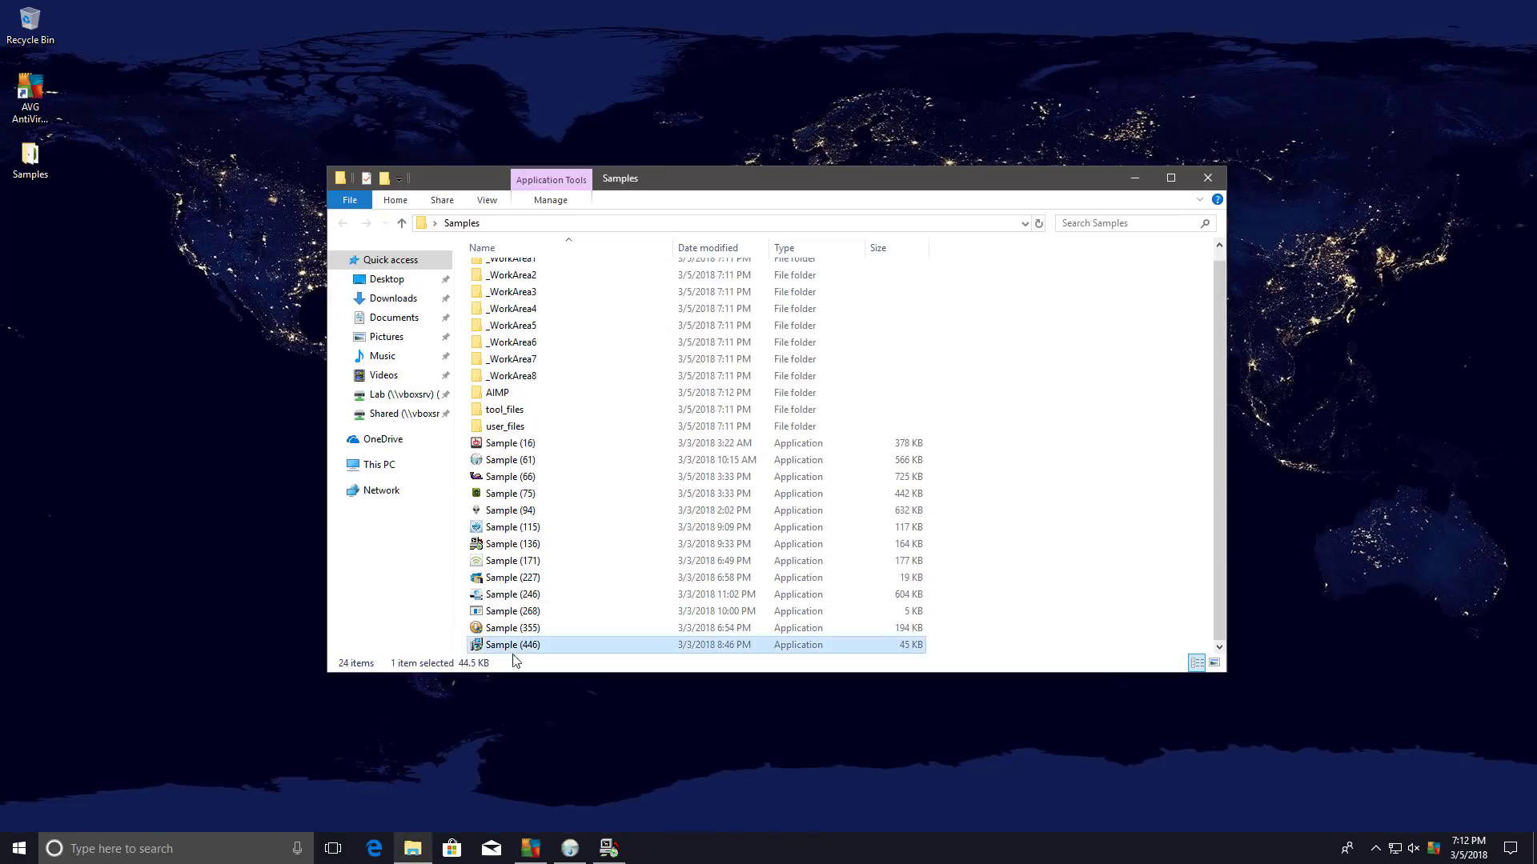
{"action": "key", "text": "Return"}
{"action": "key", "text": "Return"}
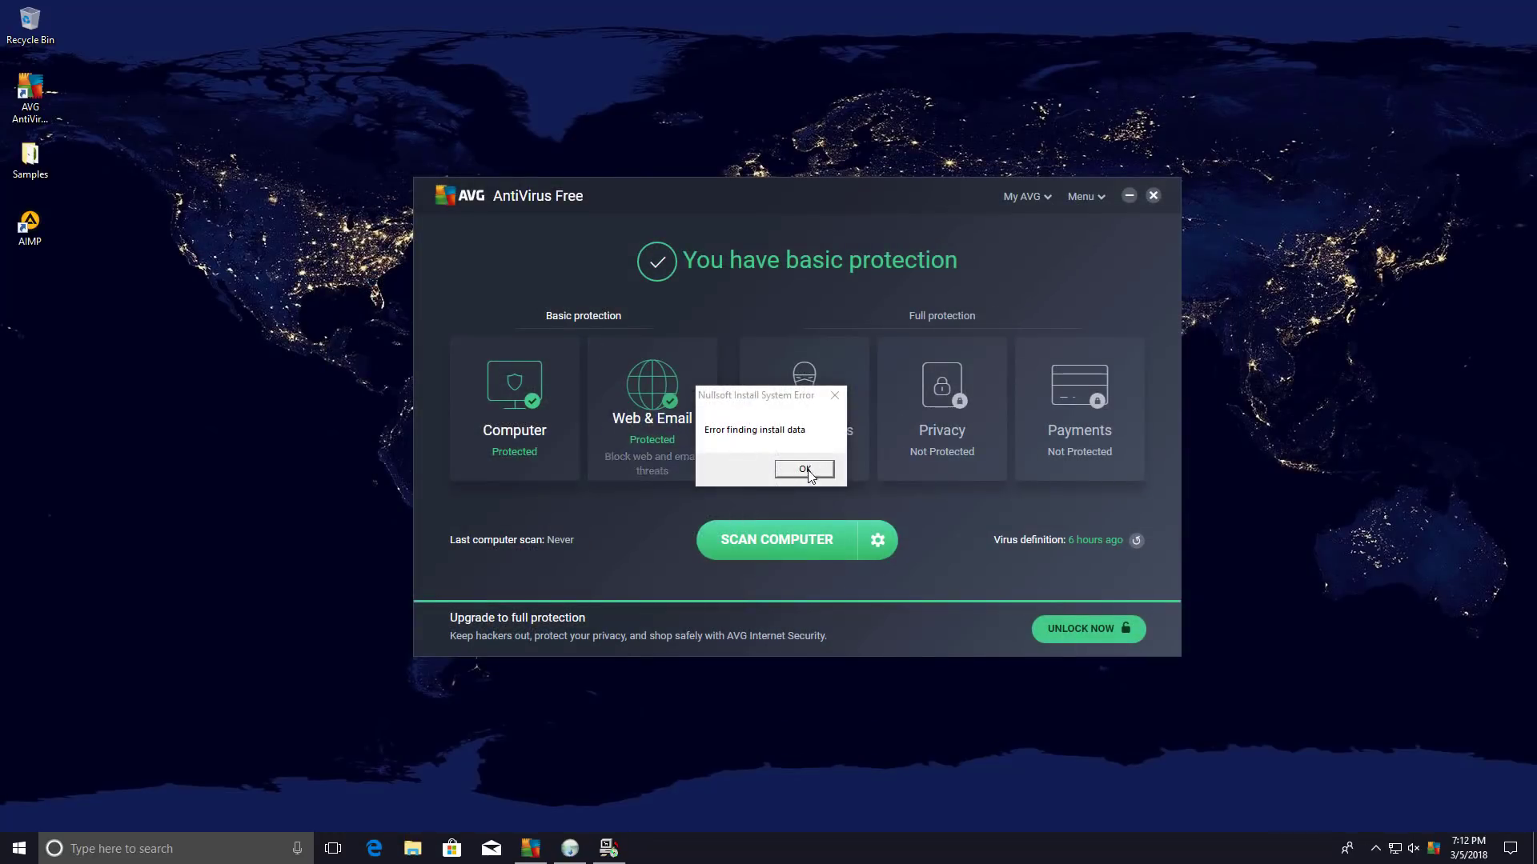
Close the Samples Explorer window to reveal the desktop.
{"action": "left_click", "coordinate": [800, 471]}
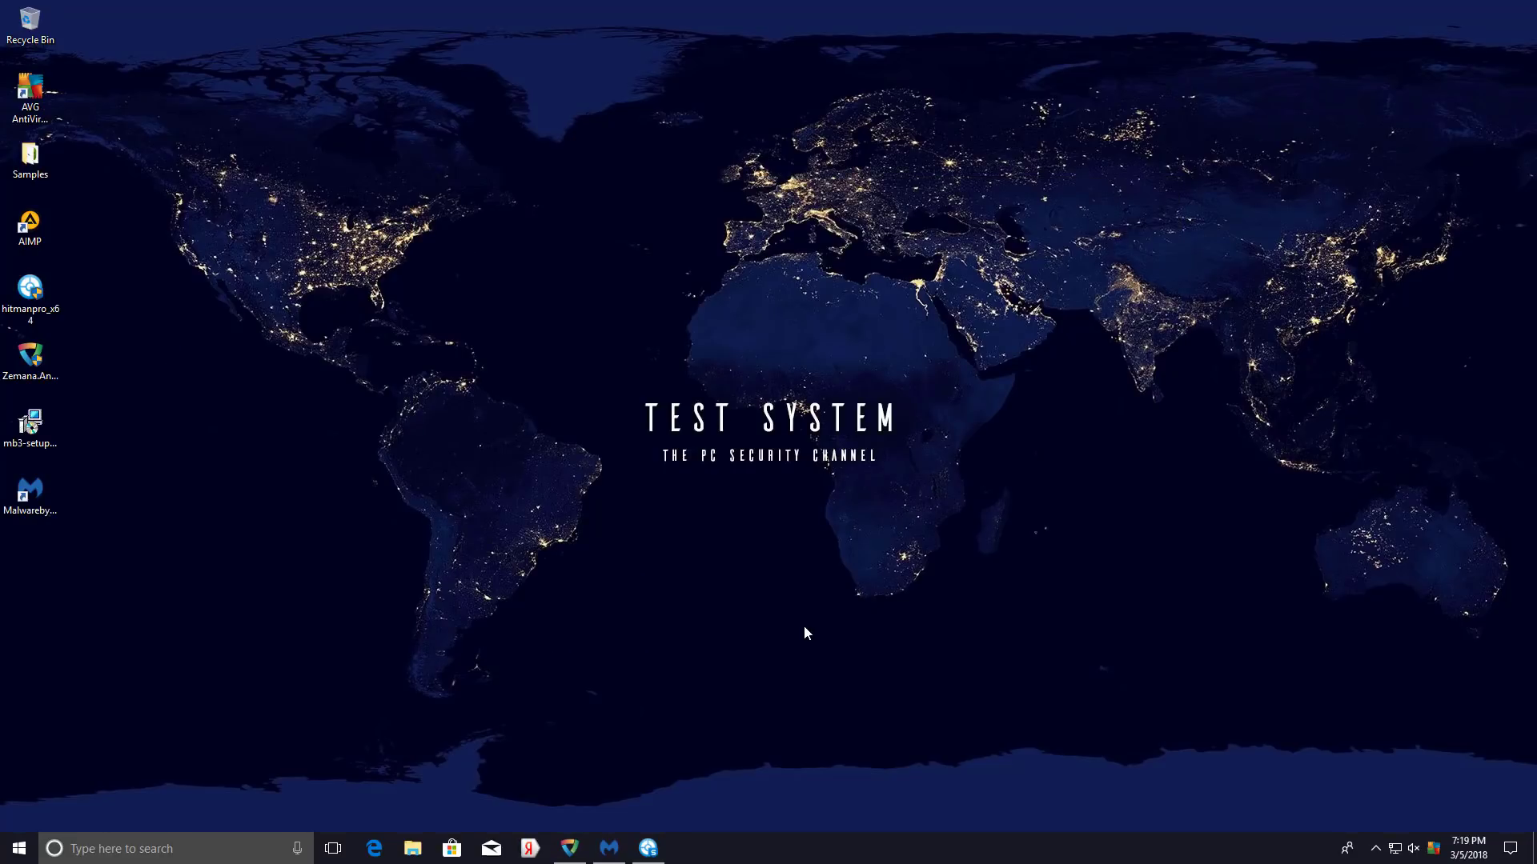
Bring the Malwarebytes results forward and widen the Threat column to read the 56 threats.
{"action": "left_click", "coordinate": [569, 847]}
{"action": "left_click", "coordinate": [648, 849]}
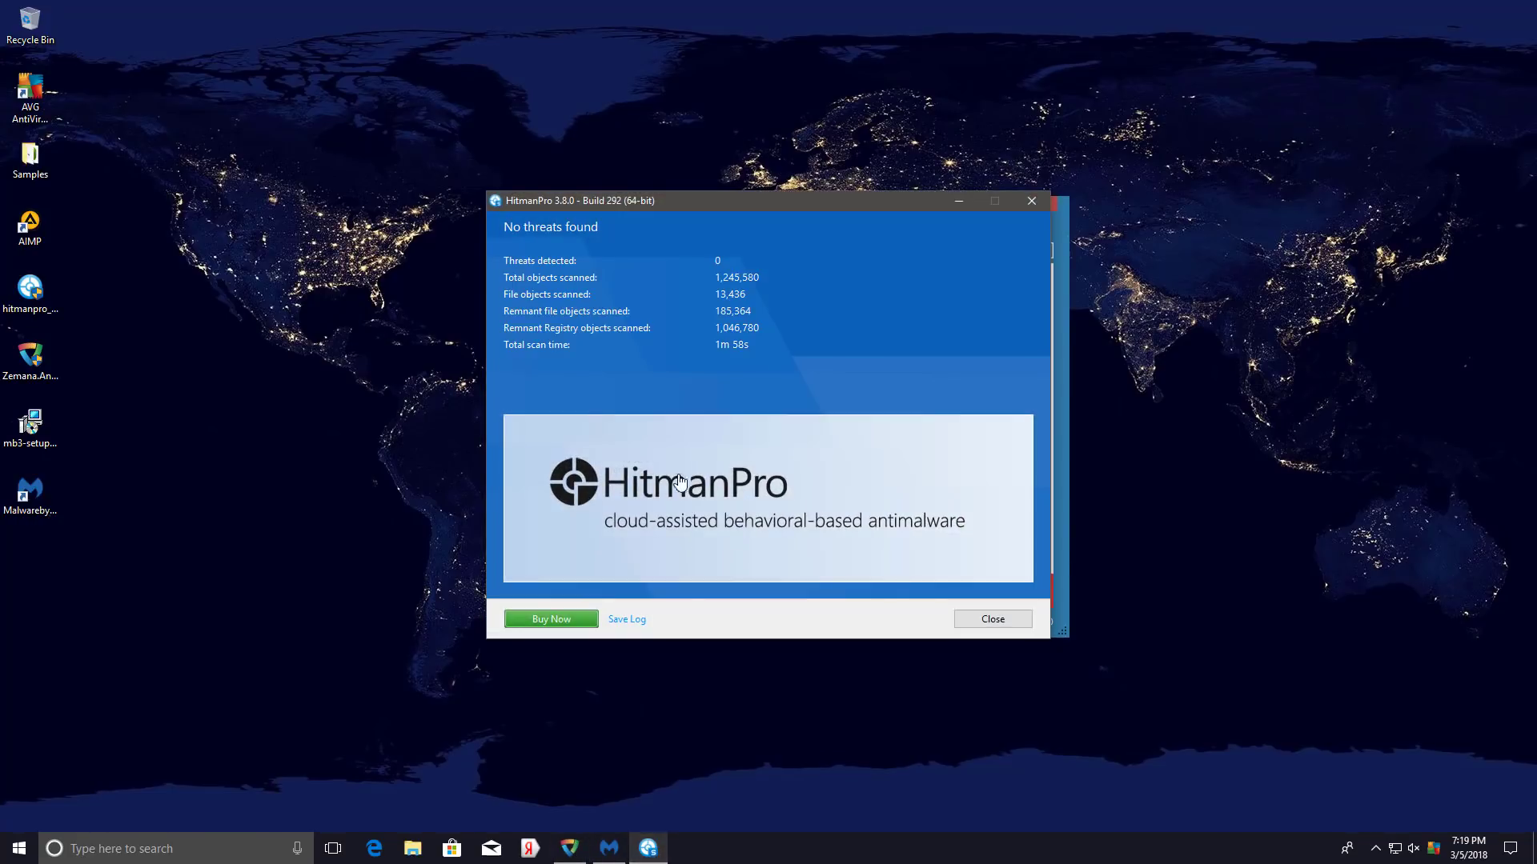
{"action": "left_click", "coordinate": [609, 847]}
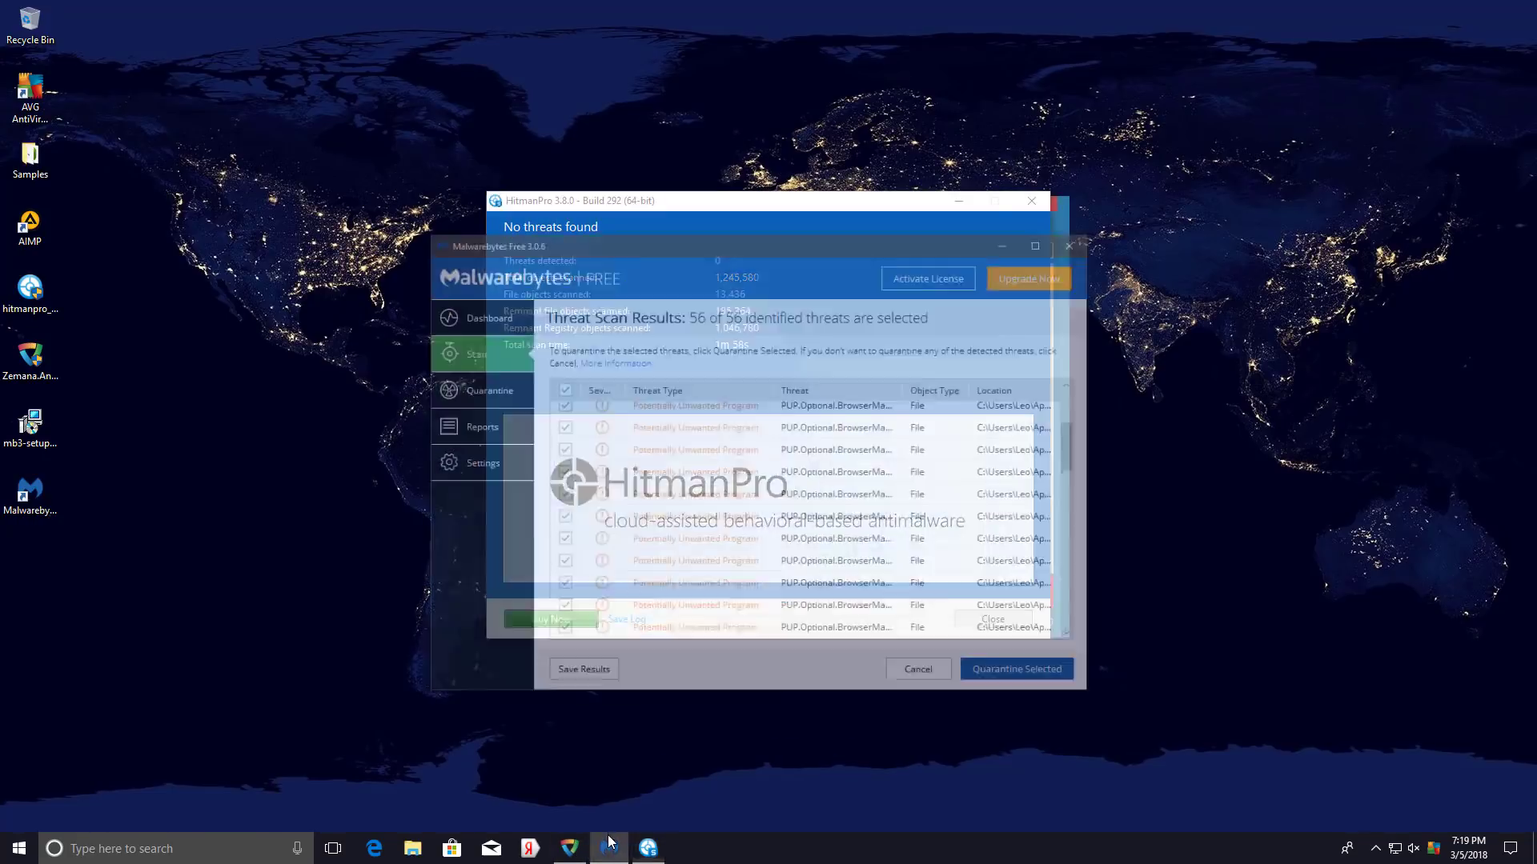
{"action": "scroll", "coordinate": [1072, 400], "scroll_direction": "down", "scroll_amount": 2}
{"action": "left_click_drag", "start_coordinate": [1105, 413], "coordinate": [1104, 581]}
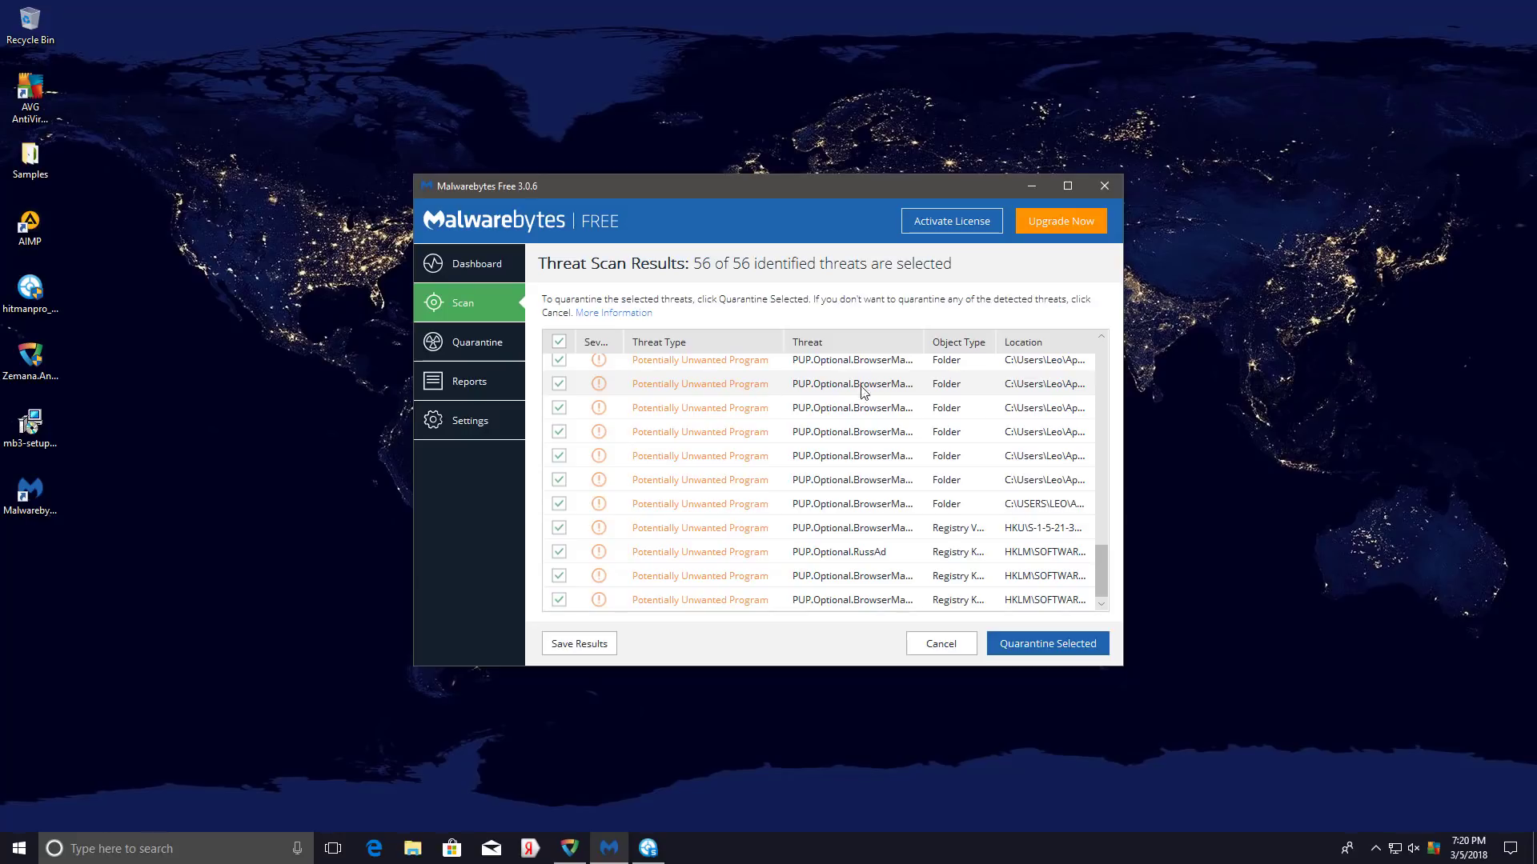
{"action": "left_click_drag", "start_coordinate": [926, 342], "coordinate": [975, 342]}
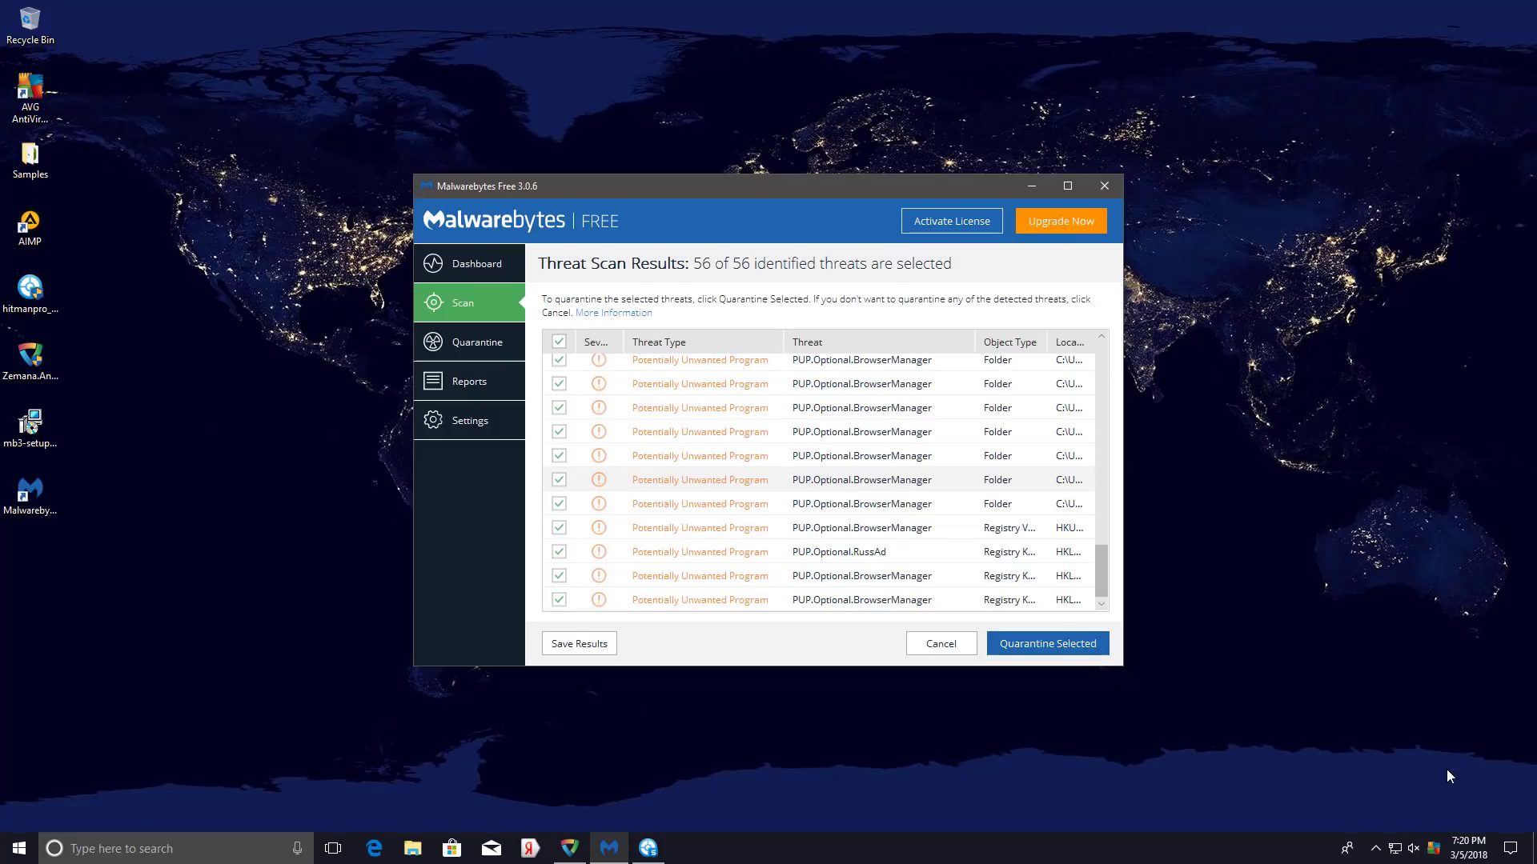
Cancel Browser Manager from the tray, minimize Malwarebytes, and close HitmanPro and Zemana.
{"action": "left_click", "coordinate": [1372, 852]}
{"action": "left_click", "coordinate": [1392, 784]}
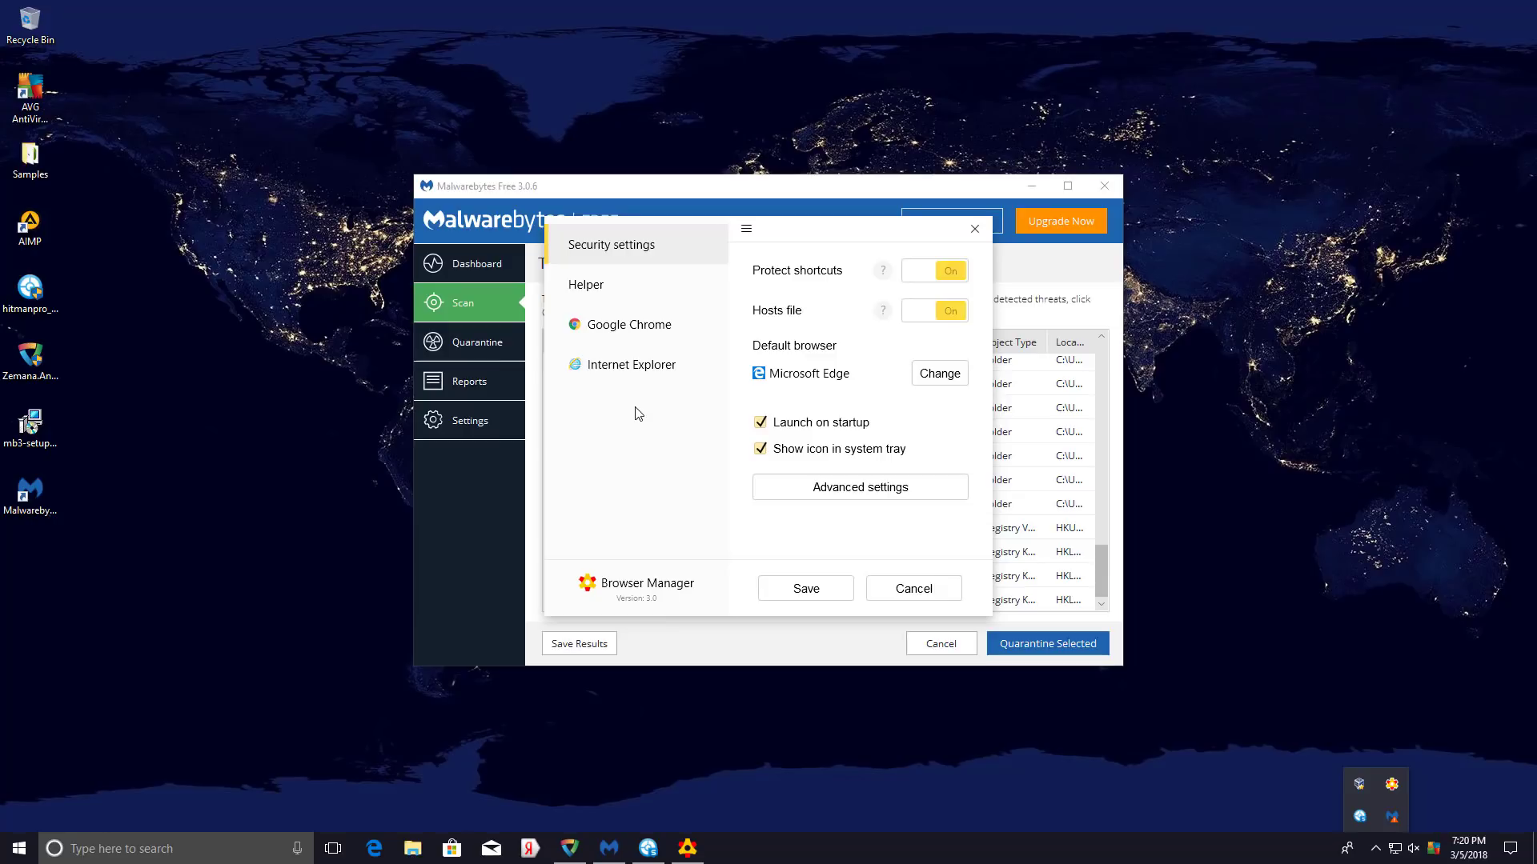
{"action": "left_click", "coordinate": [913, 586]}
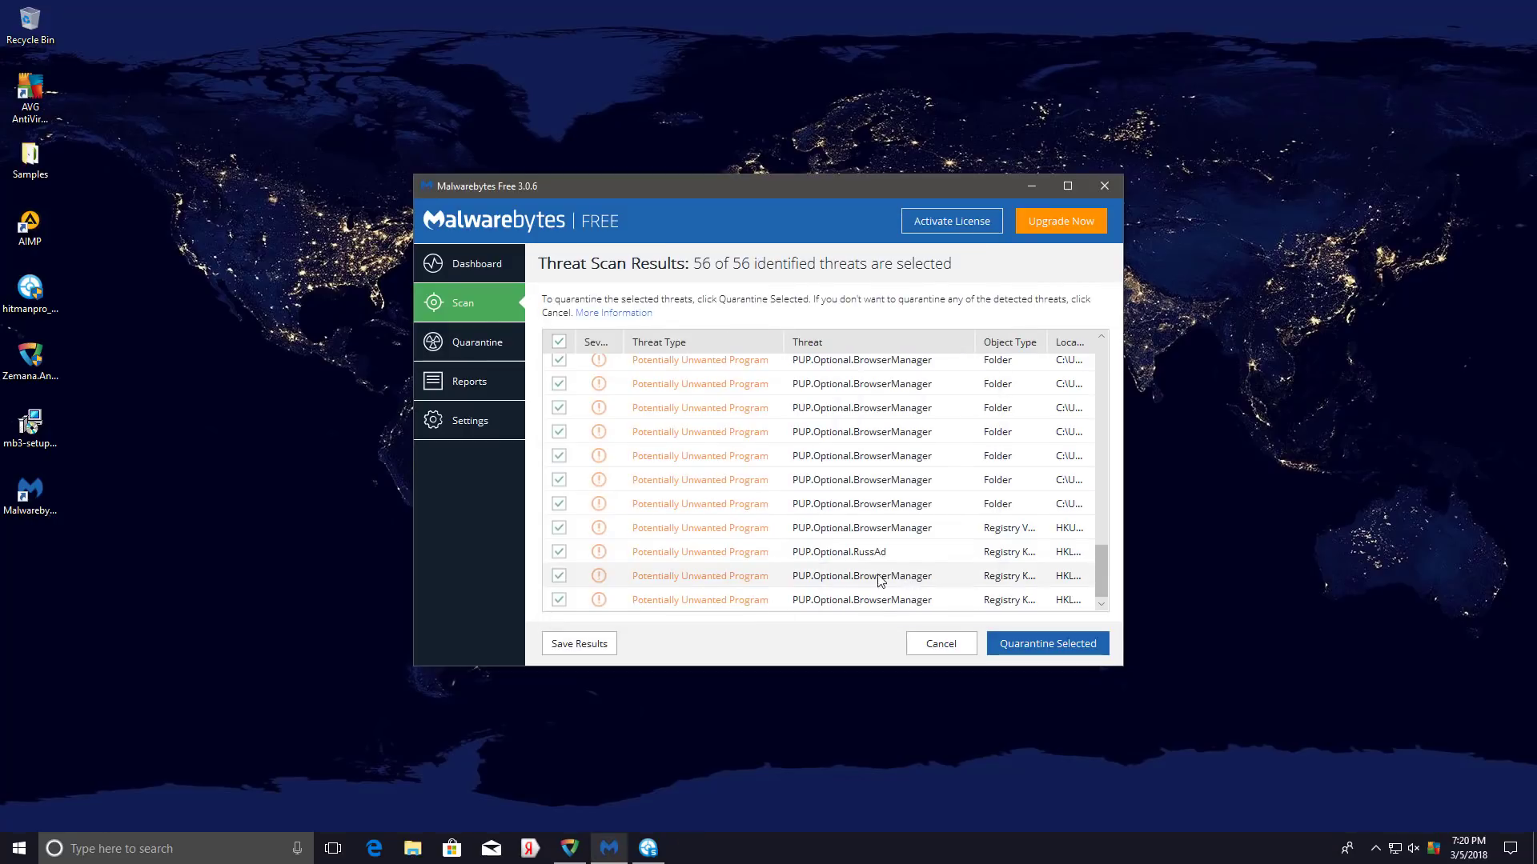
{"action": "left_click", "coordinate": [1044, 185]}
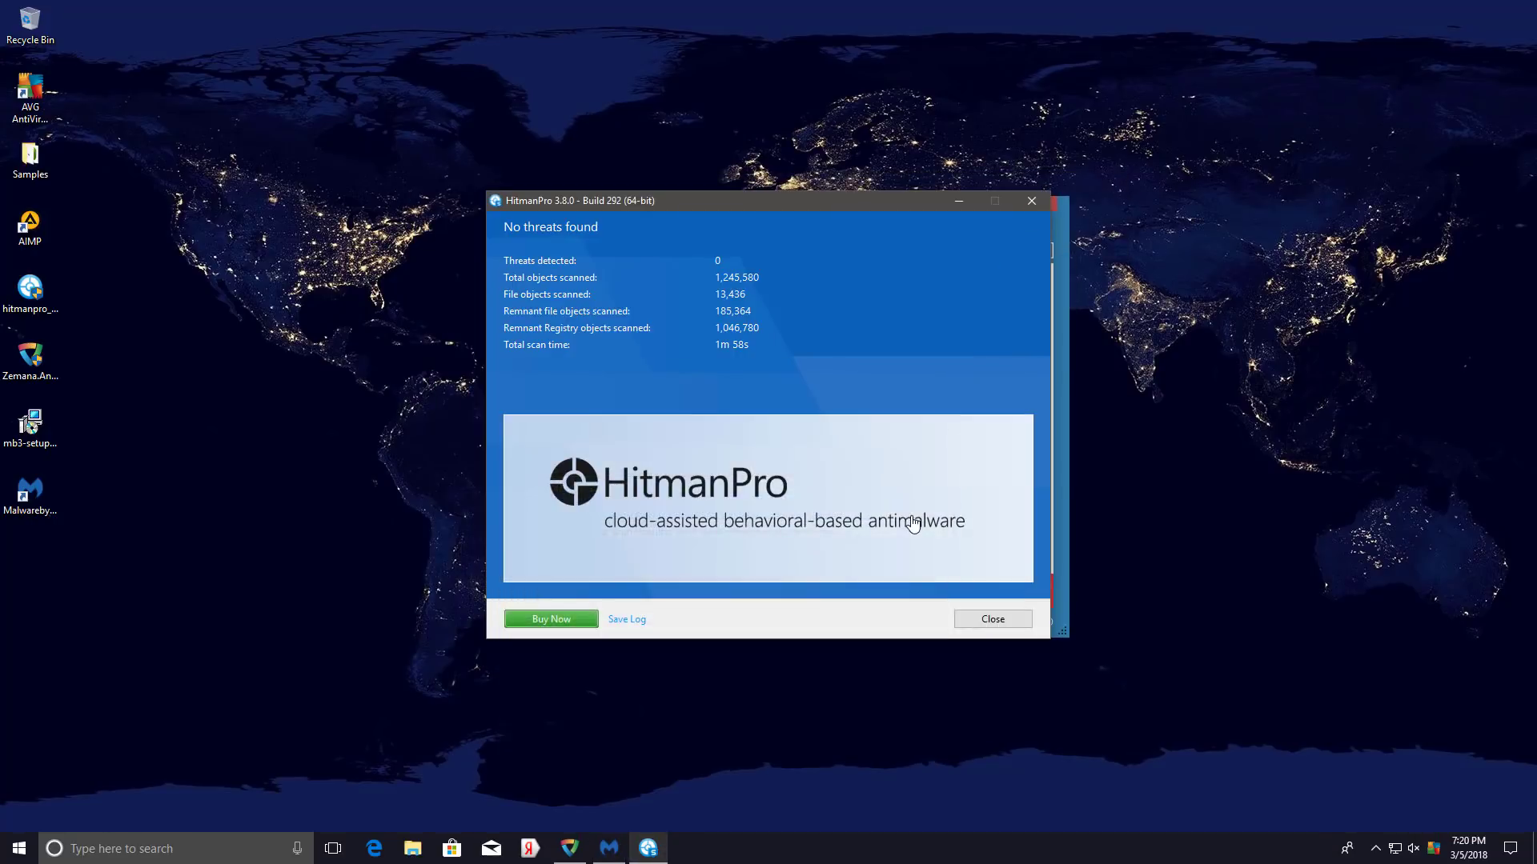
{"action": "left_click", "coordinate": [1003, 623]}
{"action": "left_click", "coordinate": [1036, 206]}
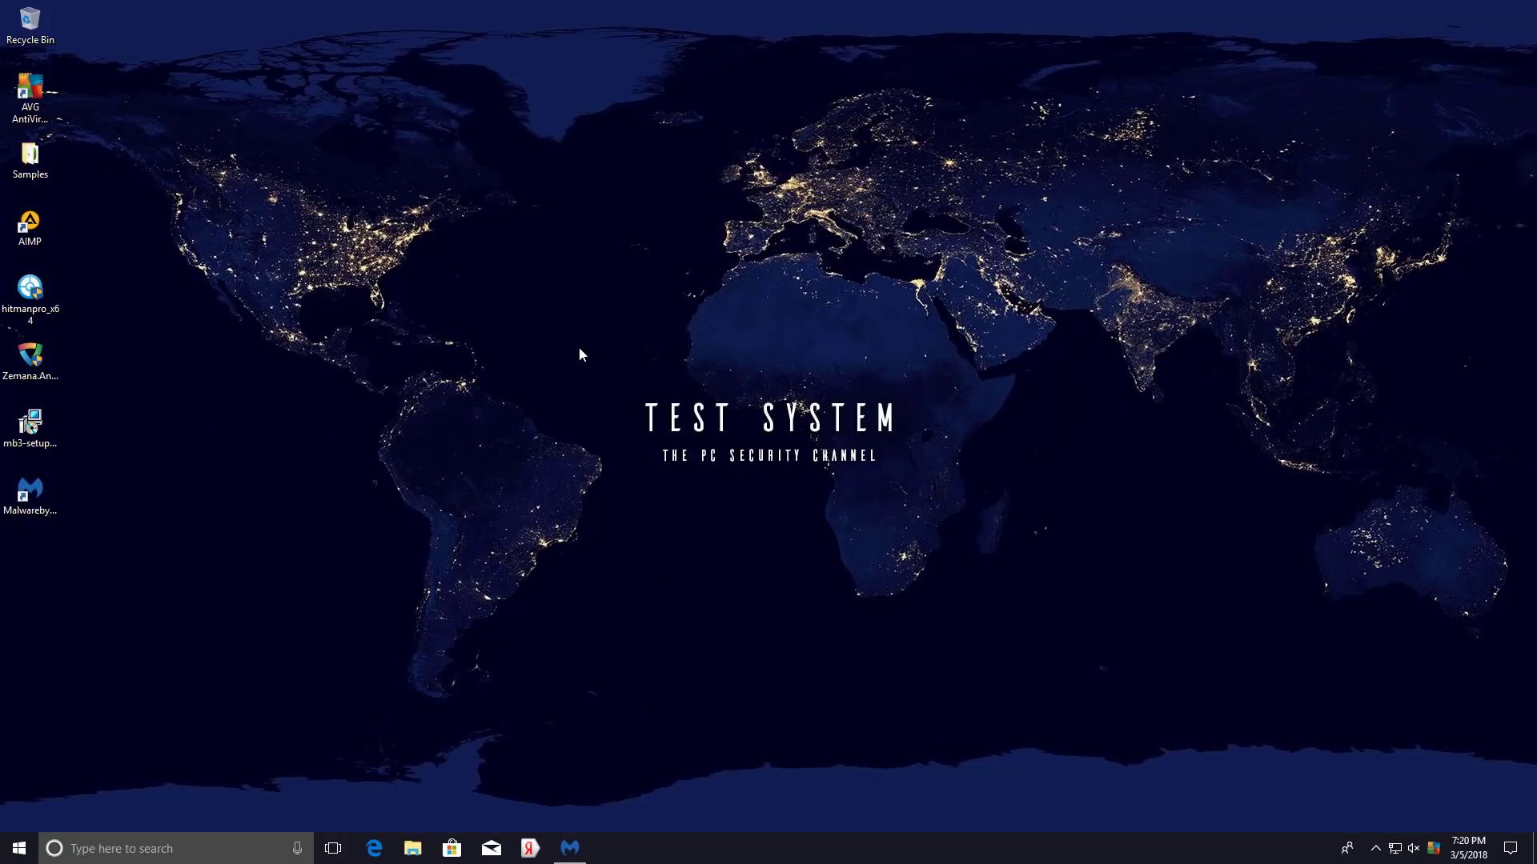
Turn off File Shield under Computer protection, confirm, and return to the dashboard.
{"action": "left_click", "coordinate": [1433, 848]}
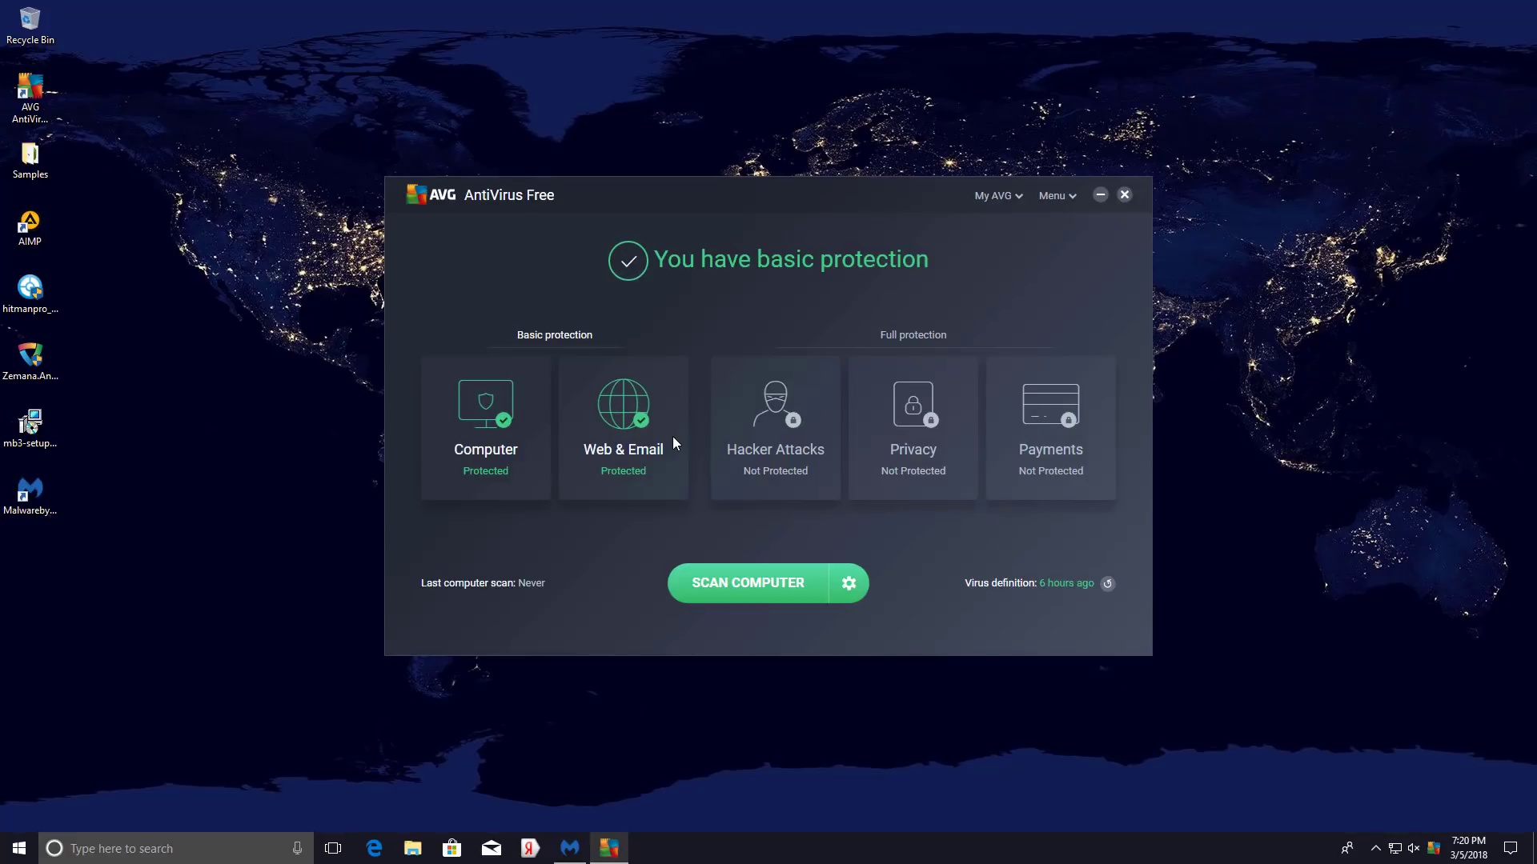
{"action": "left_click", "coordinate": [518, 414]}
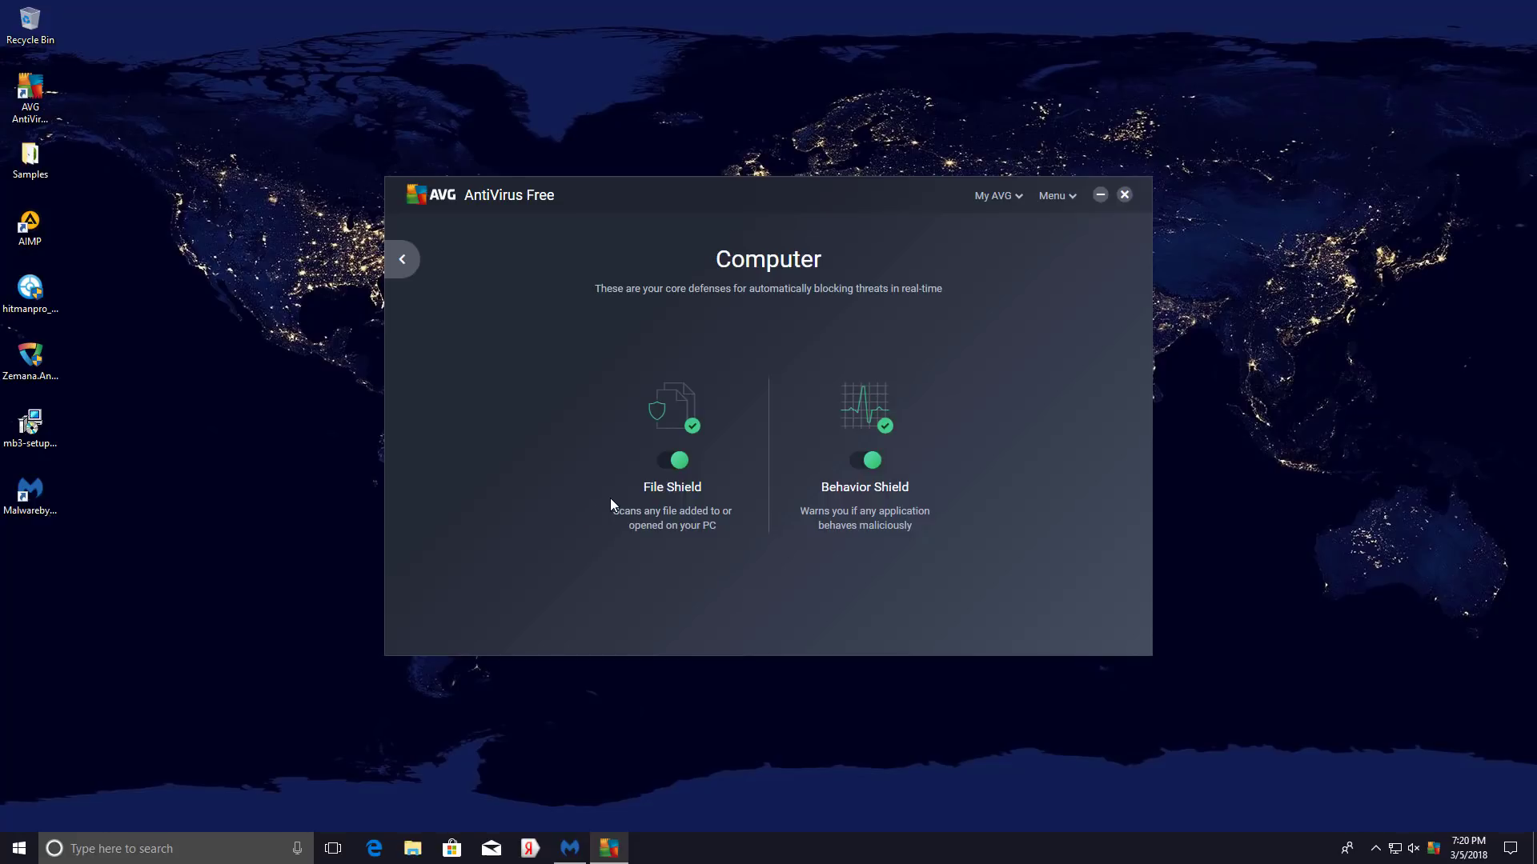
{"action": "left_click", "coordinate": [677, 464]}
{"action": "left_click", "coordinate": [689, 480]}
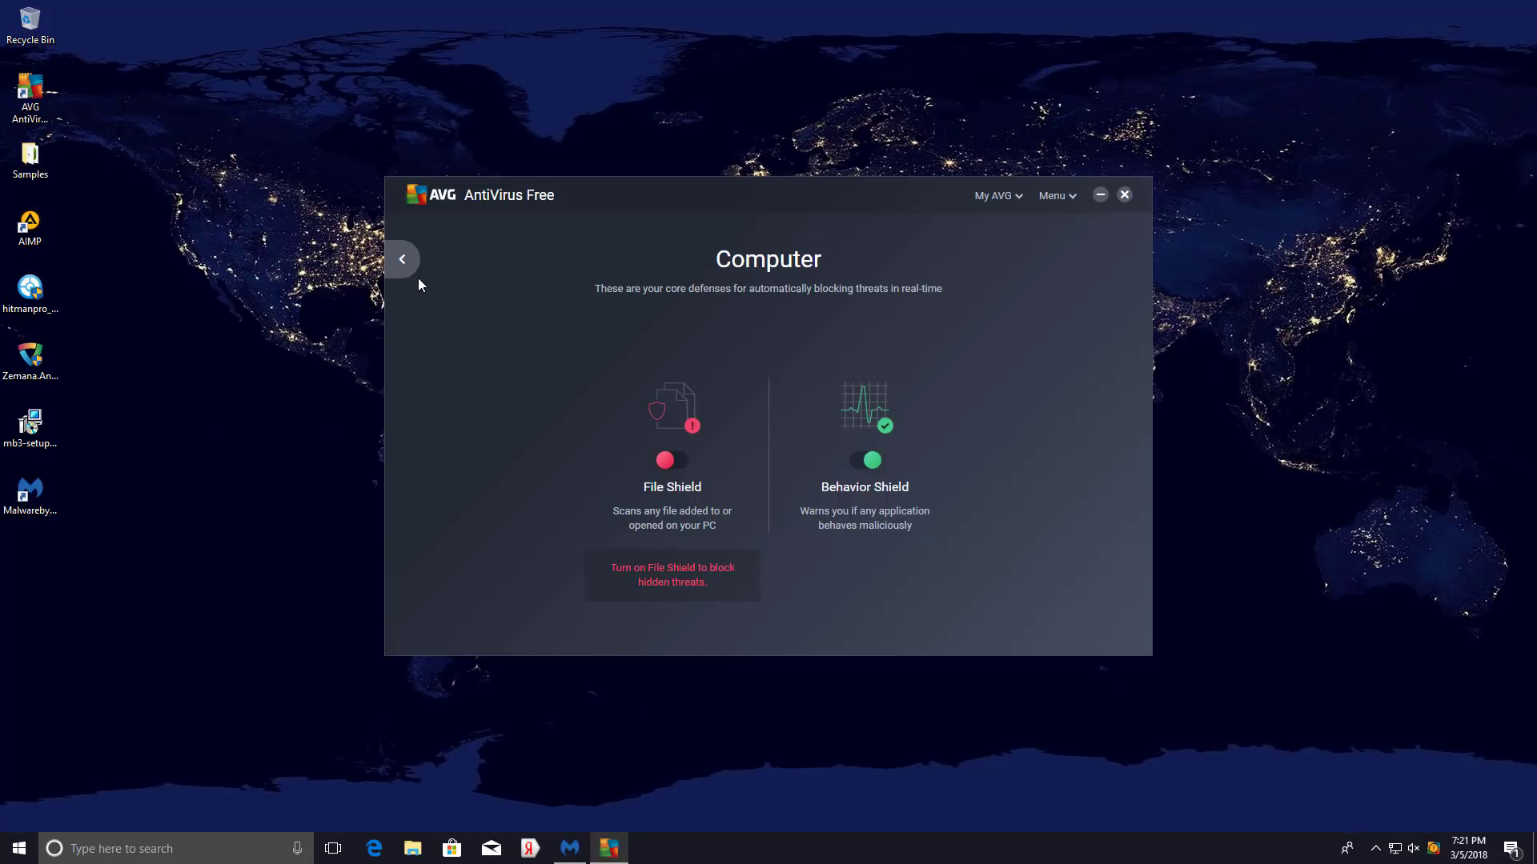
{"action": "left_click", "coordinate": [401, 259]}
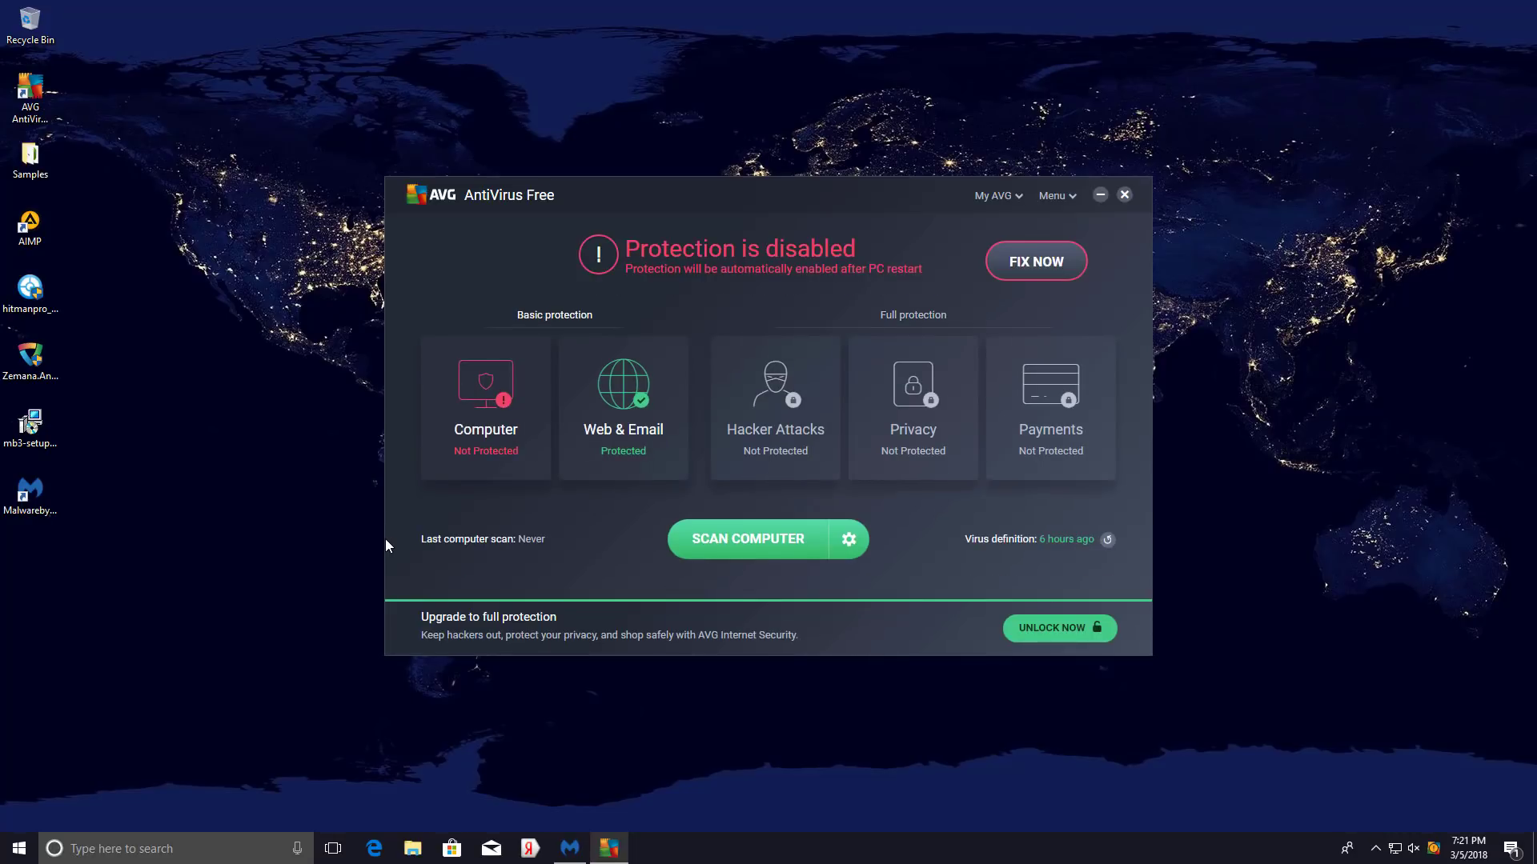
Copy AdamLocker.pdf from the Lab drive's Ransomware folder onto the desktop.
{"action": "key", "text": "alt+Tab"}
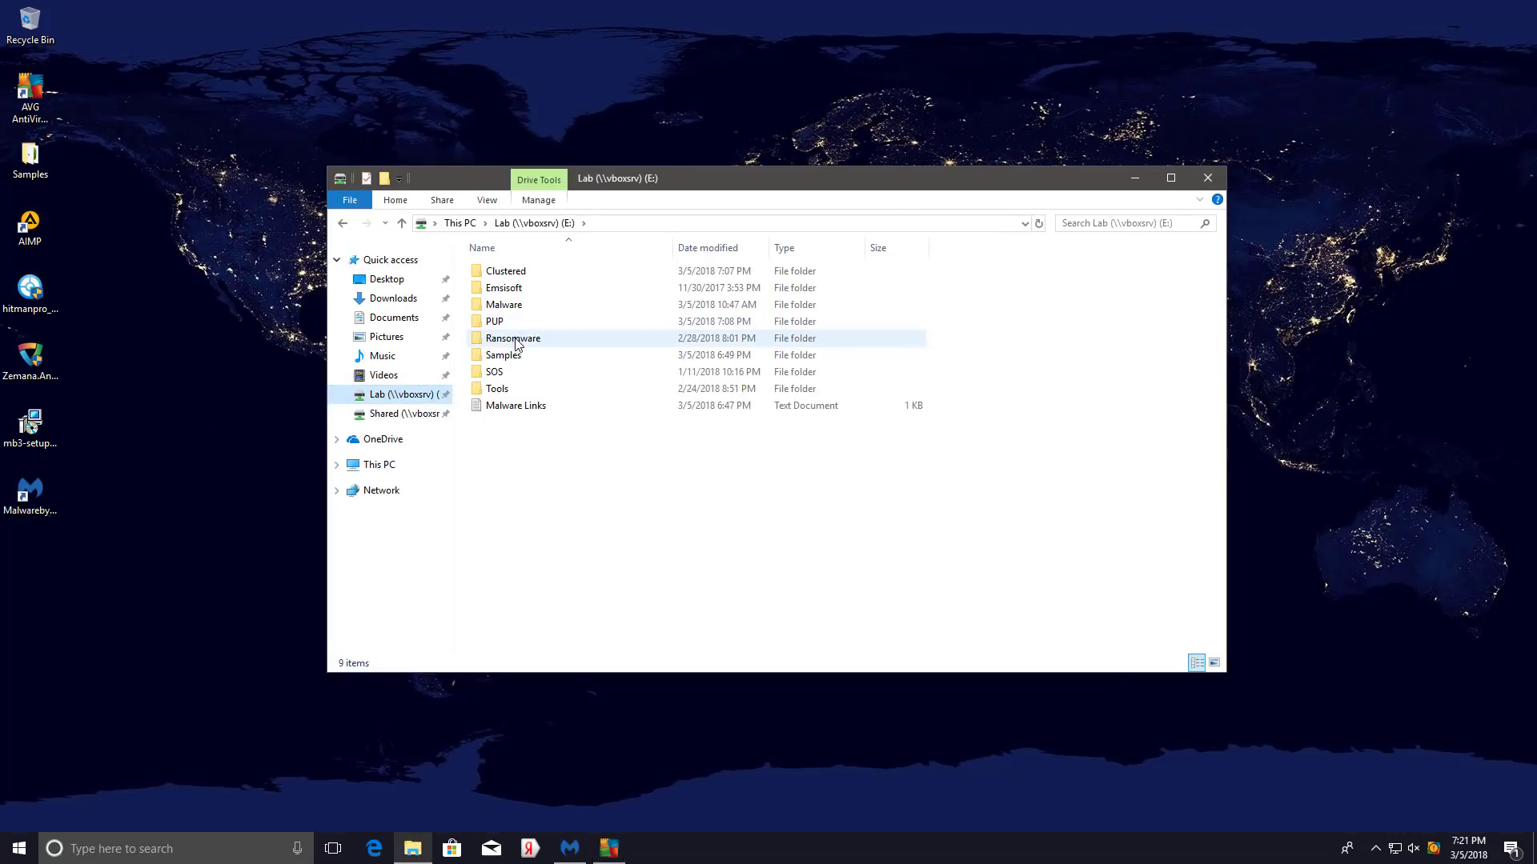
{"action": "double_click", "coordinate": [516, 340]}
{"action": "key", "text": "Up"}
{"action": "key", "text": "Up"}
{"action": "key", "text": "Up"}
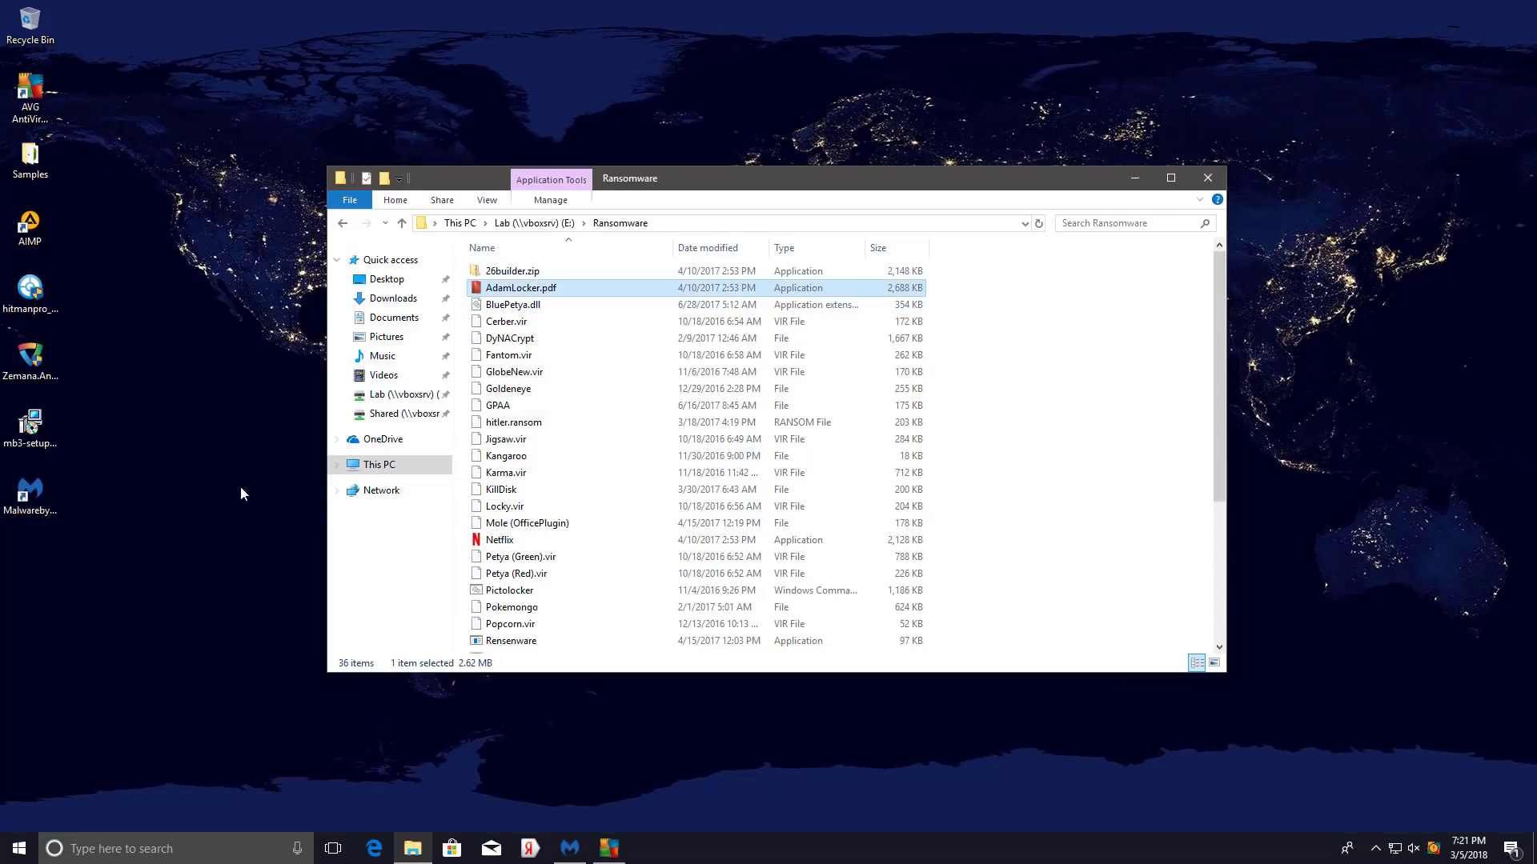
{"action": "left_click_drag", "start_coordinate": [240, 494], "coordinate": [37, 583]}
Close the Ransomware window, move AVG to the right, and open a fresh Explorer window.
{"action": "left_click", "coordinate": [1208, 184]}
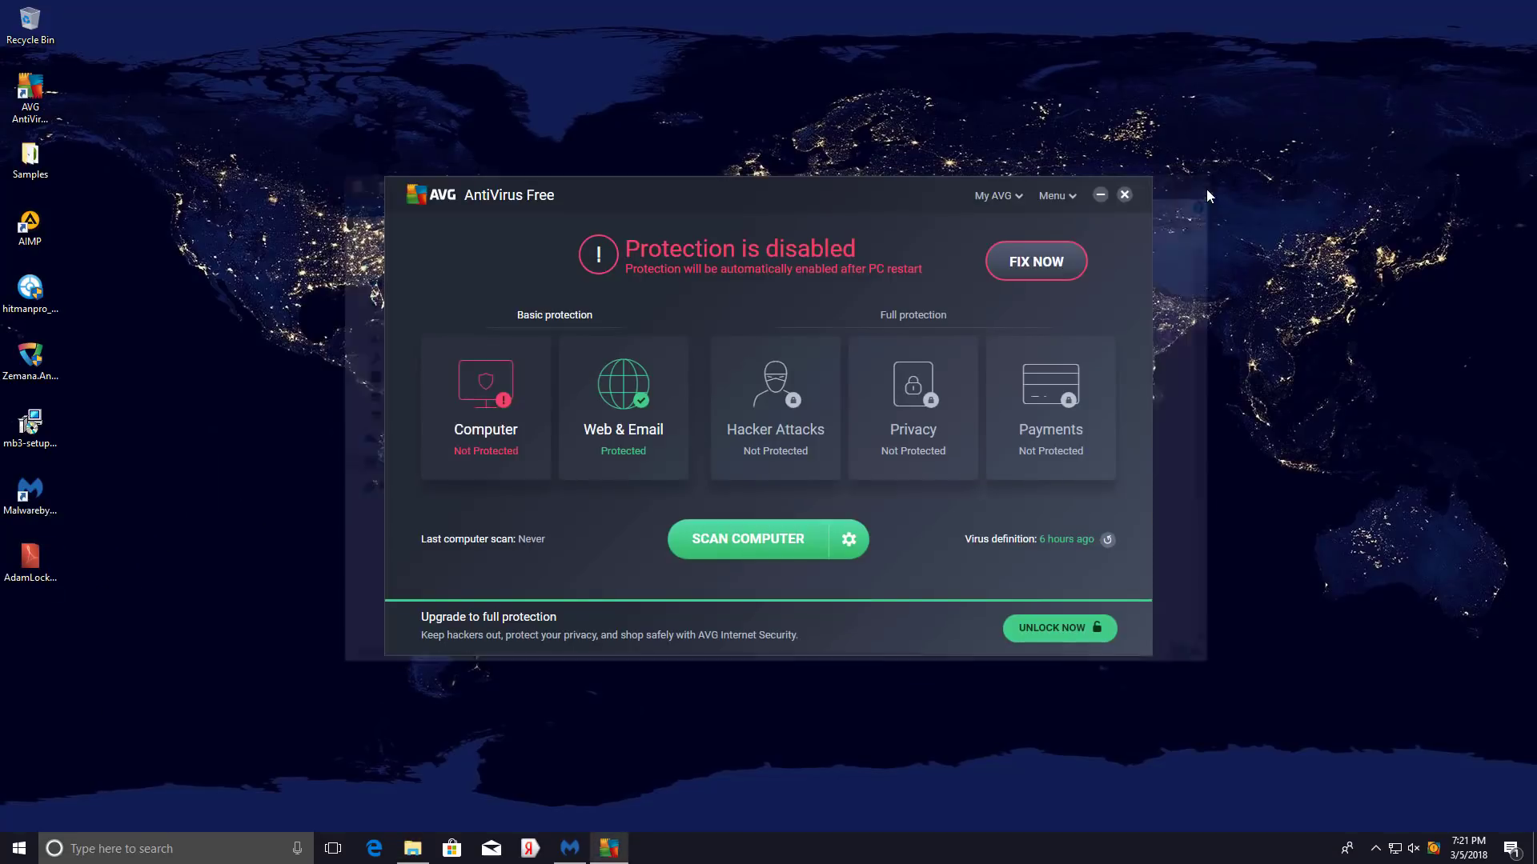
{"action": "left_click_drag", "start_coordinate": [847, 196], "coordinate": [1107, 194]}
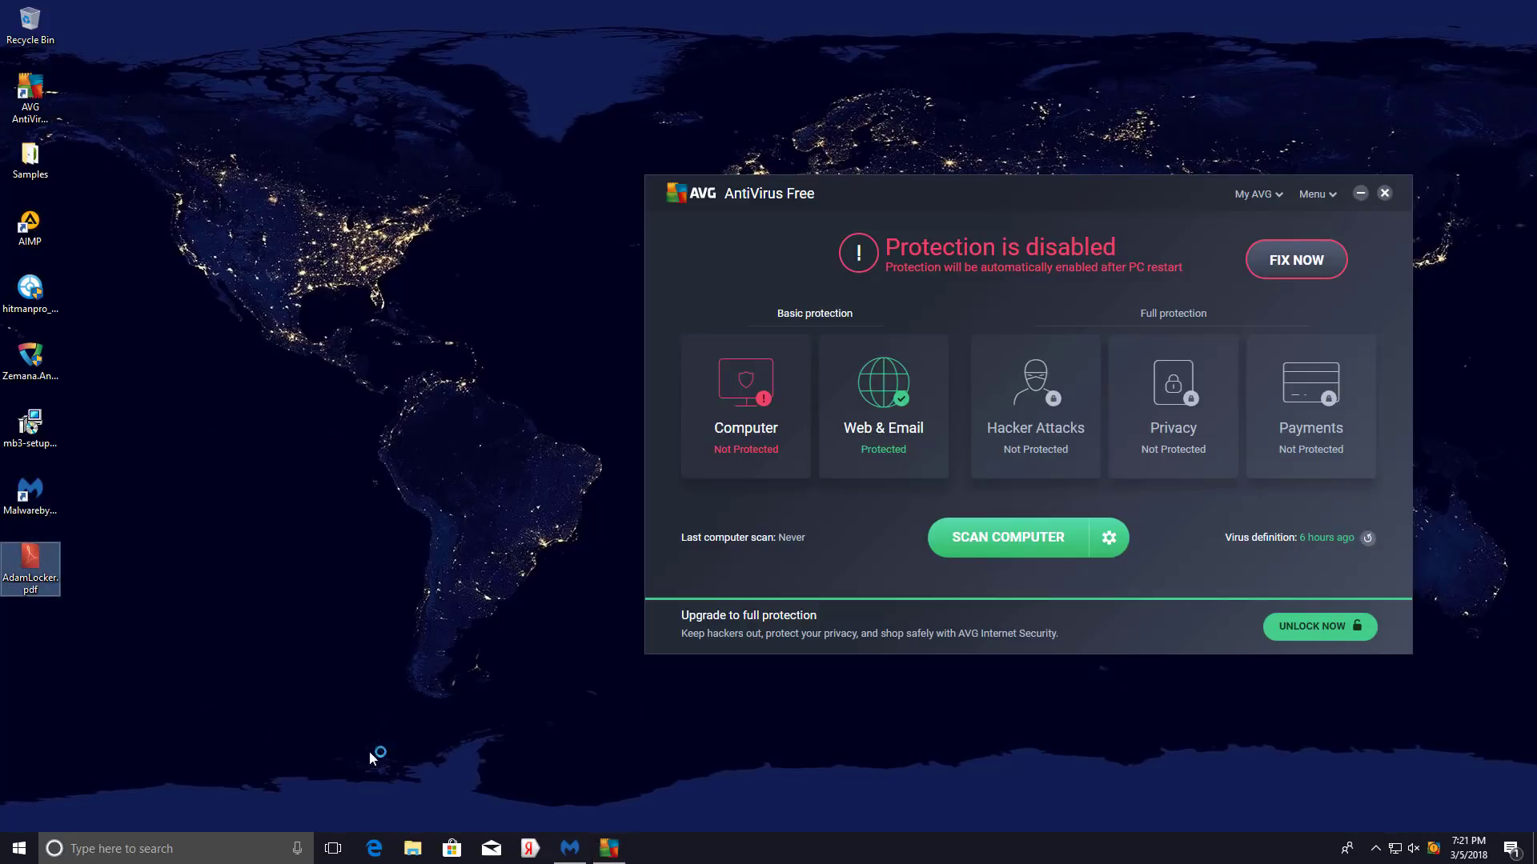
{"action": "left_click", "coordinate": [412, 848]}
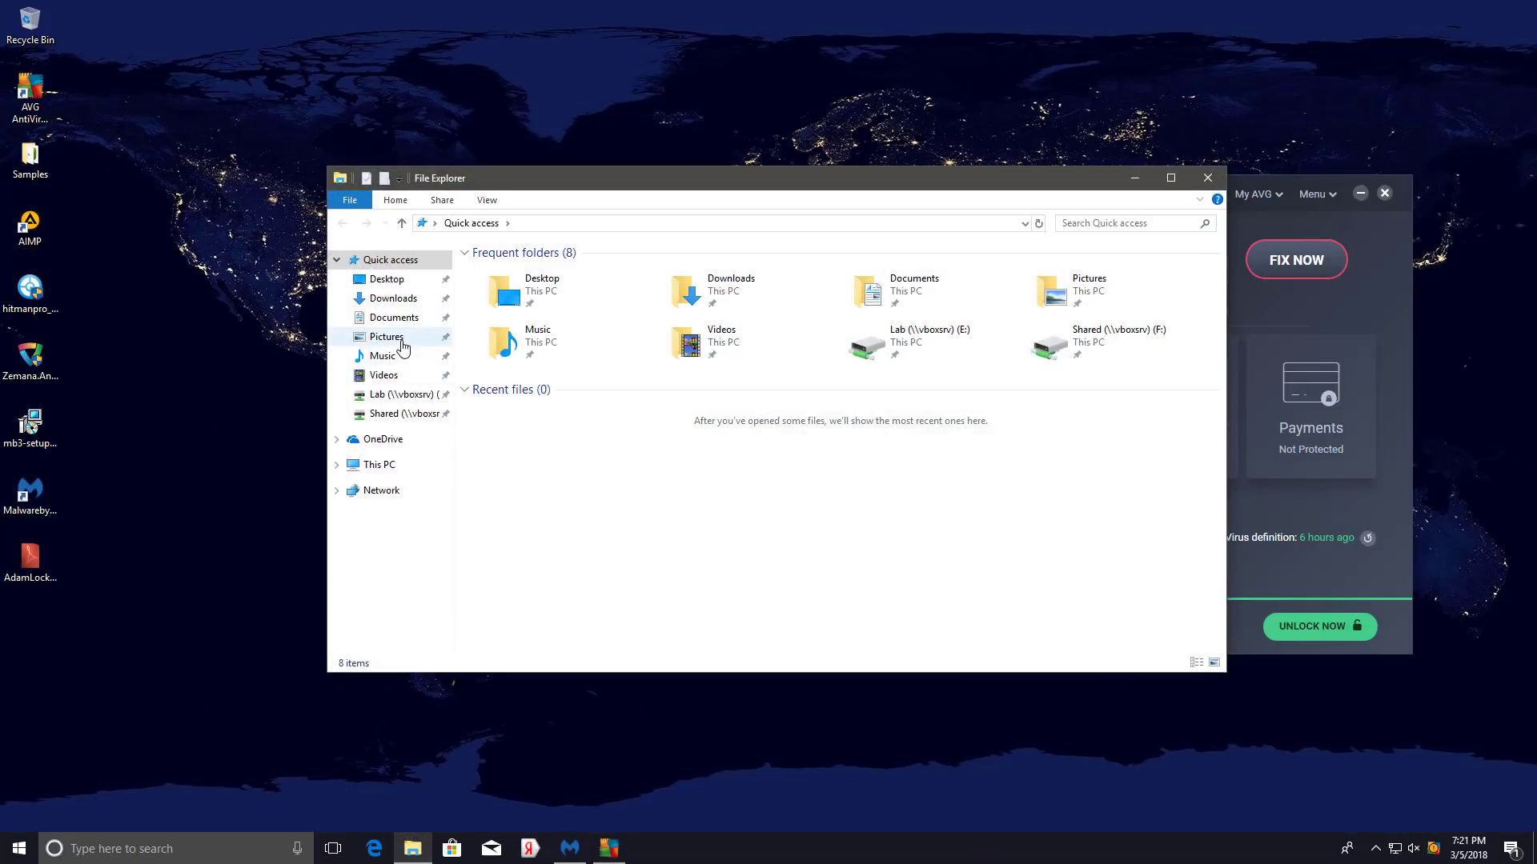
Open Pictures, view AVG's quarantine details for AdamLocker.pdf.exe, and close the notice.
{"action": "left_click", "coordinate": [397, 338]}
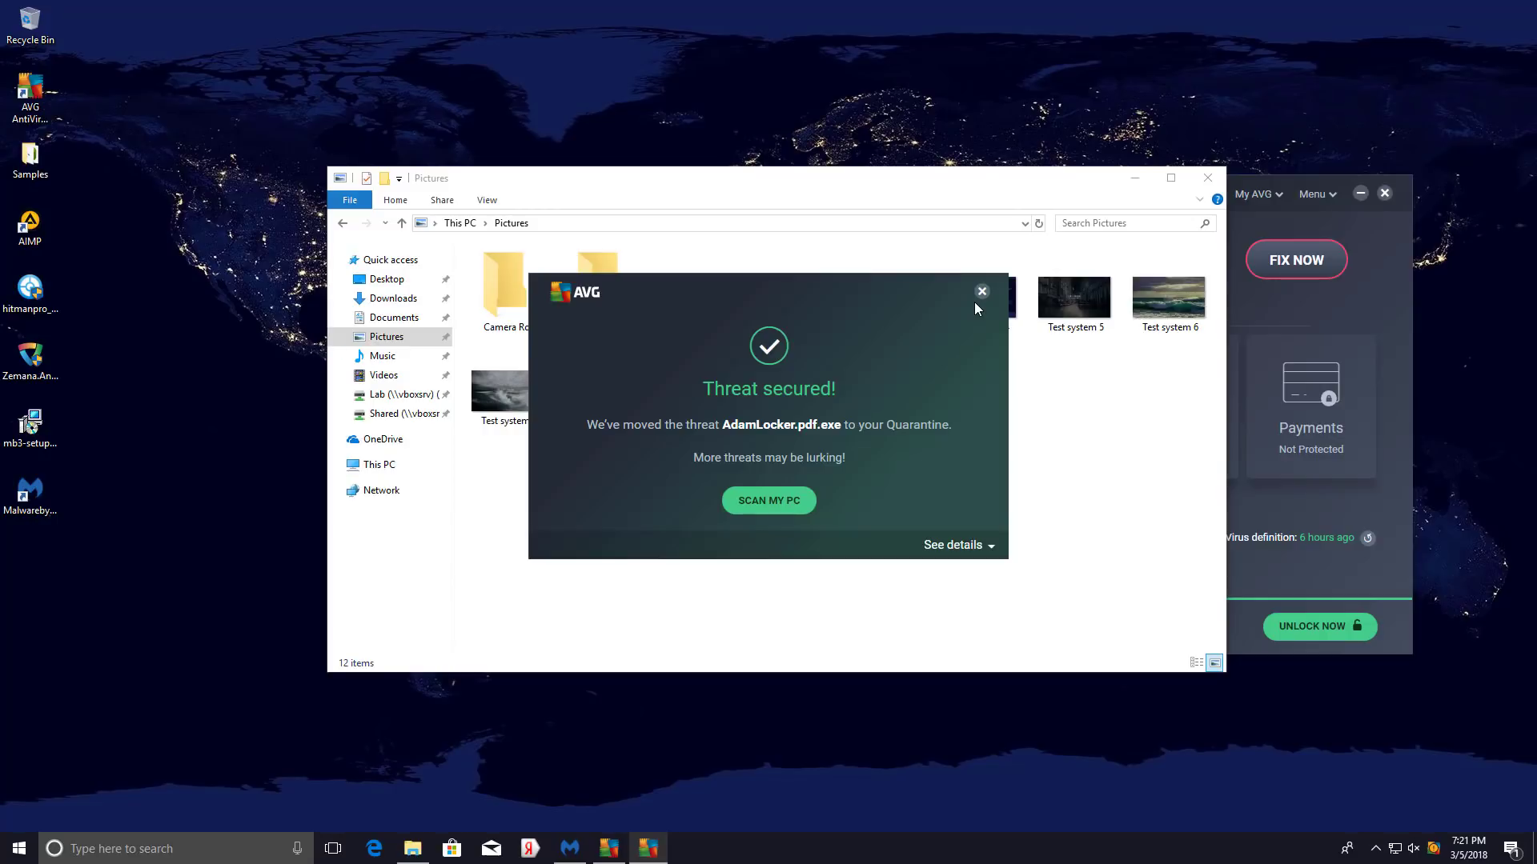
{"action": "left_click", "coordinate": [953, 546]}
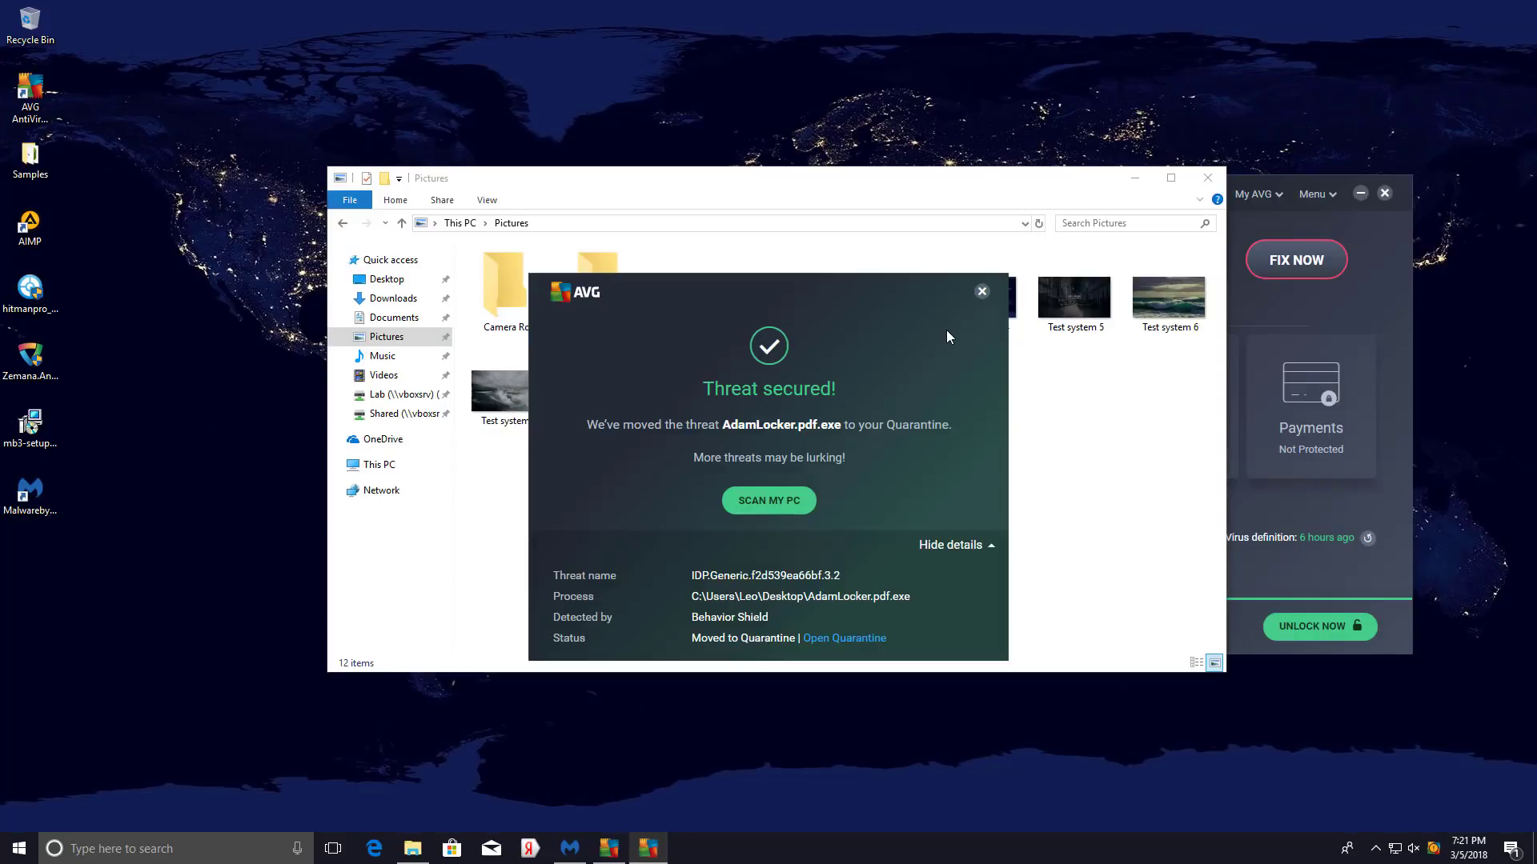
{"action": "left_click", "coordinate": [981, 292]}
Copy WannaCry from Lab (E:) > Ransomware to the desktop, renamed WannaCry.exe.
{"action": "left_click", "coordinate": [401, 394]}
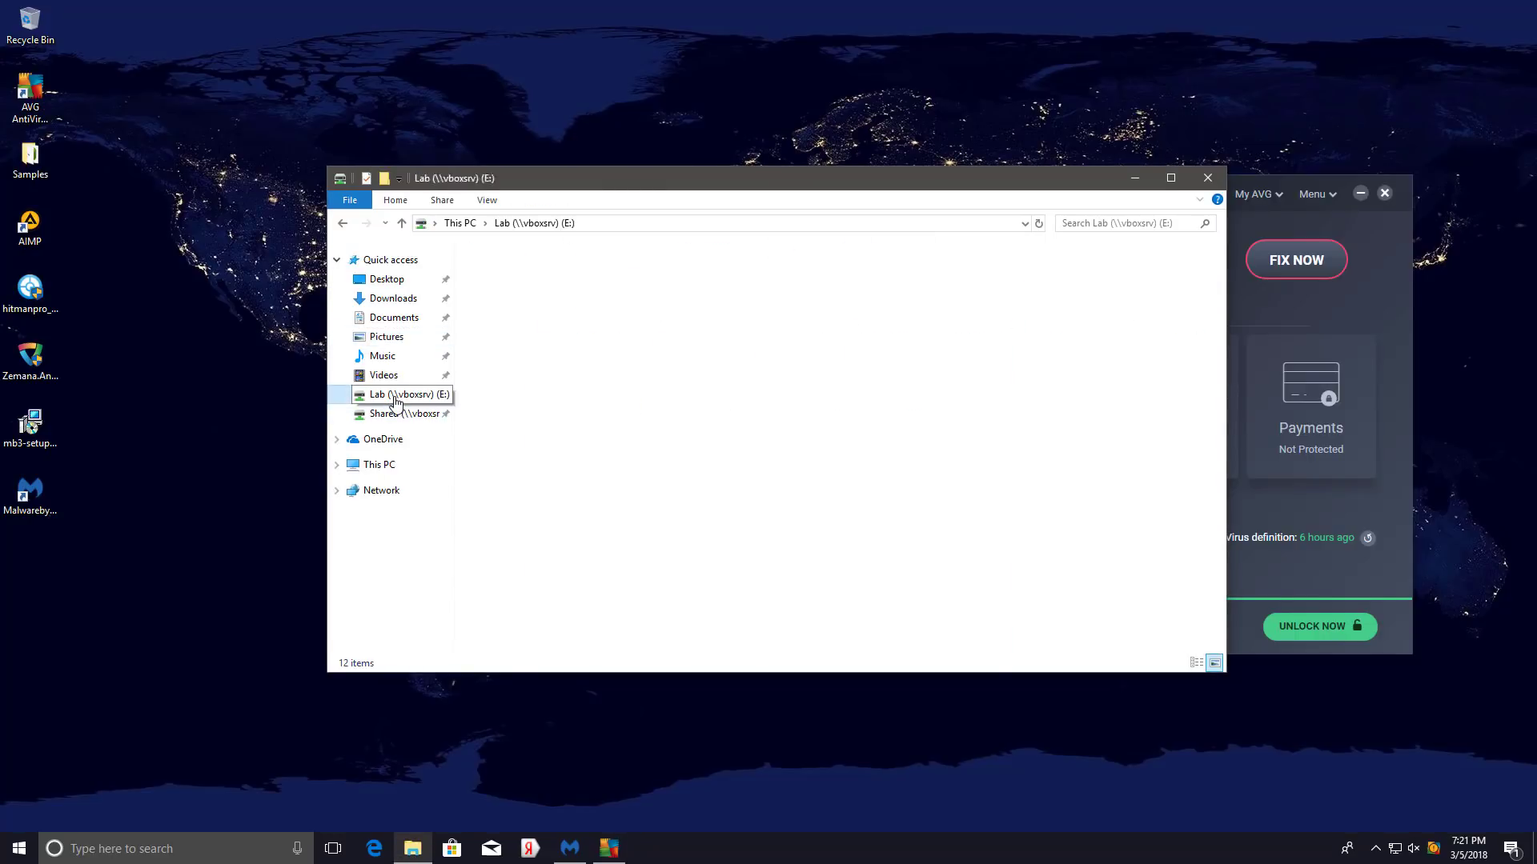
{"action": "double_click", "coordinate": [512, 339]}
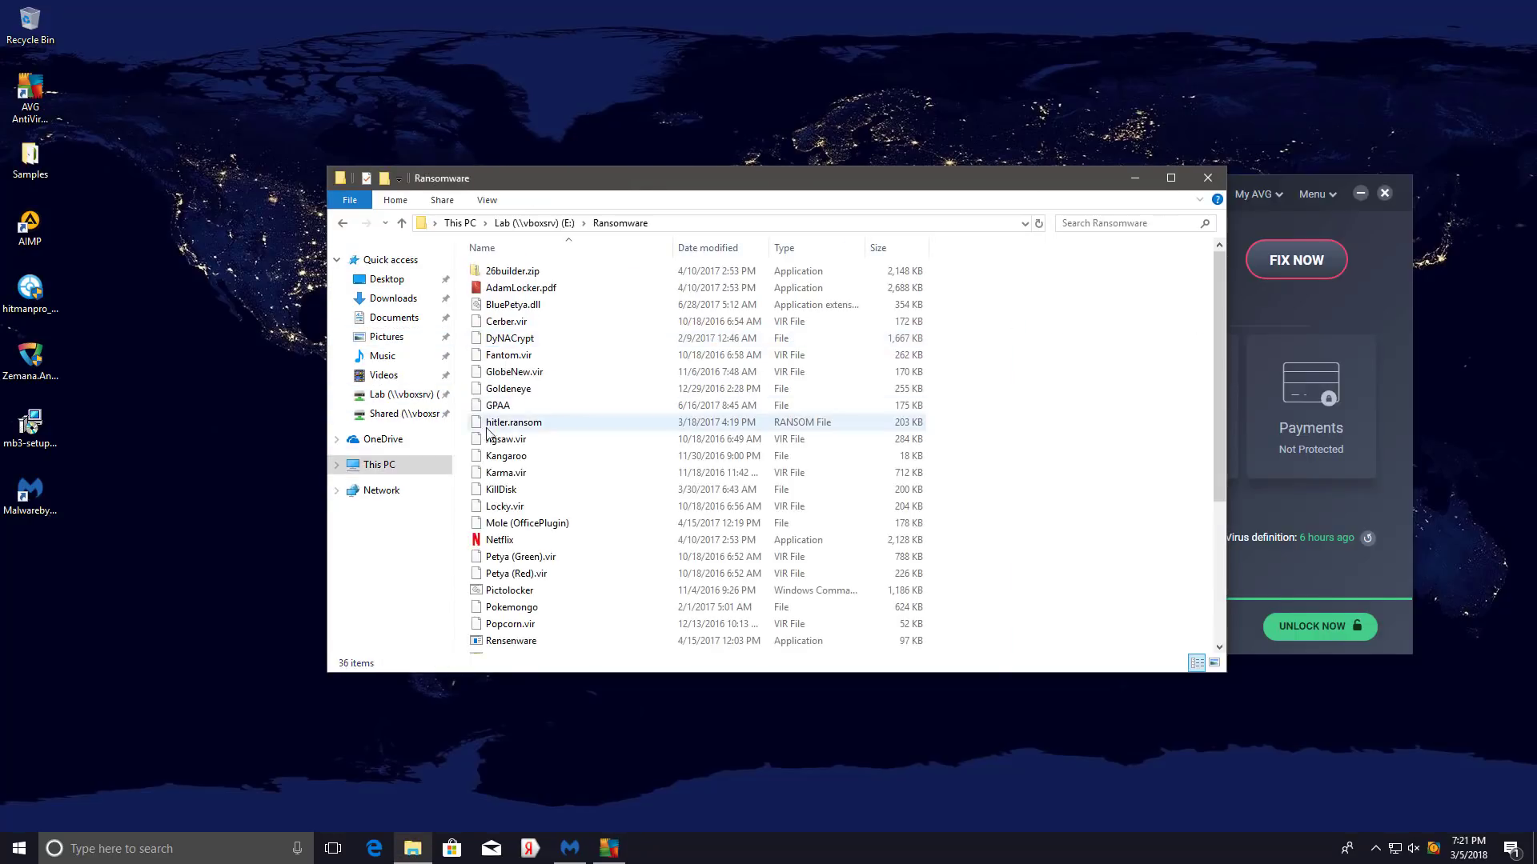
{"action": "scroll", "coordinate": [502, 464], "scroll_direction": "down", "scroll_amount": 4}
{"action": "left_click_drag", "start_coordinate": [508, 644], "coordinate": [42, 614]}
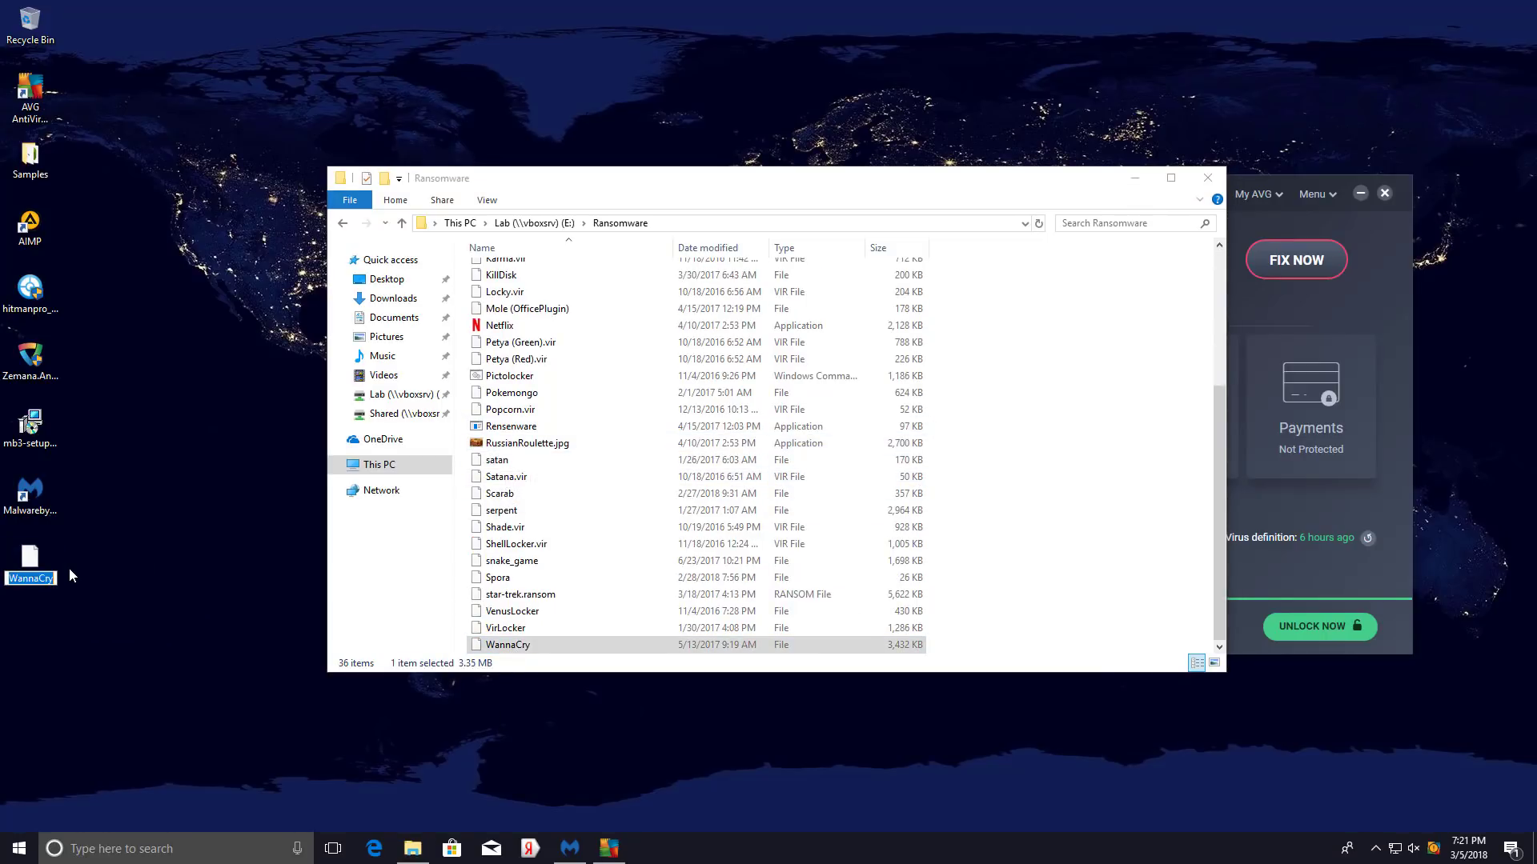
{"action": "type", "text": "WannaCry.exe"}
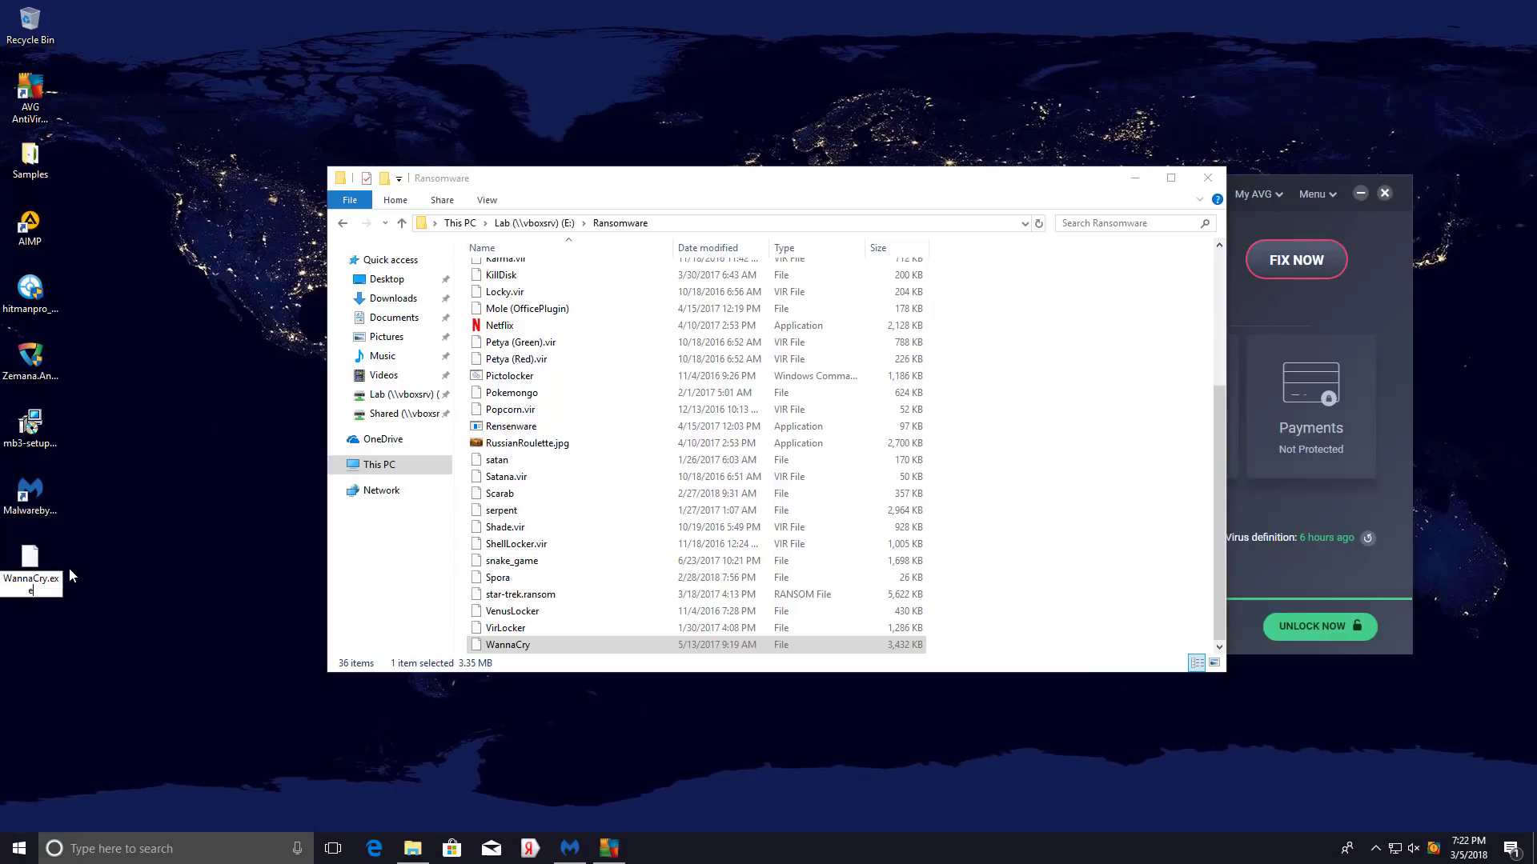
{"action": "key", "text": "Return"}
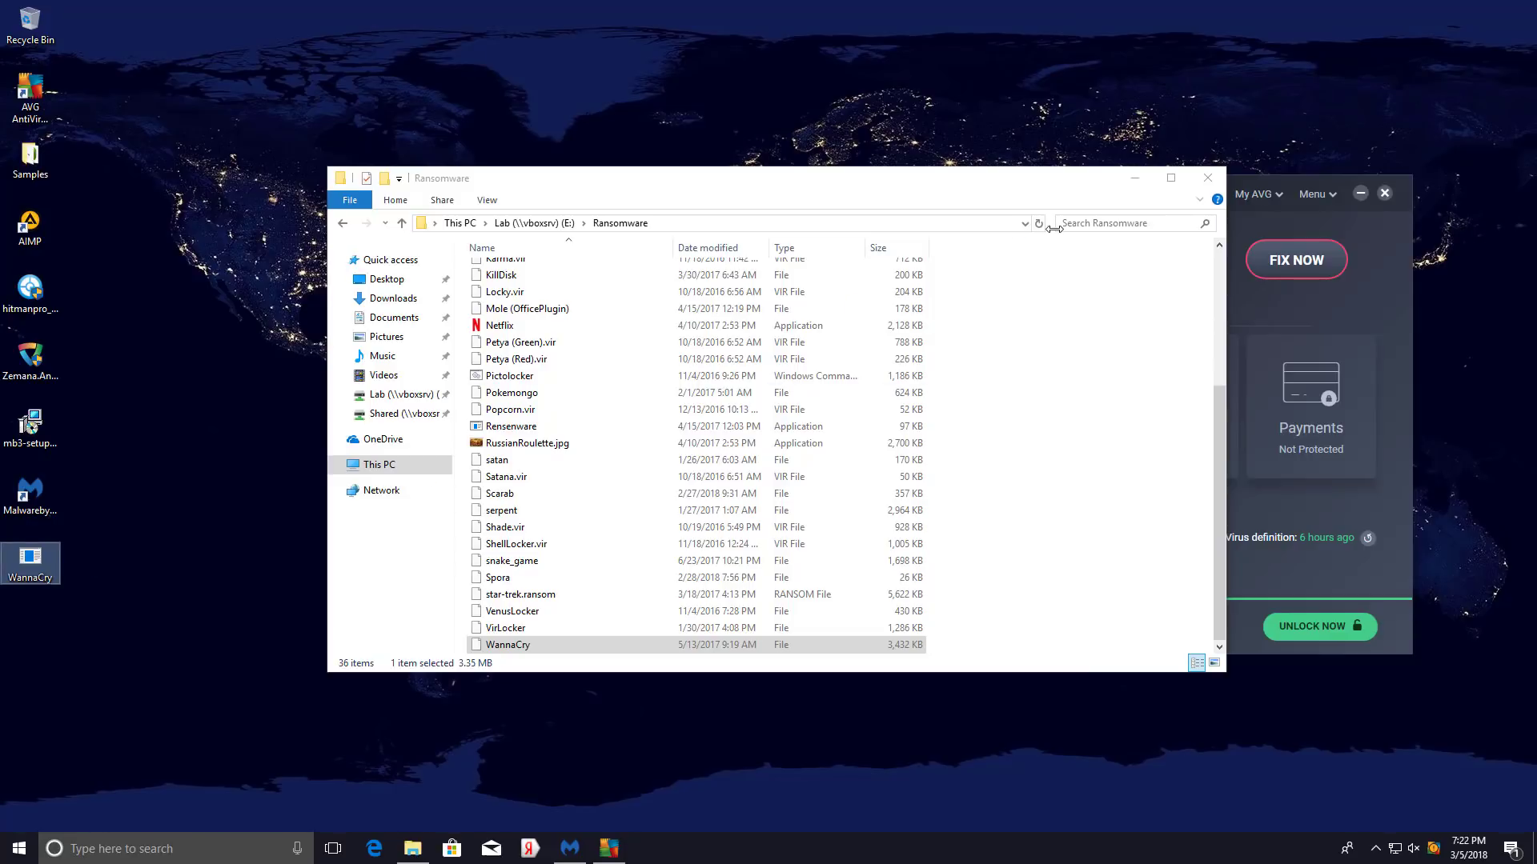
Review AVG's quarantine details for WannaCry.exe and close the threat-secured notice.
{"action": "left_click_drag", "start_coordinate": [1099, 185], "coordinate": [963, 197]}
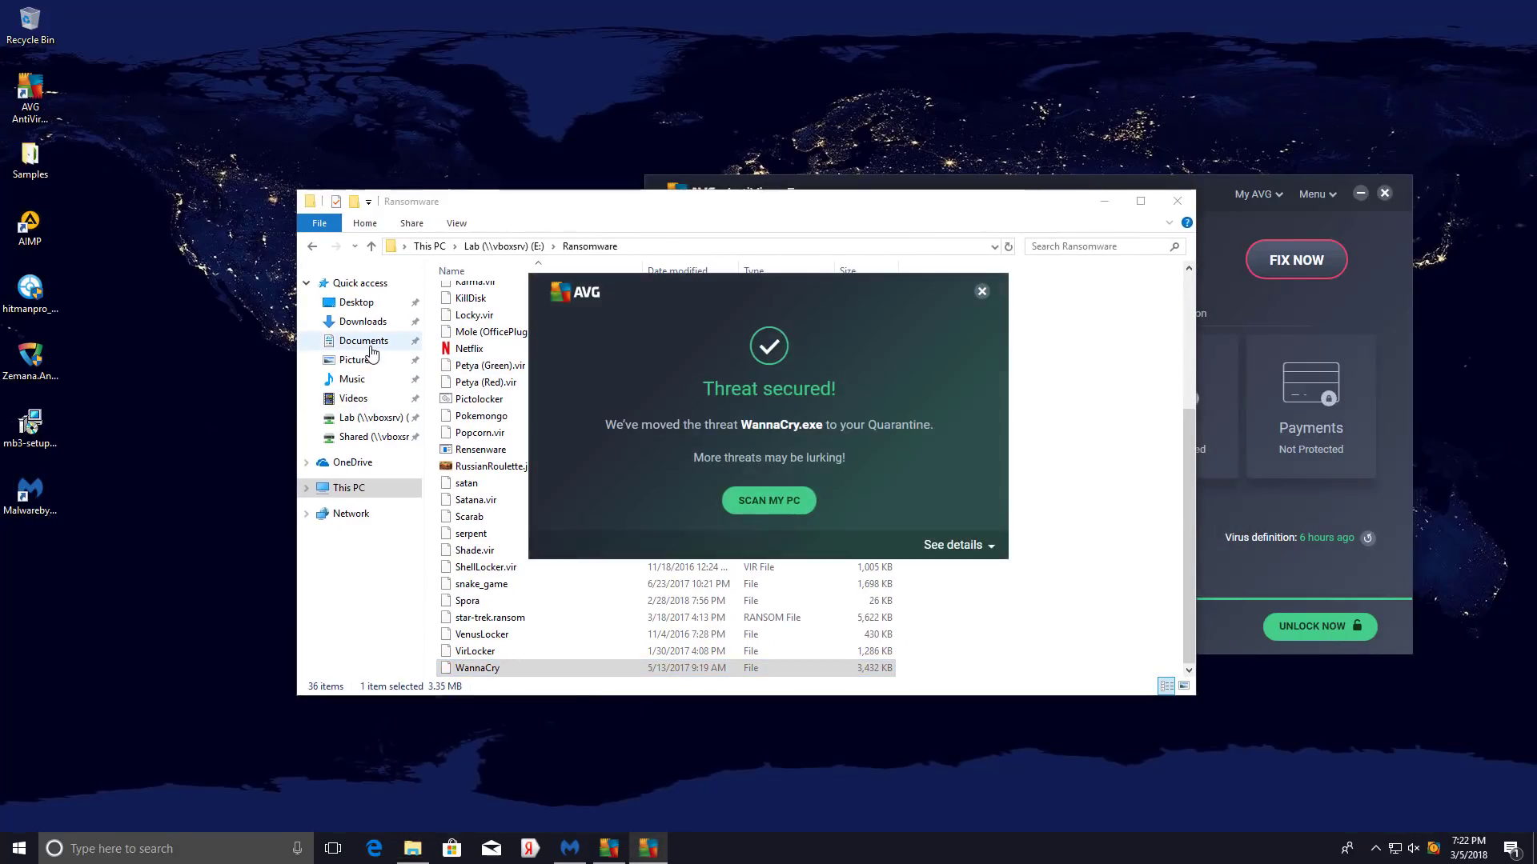
{"action": "left_click", "coordinate": [938, 548]}
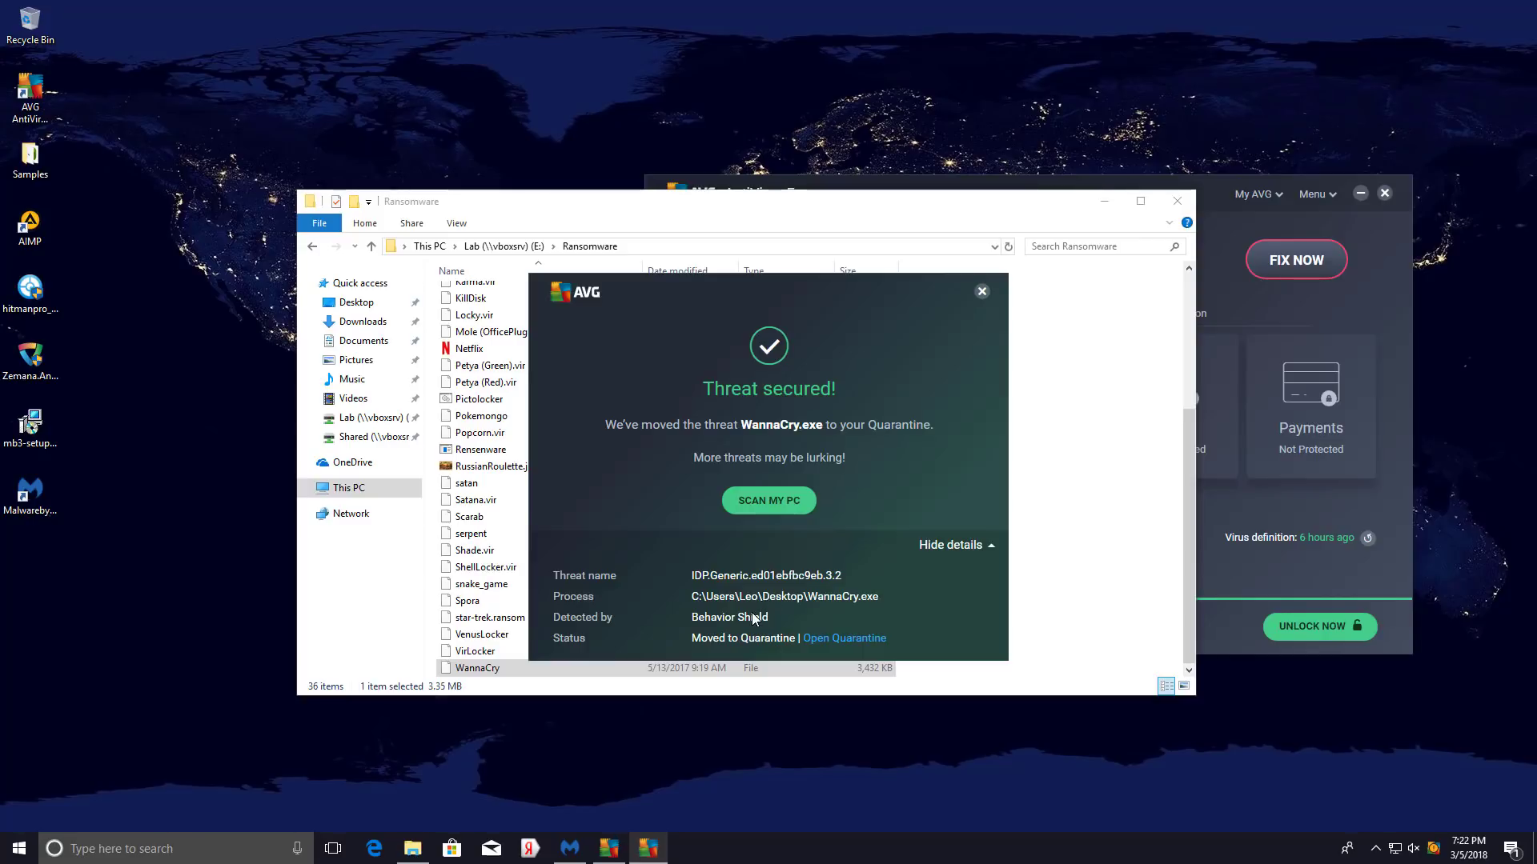
{"action": "left_click", "coordinate": [981, 292]}
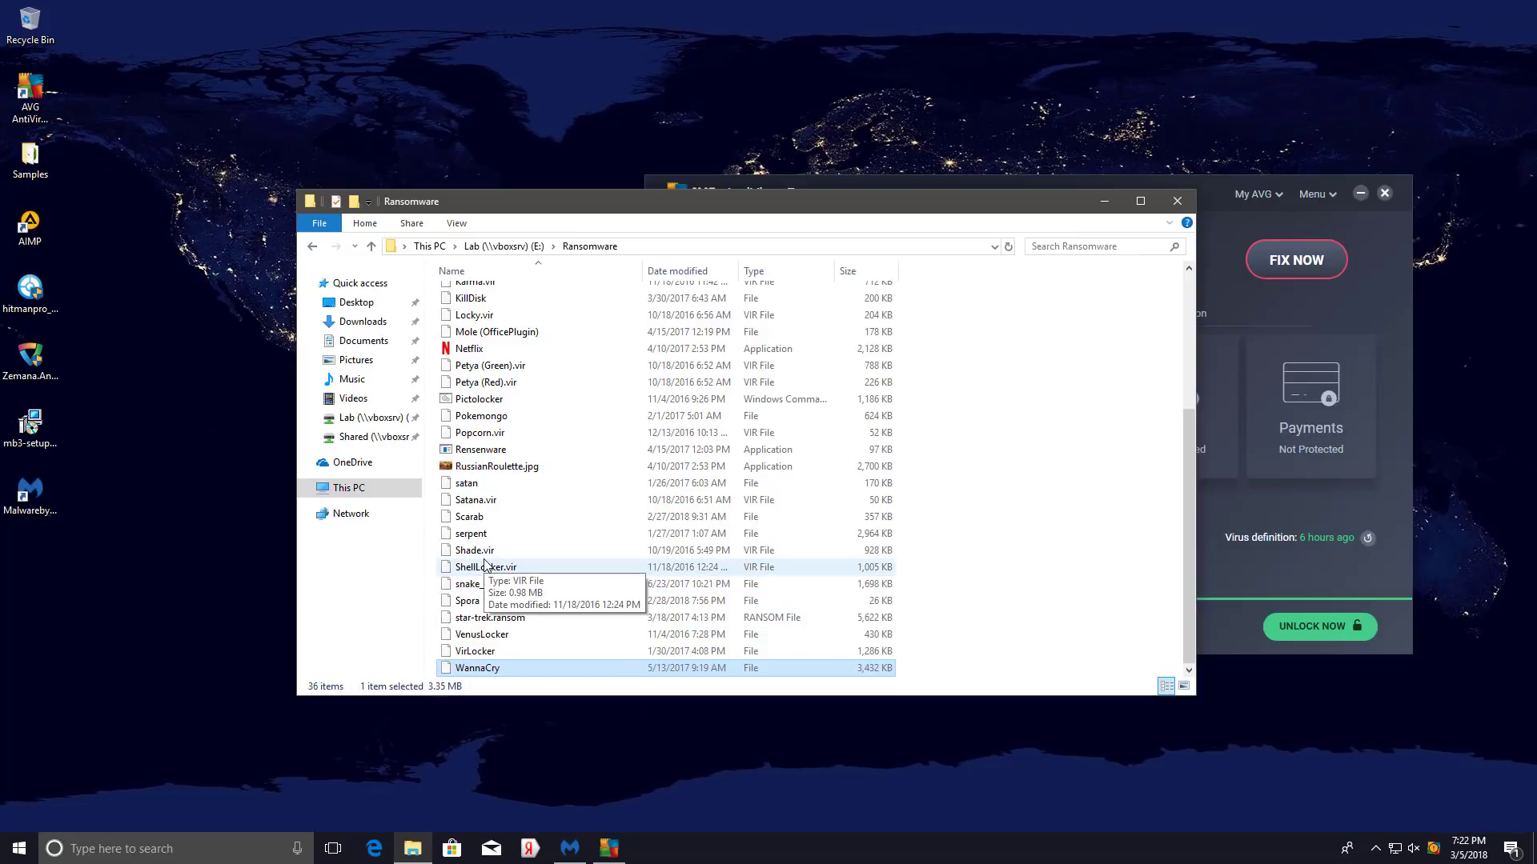
Copy the Scarab and serpent samples together onto the desktop.
{"action": "scroll", "coordinate": [485, 564], "scroll_direction": "up", "scroll_amount": 3}
{"action": "scroll", "coordinate": [485, 564], "scroll_direction": "up", "scroll_amount": 2}
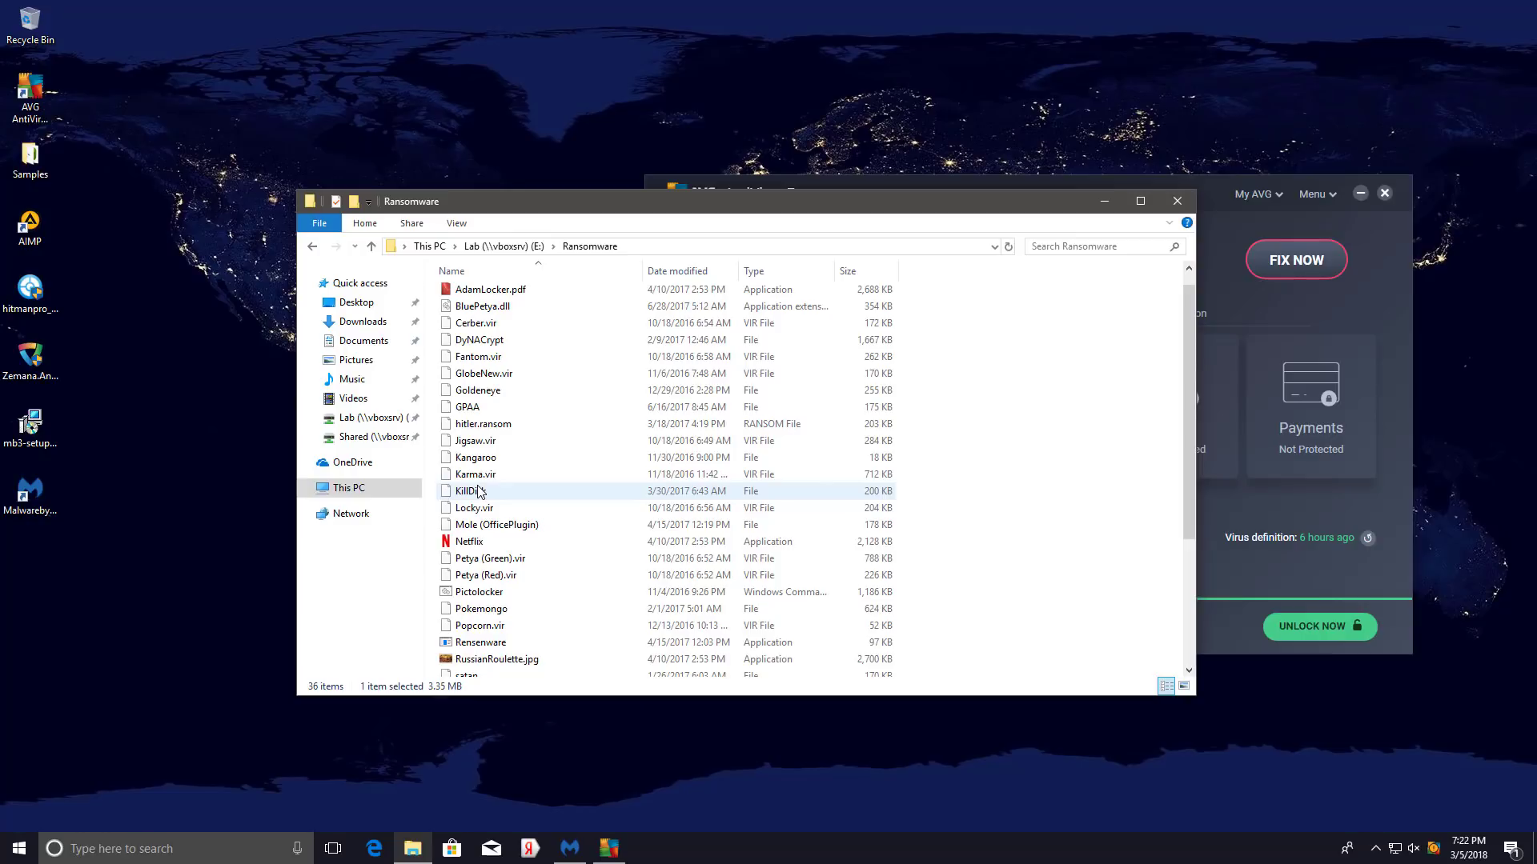
{"action": "scroll", "coordinate": [480, 492], "scroll_direction": "down", "scroll_amount": 4}
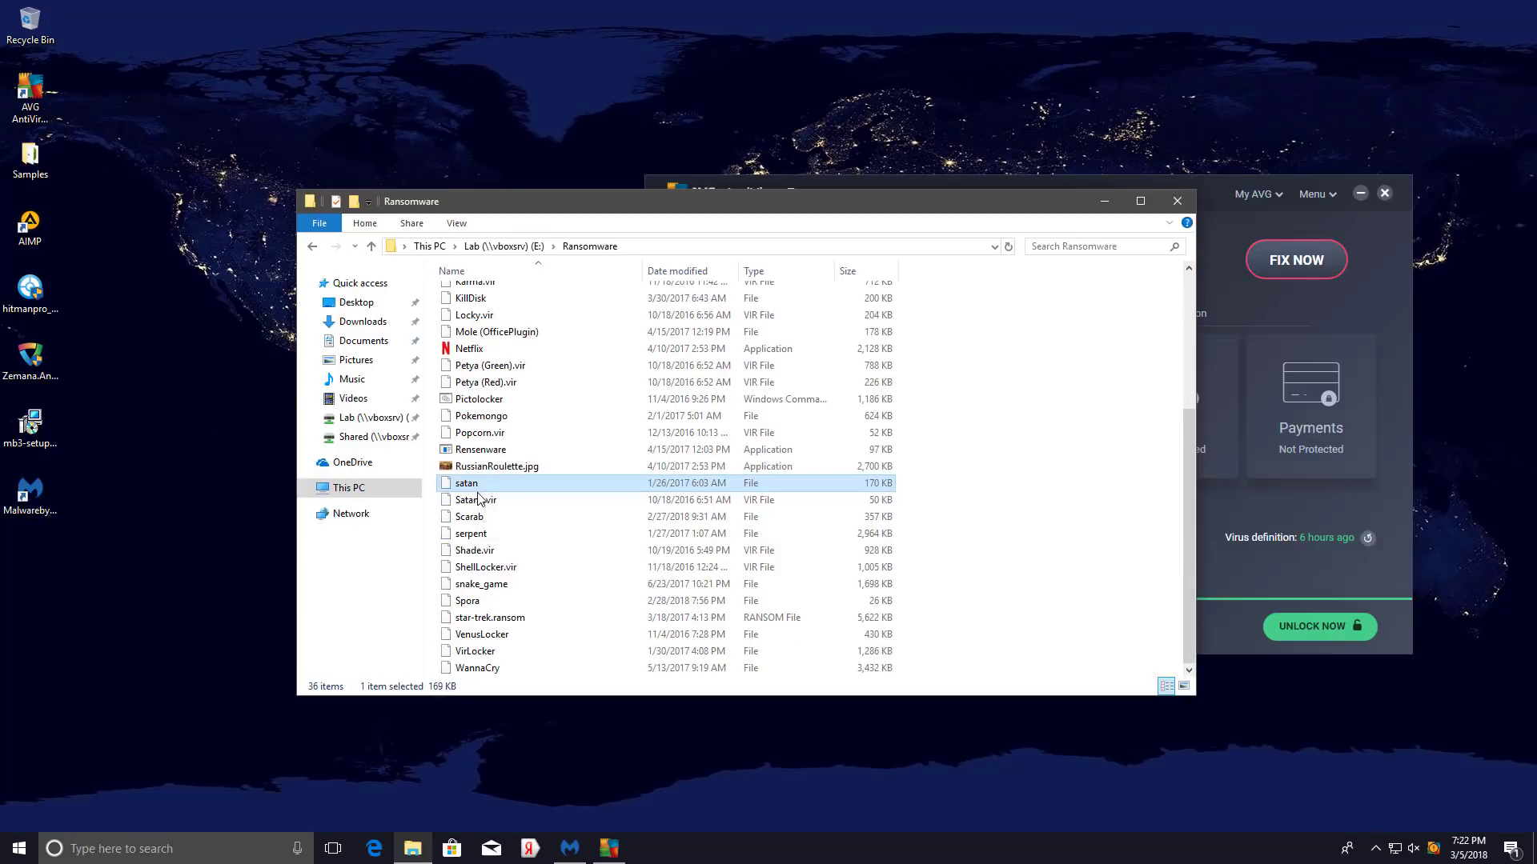
{"action": "left_click", "coordinate": [485, 514]}
{"action": "left_click", "coordinate": [488, 529]}
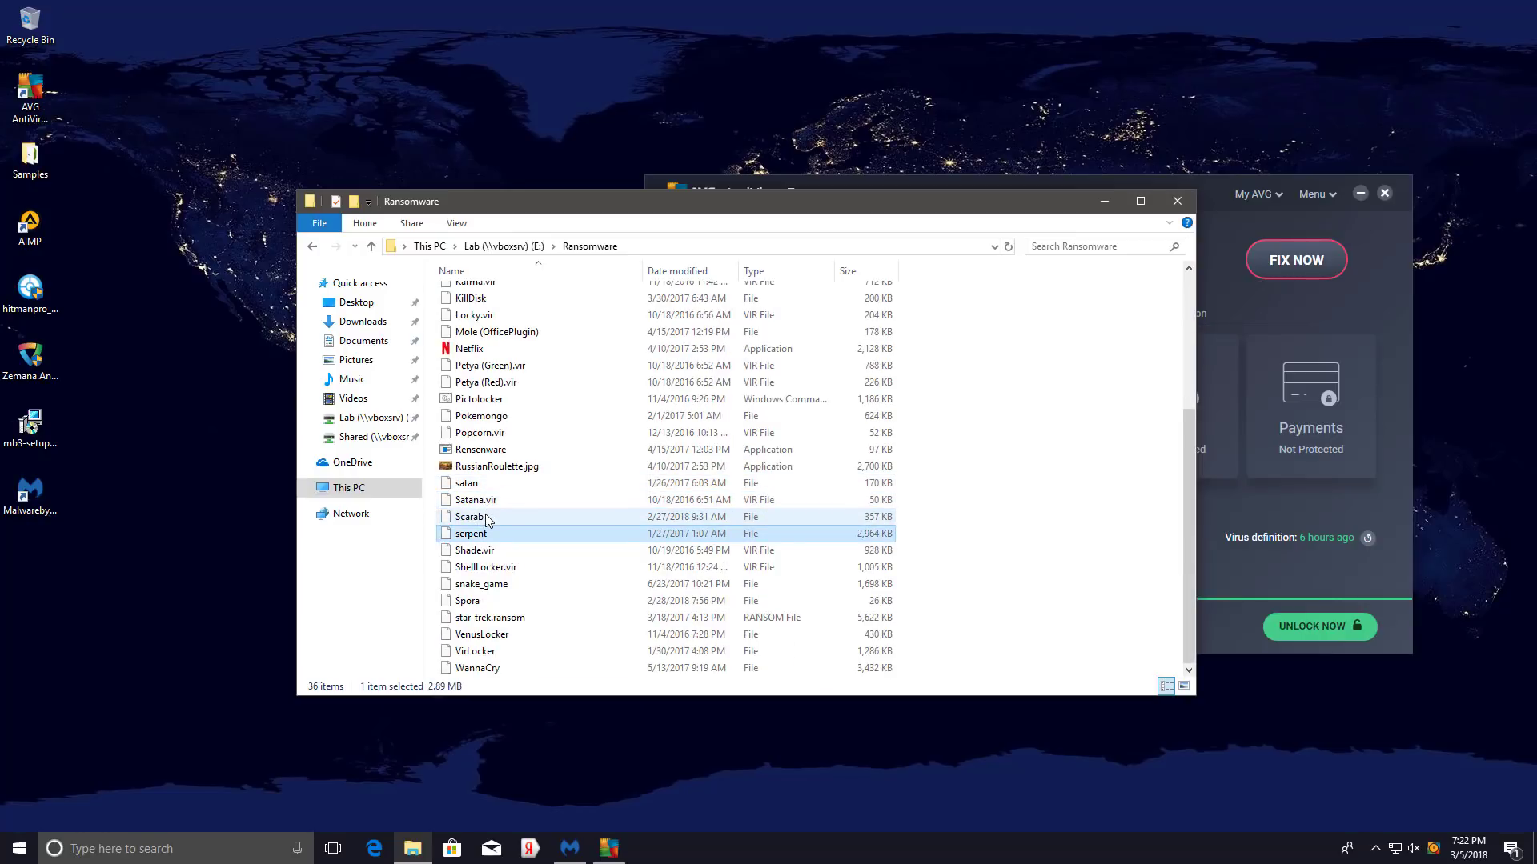
{"action": "left_click_drag", "start_coordinate": [486, 511], "coordinate": [48, 578]}
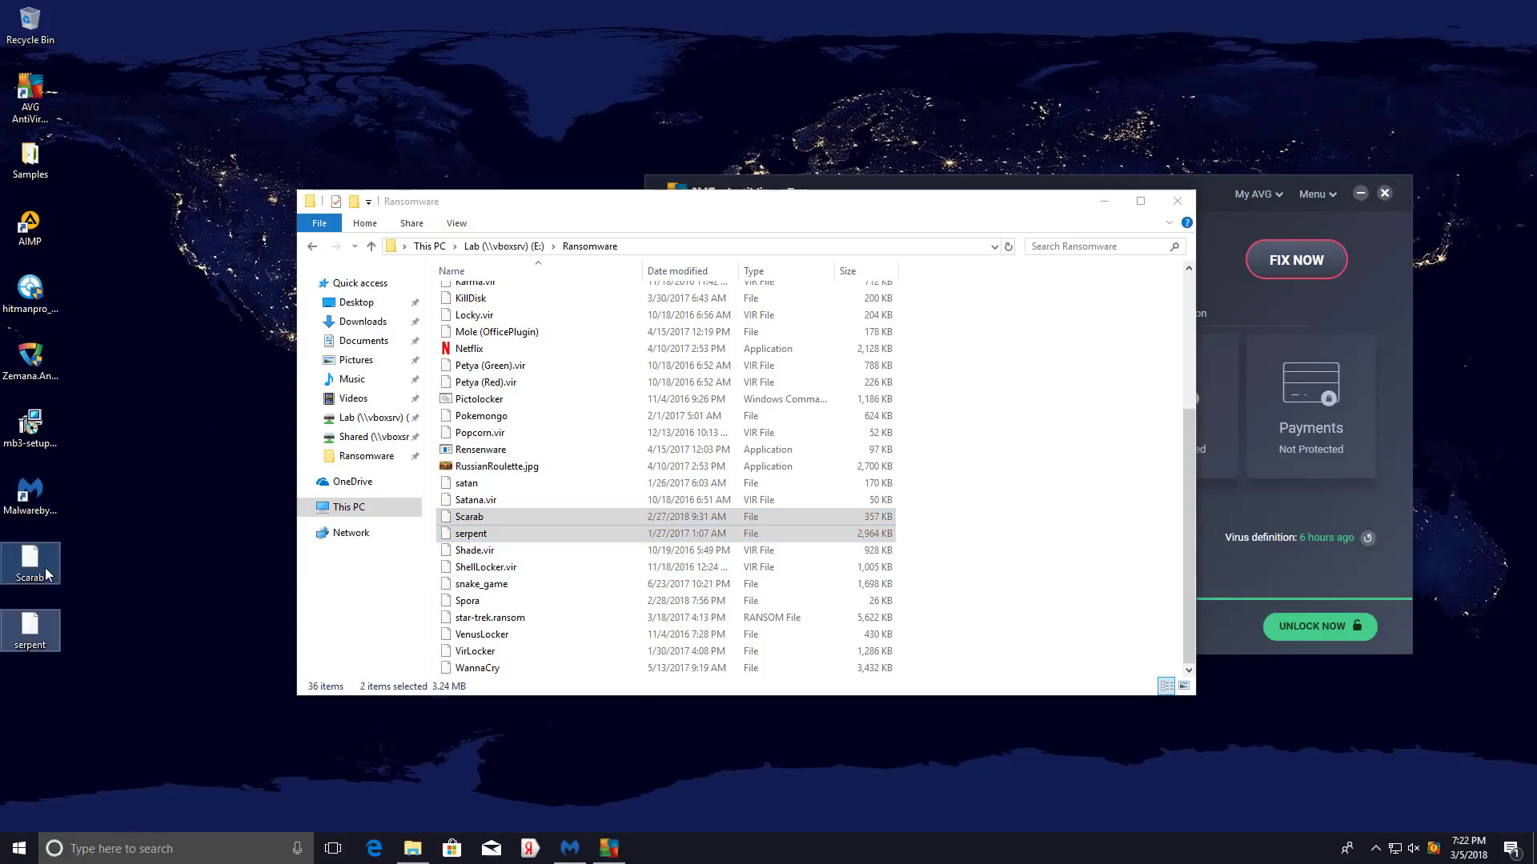
Rename the desktop Scarab copy to Scarab.exe and allow it to run as admin.
{"action": "left_click", "coordinate": [44, 580]}
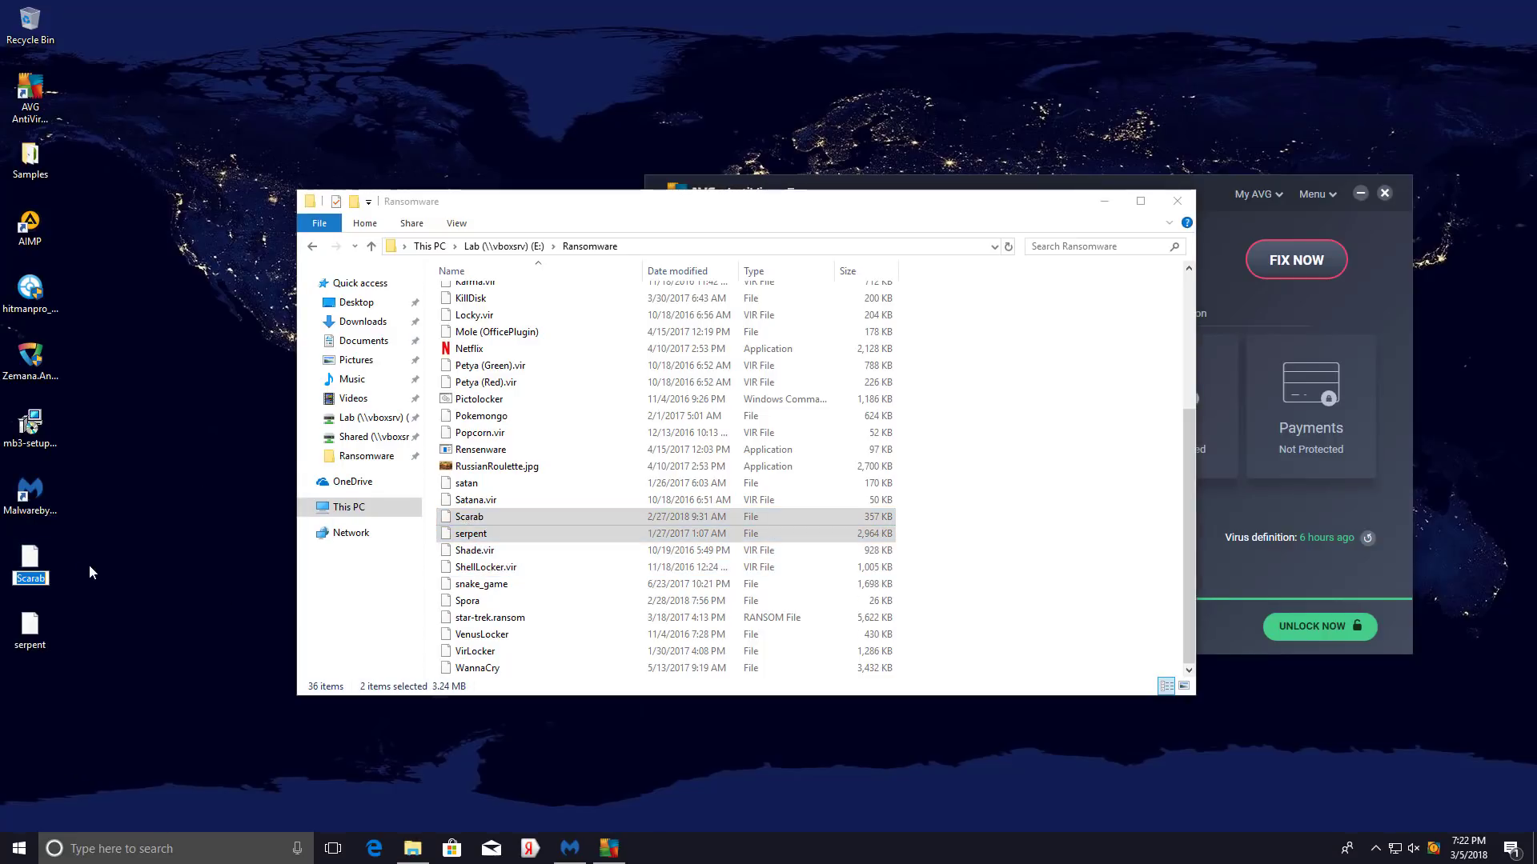
{"action": "key", "text": "End"}
{"action": "type", "text": ".exe"}
{"action": "key", "text": "Return"}
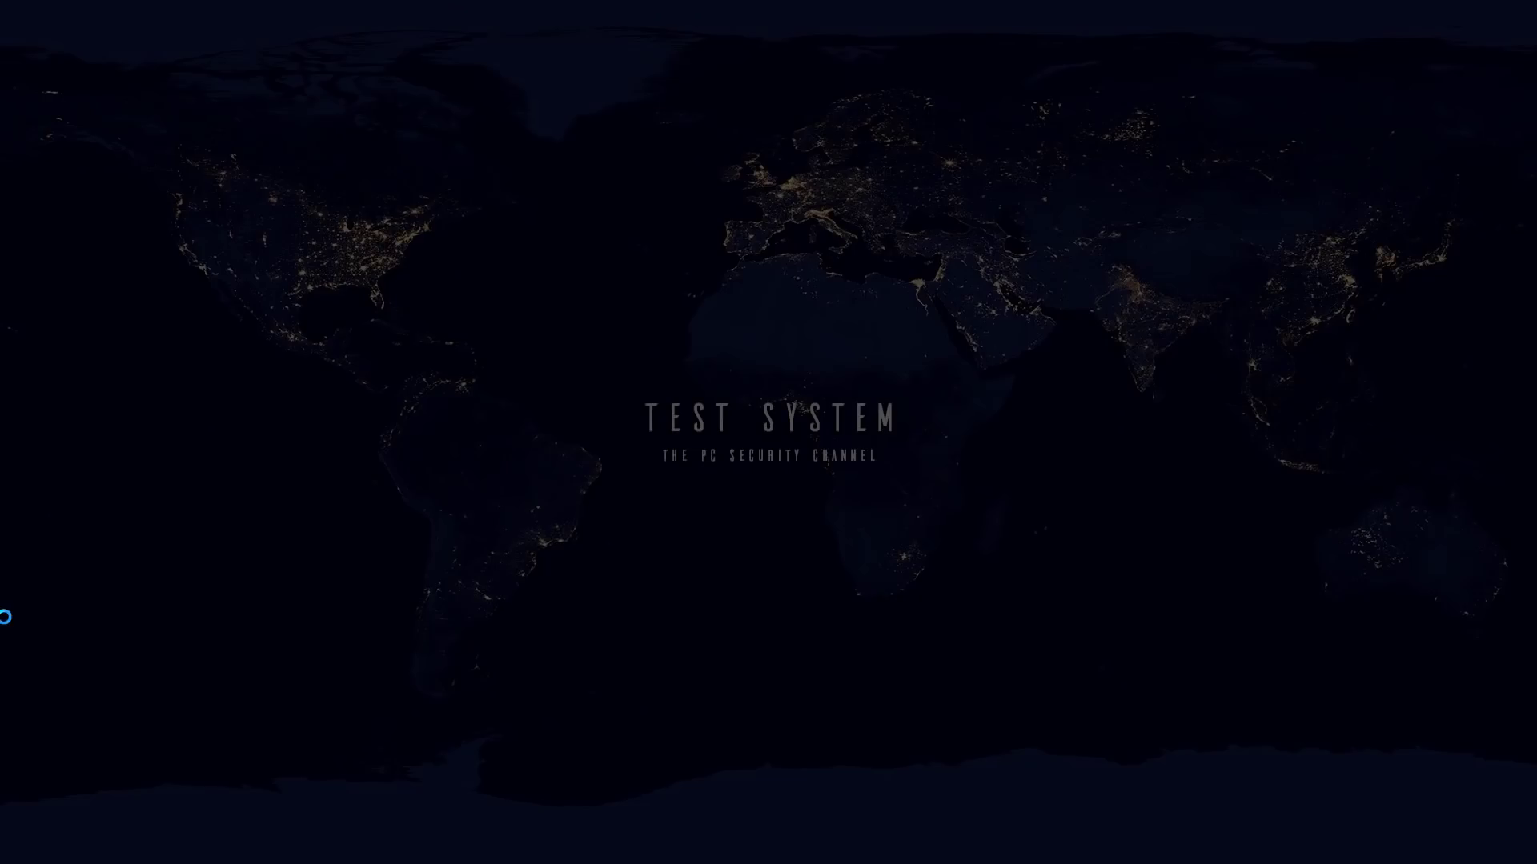
{"action": "left_click", "coordinate": [690, 541]}
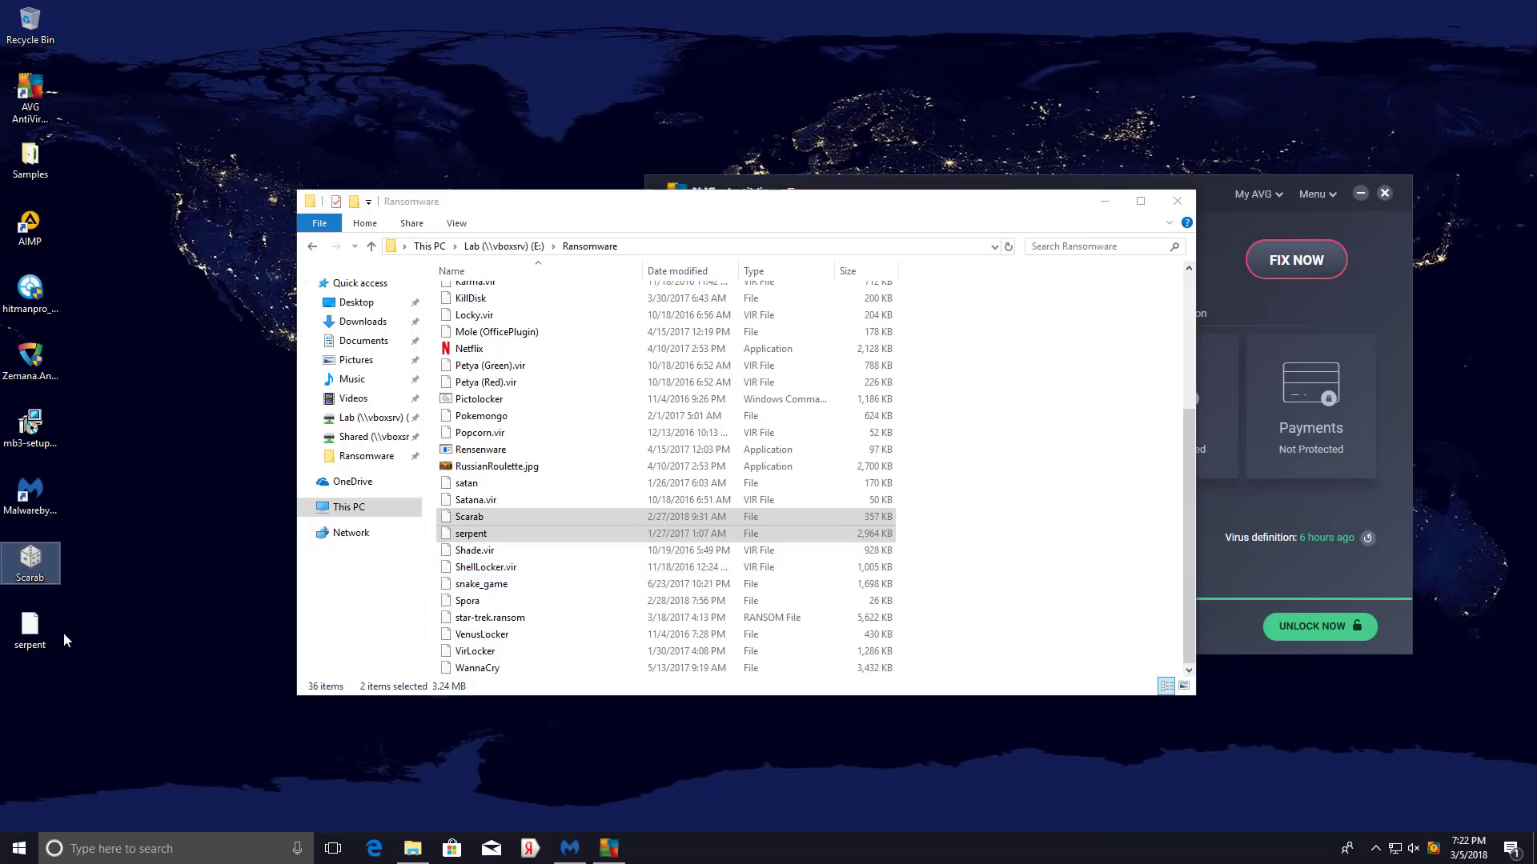
Rename the desktop serpent copy to serpent.exe.
{"action": "left_click", "coordinate": [36, 644]}
{"action": "left_click", "coordinate": [37, 645]}
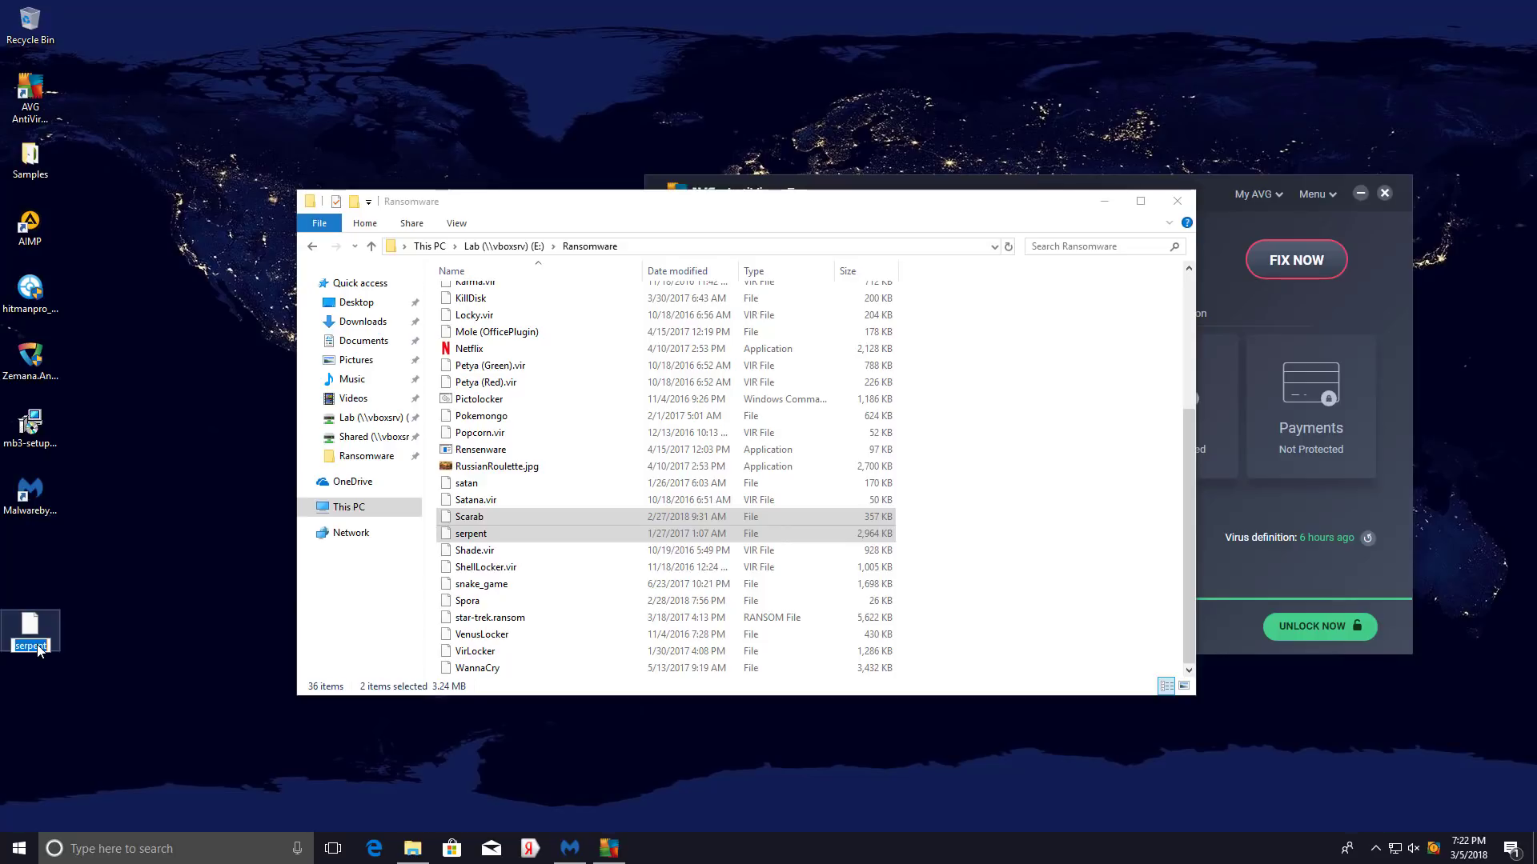
{"action": "type", "text": ".exe"}
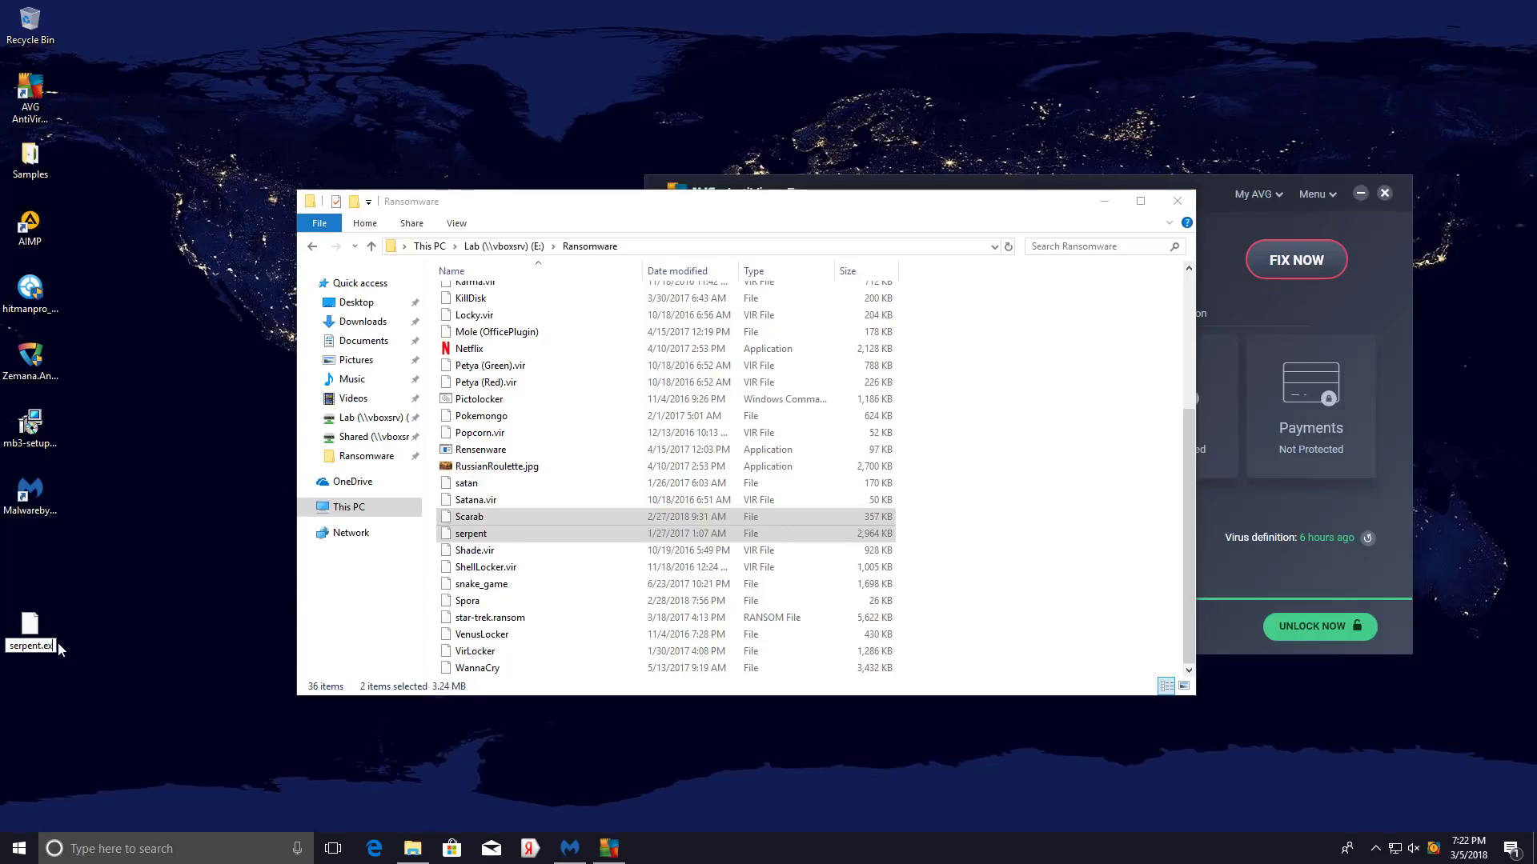
{"action": "key", "text": "Return"}
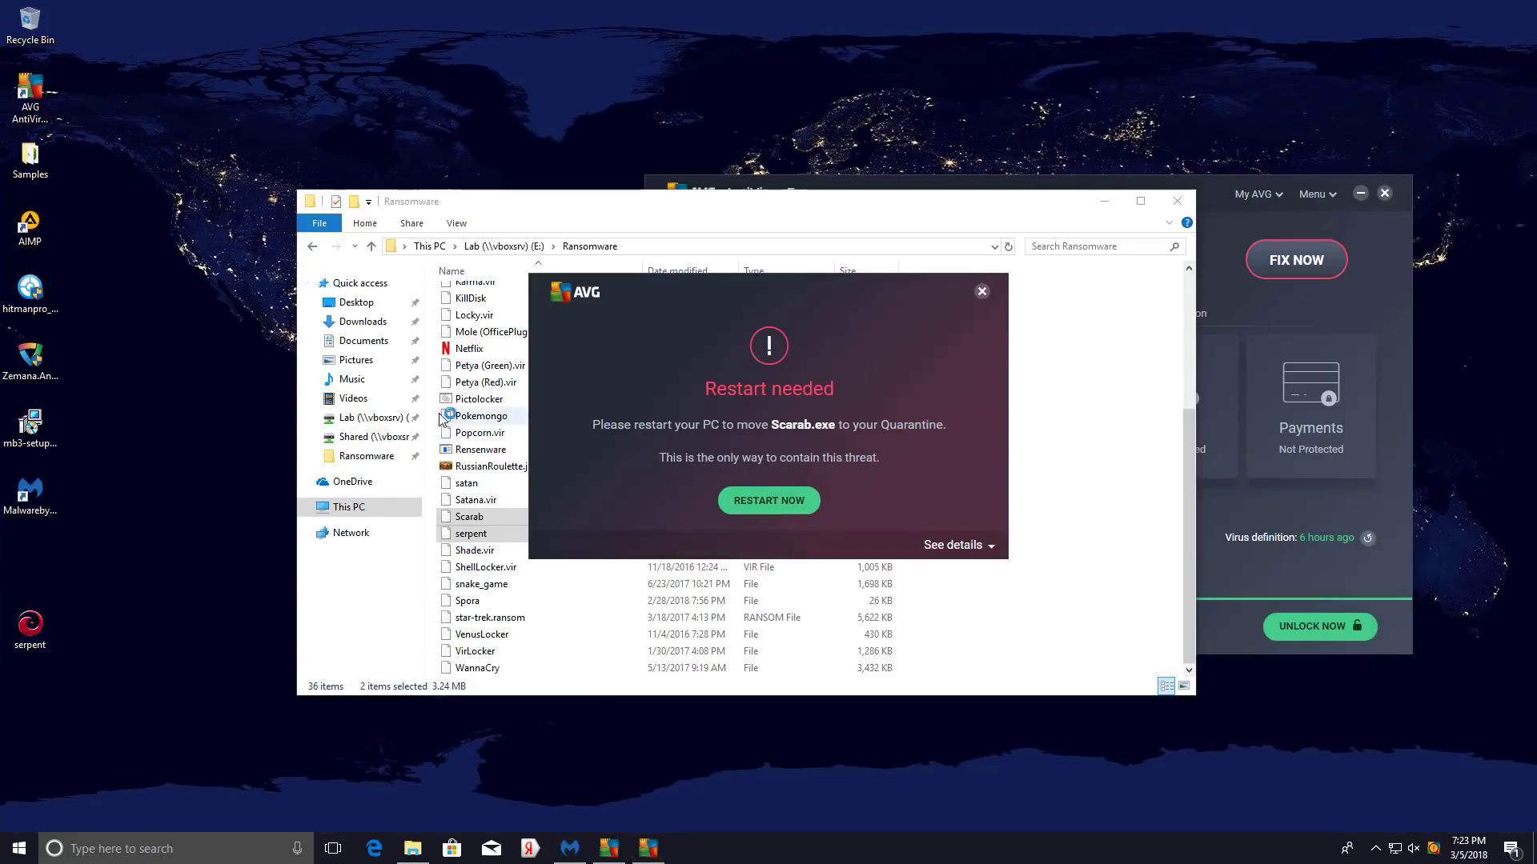
Check Documents and Pictures for encrypted files, then clear all windows to the desktop.
{"action": "left_click", "coordinate": [379, 344]}
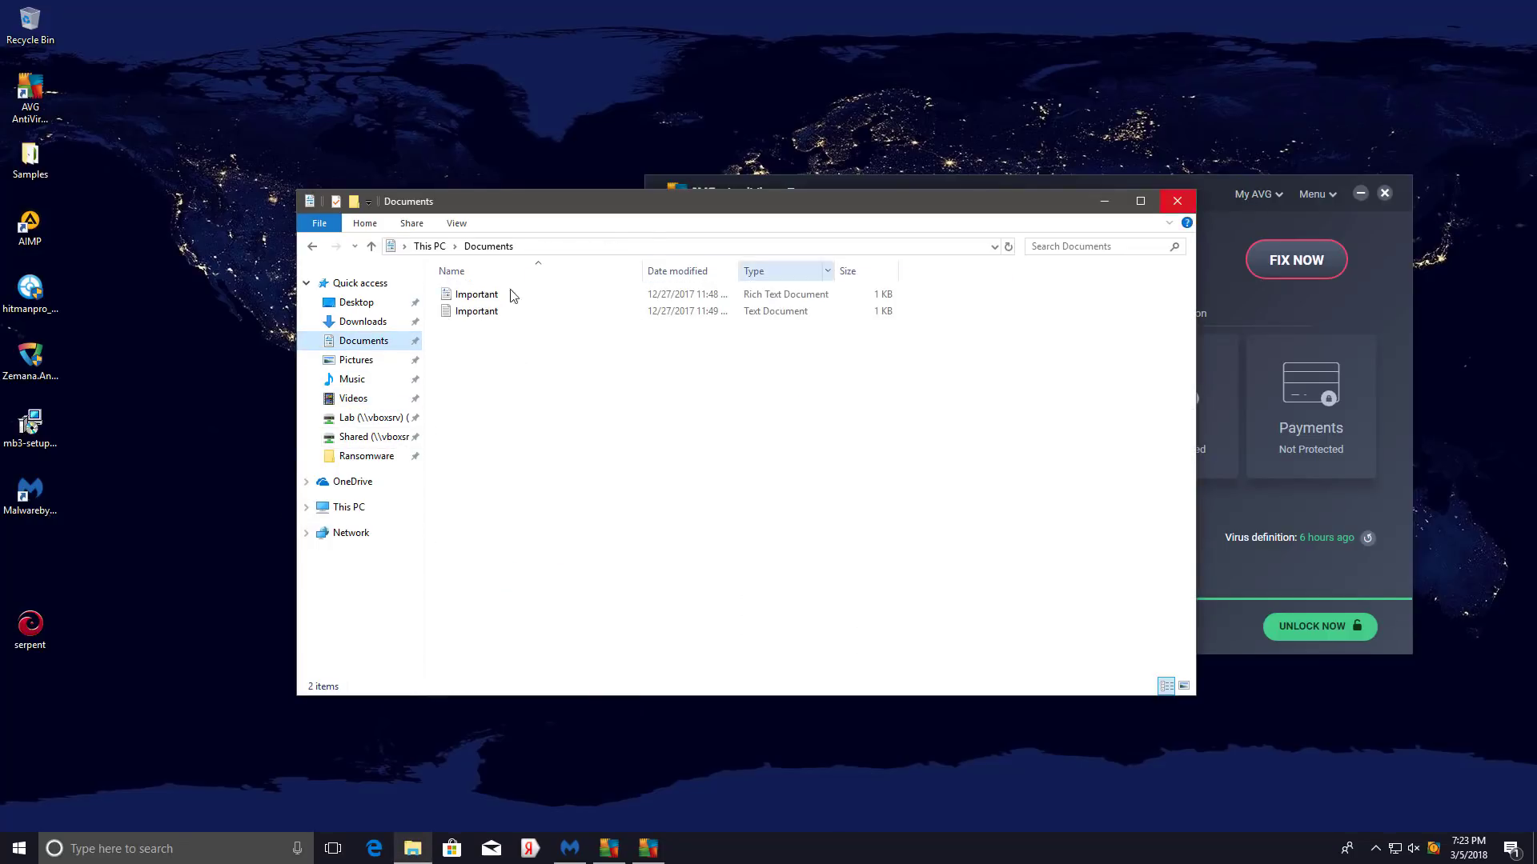
{"action": "left_click", "coordinate": [356, 360]}
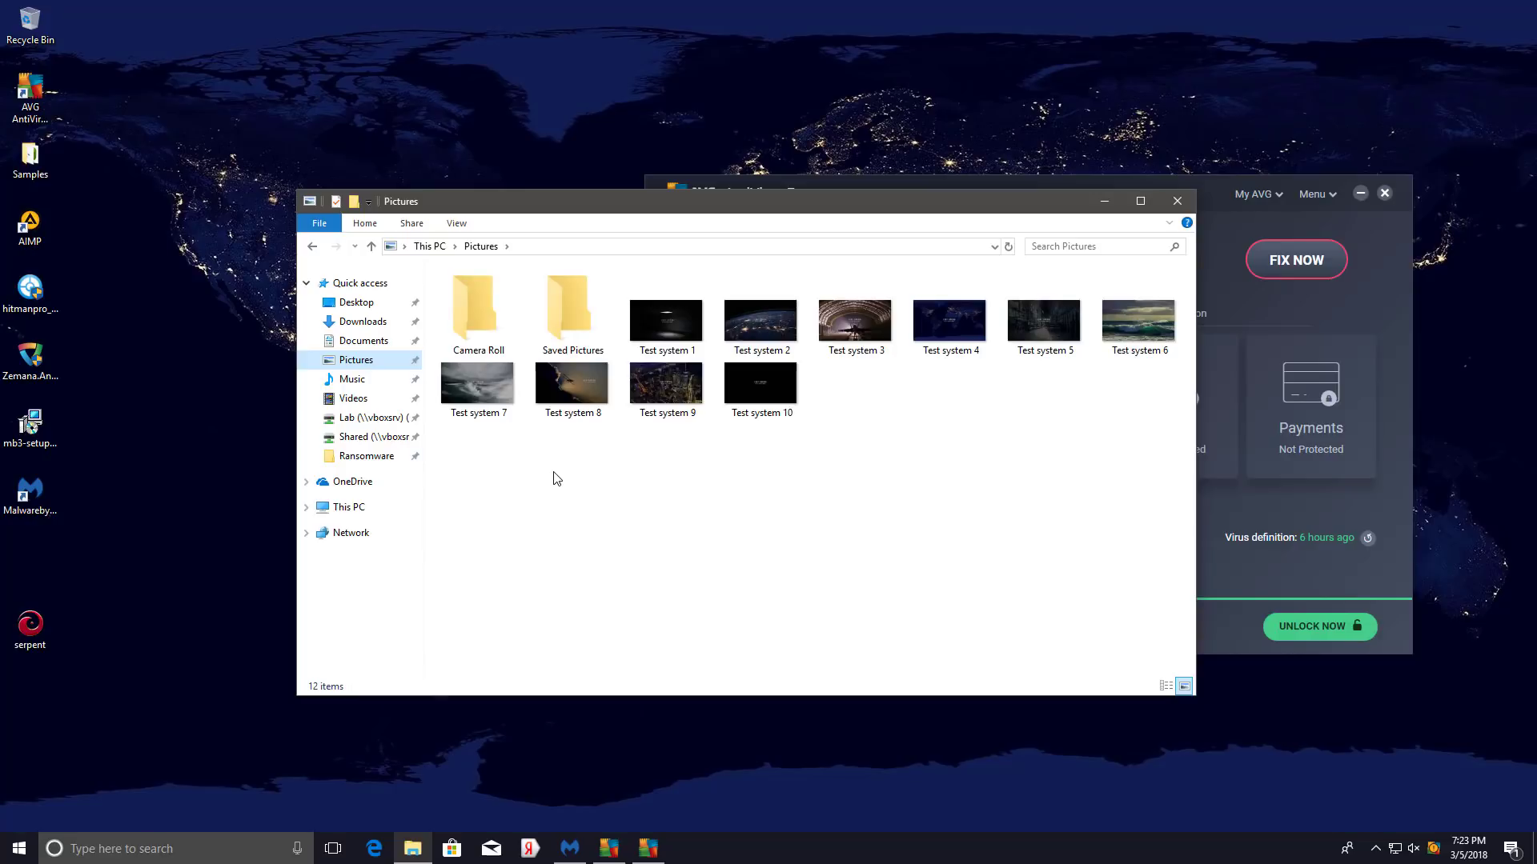
{"action": "key", "text": "super+d"}
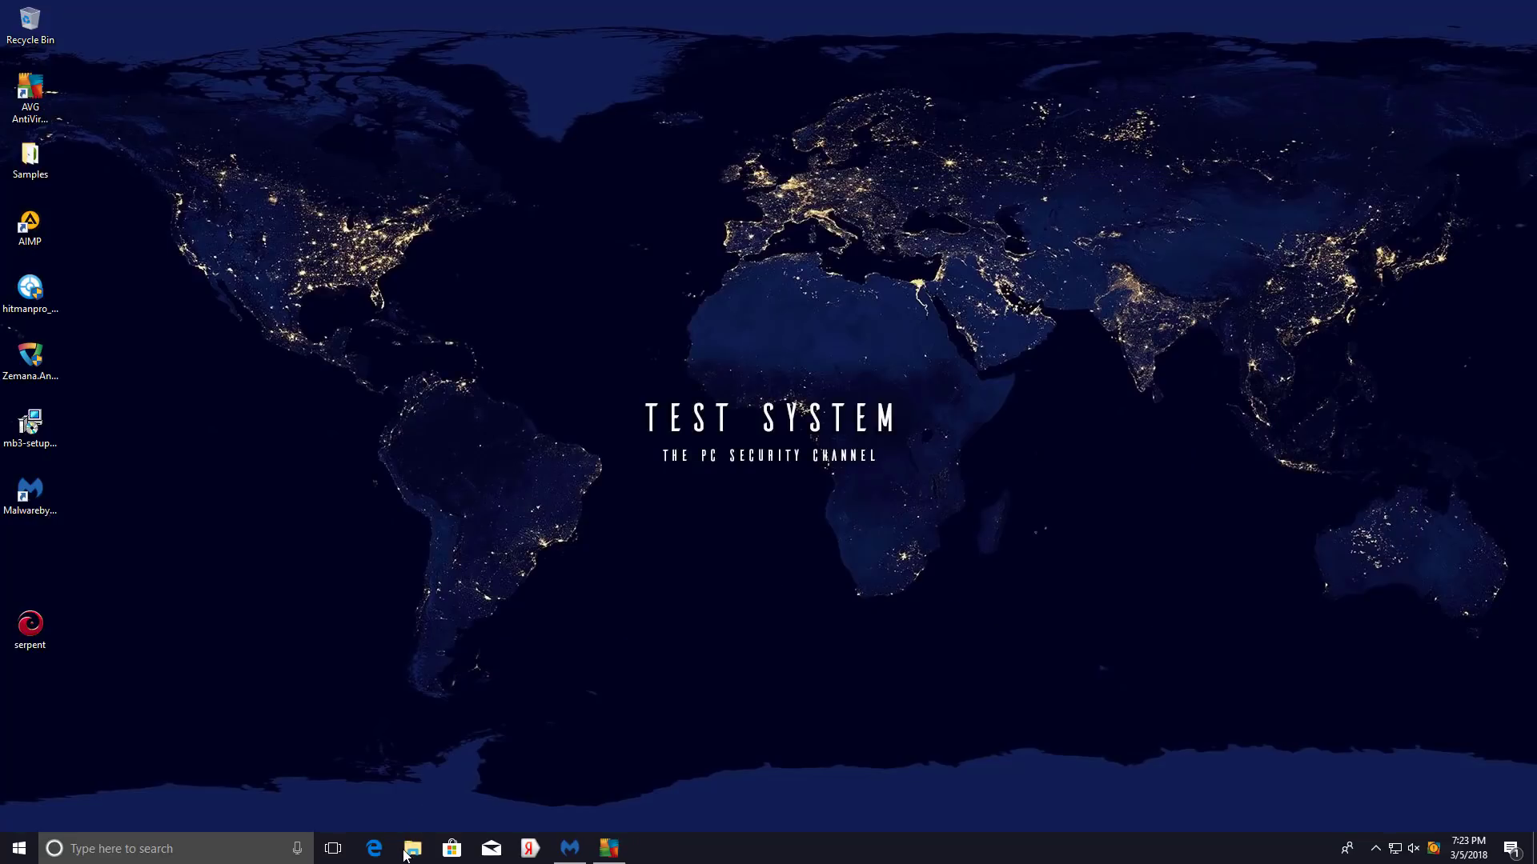
Reopen File Explorer, browse to Lab (E:) > Ransomware, and select the Spora sample.
{"action": "left_click", "coordinate": [405, 855]}
{"action": "left_click", "coordinate": [355, 349]}
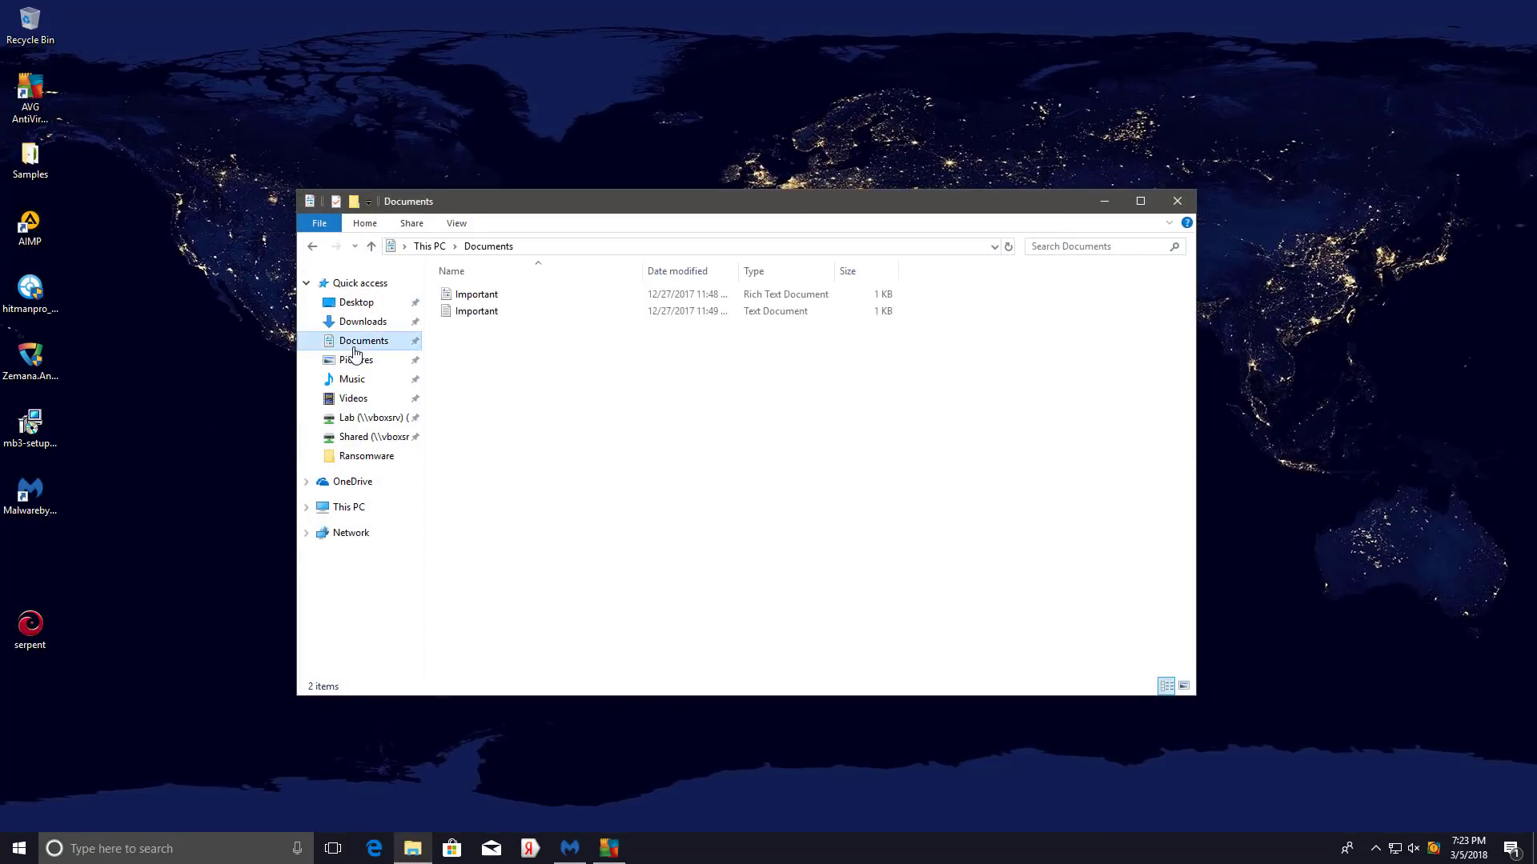
{"action": "left_click", "coordinate": [355, 360]}
{"action": "left_click", "coordinate": [357, 342]}
{"action": "left_click", "coordinate": [366, 422]}
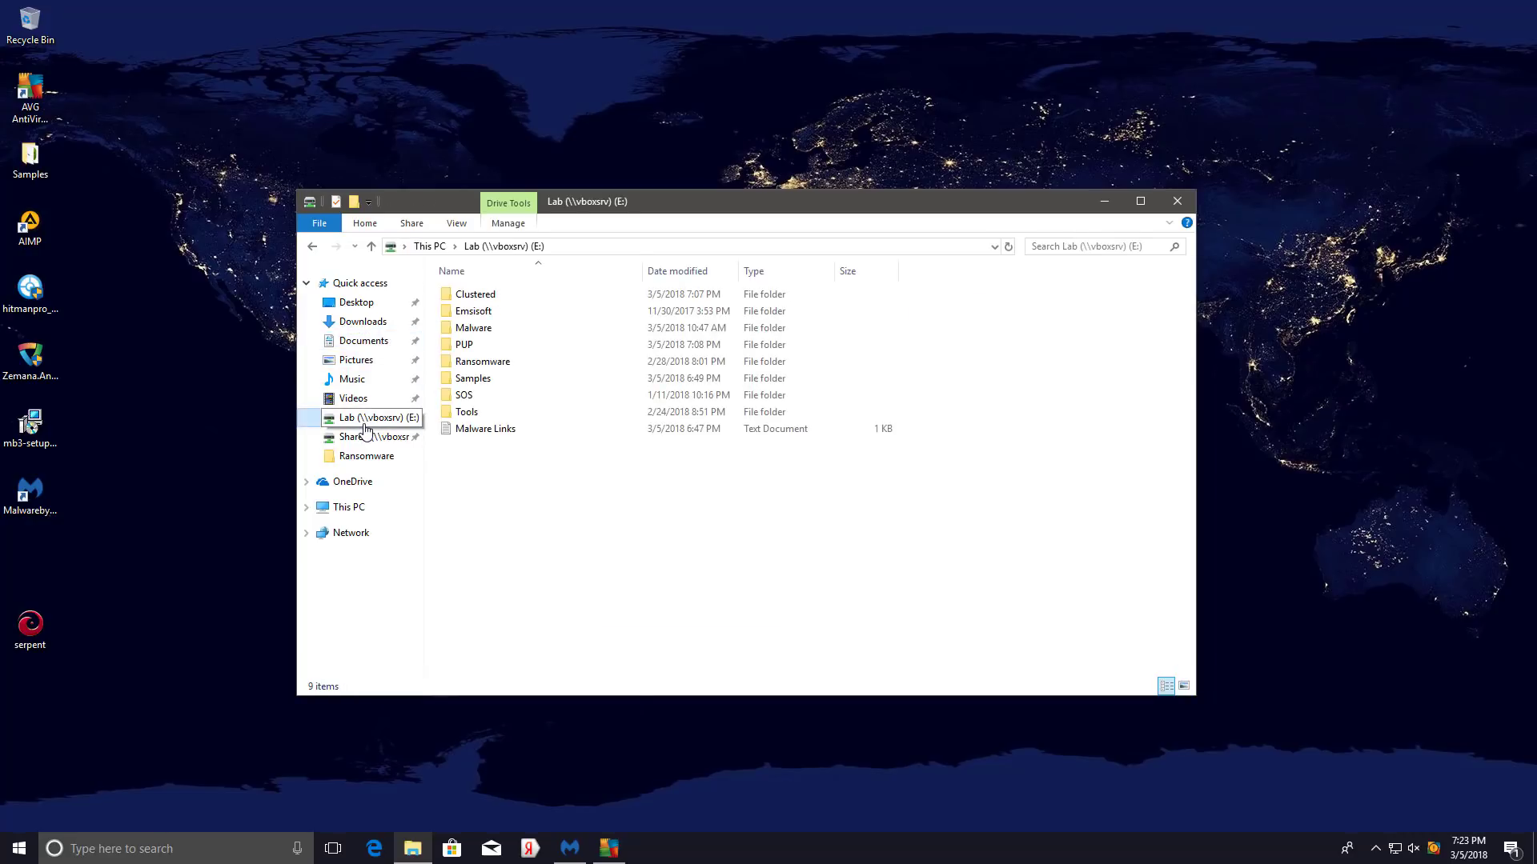
{"action": "double_click", "coordinate": [483, 362]}
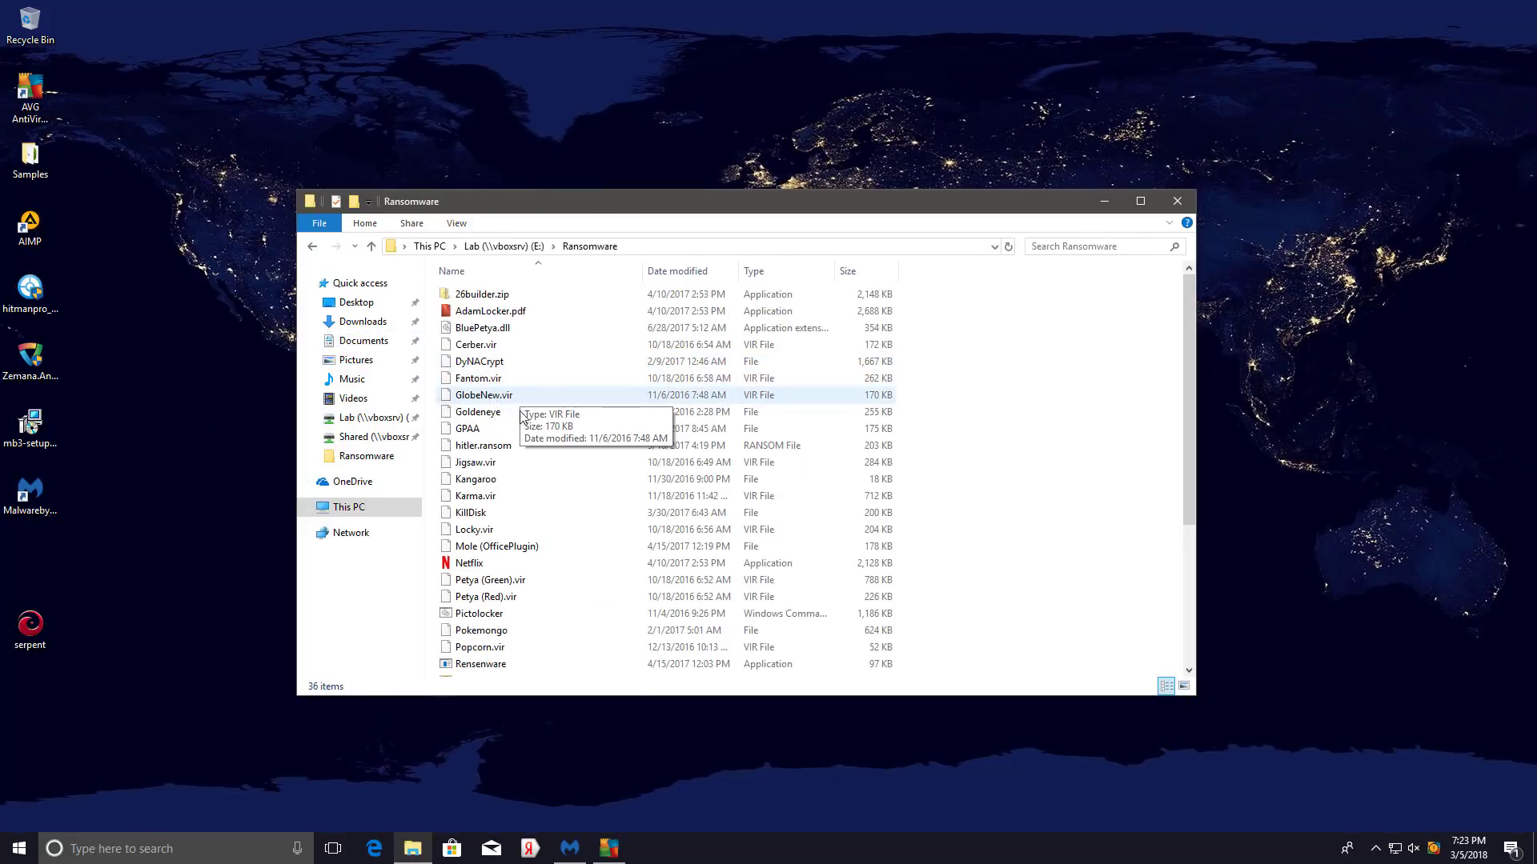
{"action": "key", "text": "s"}
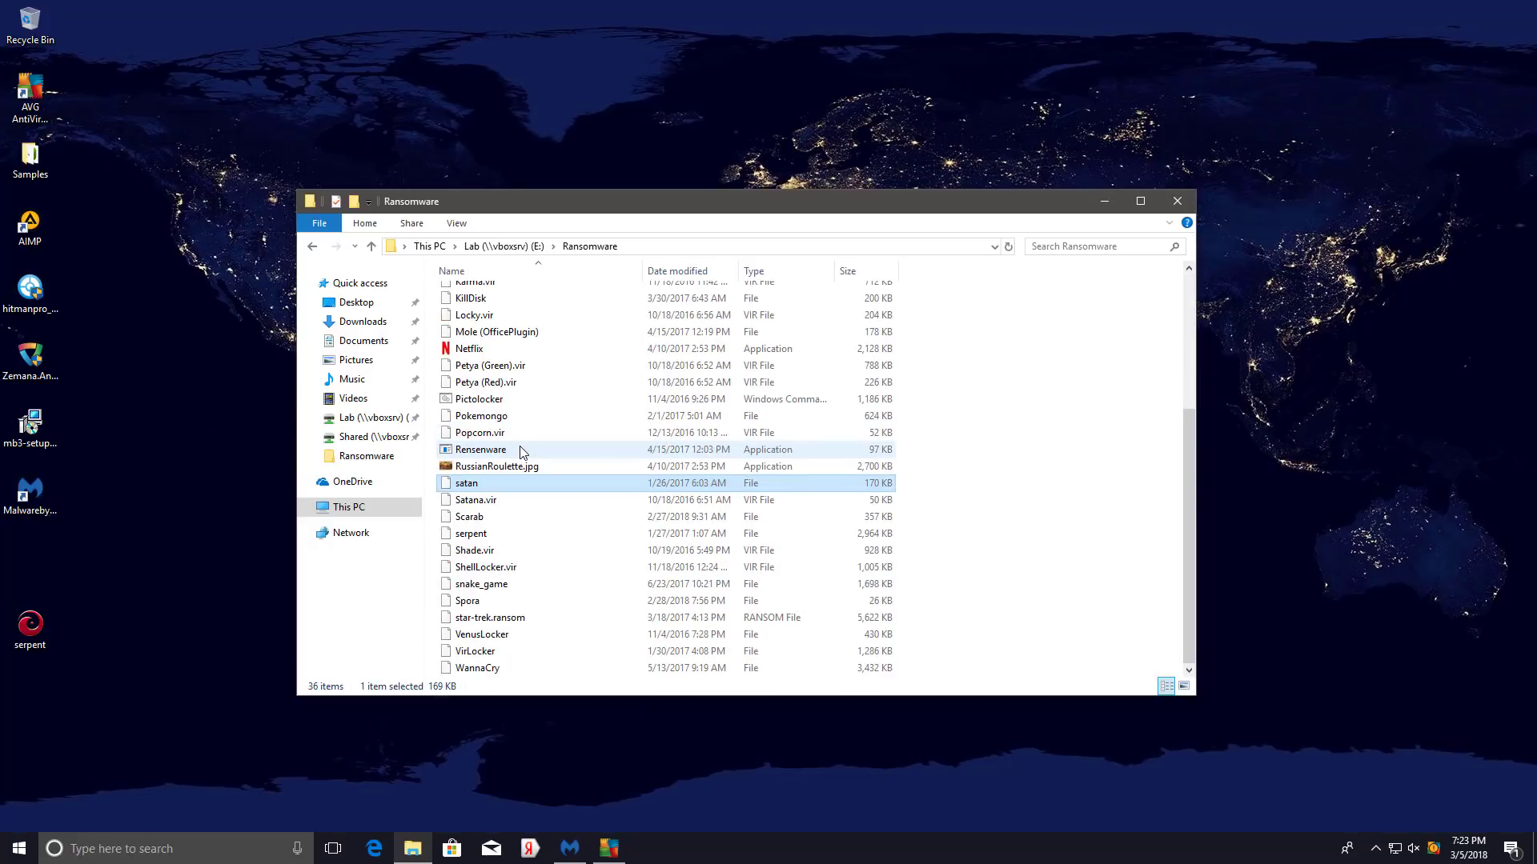
{"action": "key", "text": "s"}
{"action": "key", "text": "s"}
{"action": "key", "text": "s"}
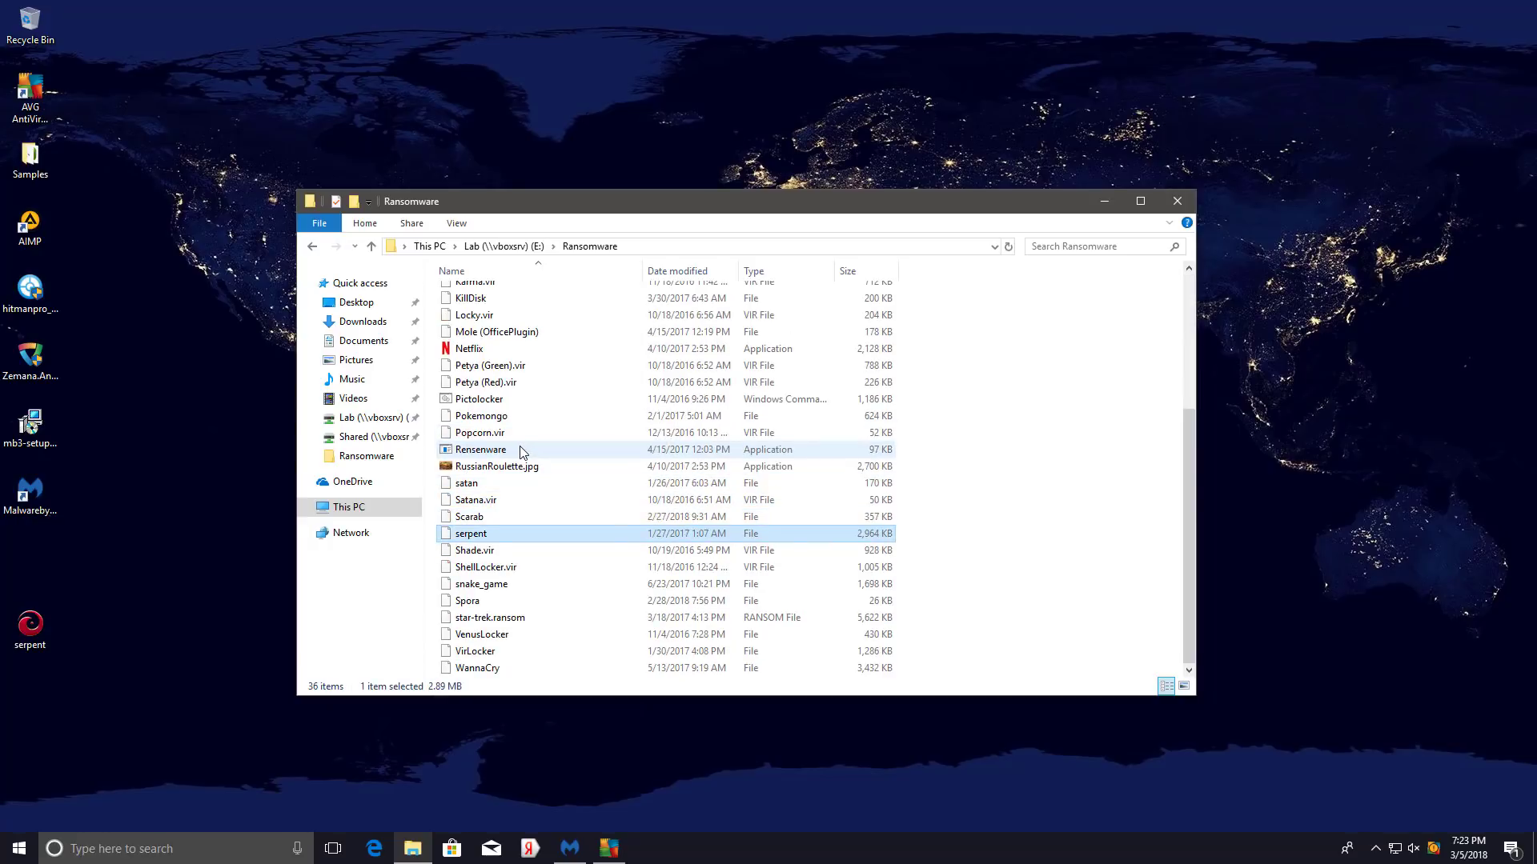
{"action": "key", "text": "s"}
{"action": "key", "text": "s"}
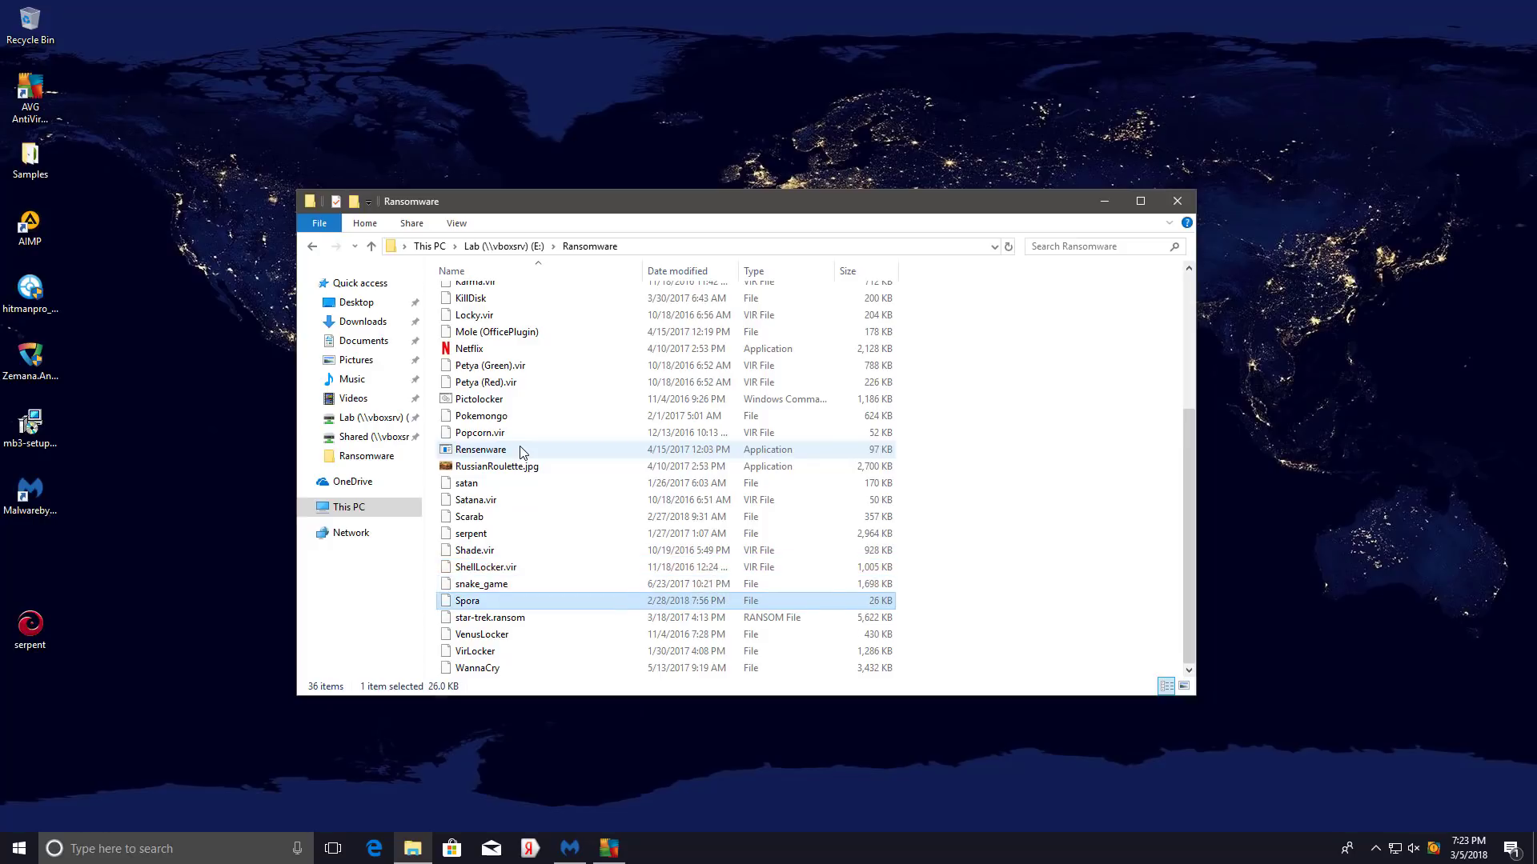
Copy the Spora sample to the desktop and rename it Spora.exe.
{"action": "left_click_drag", "start_coordinate": [469, 602], "coordinate": [70, 724]}
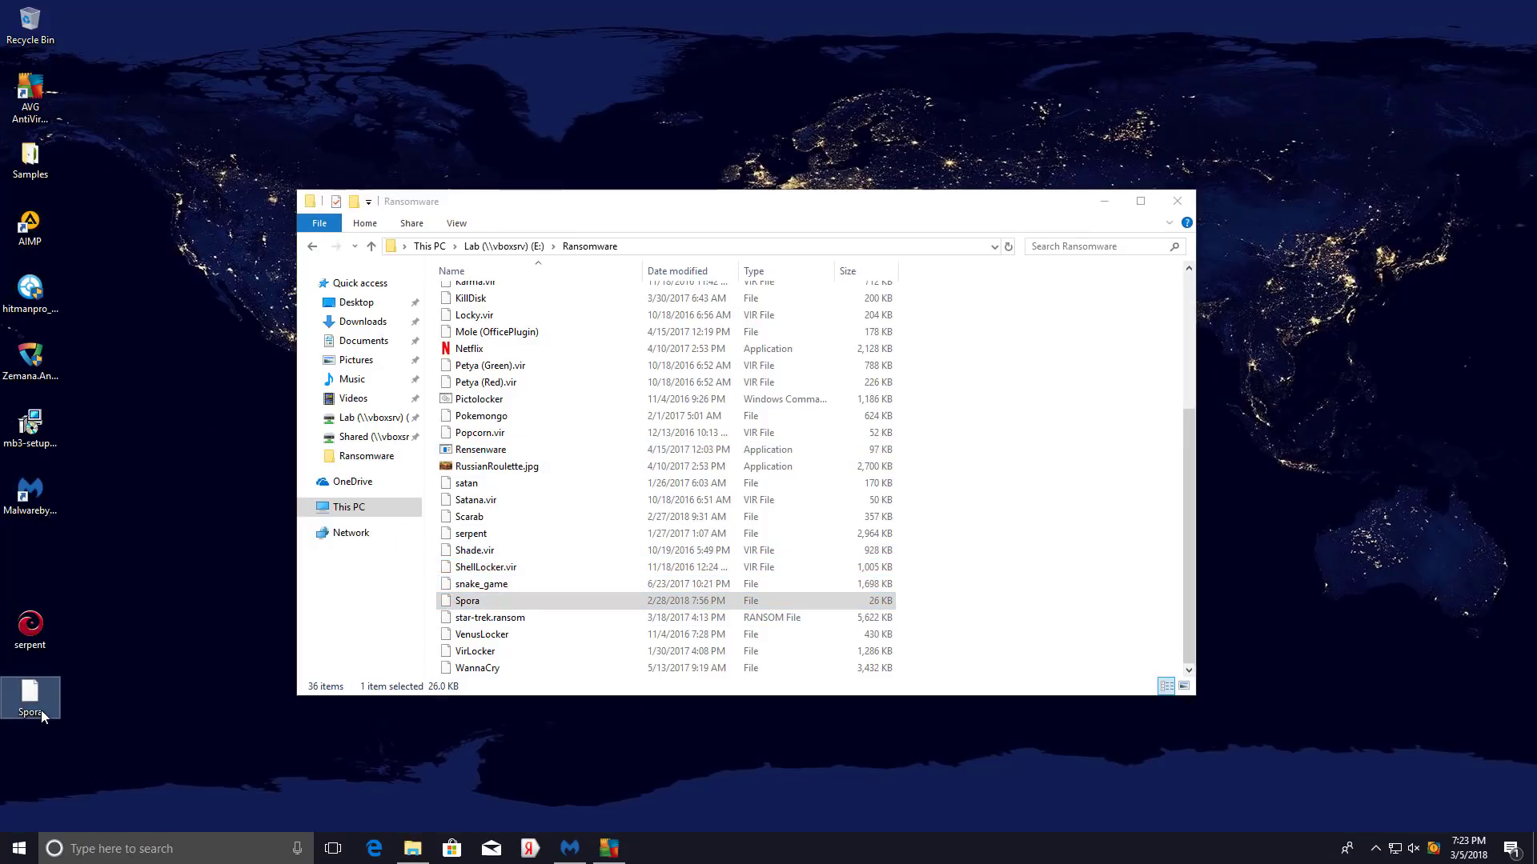
{"action": "left_click", "coordinate": [41, 711]}
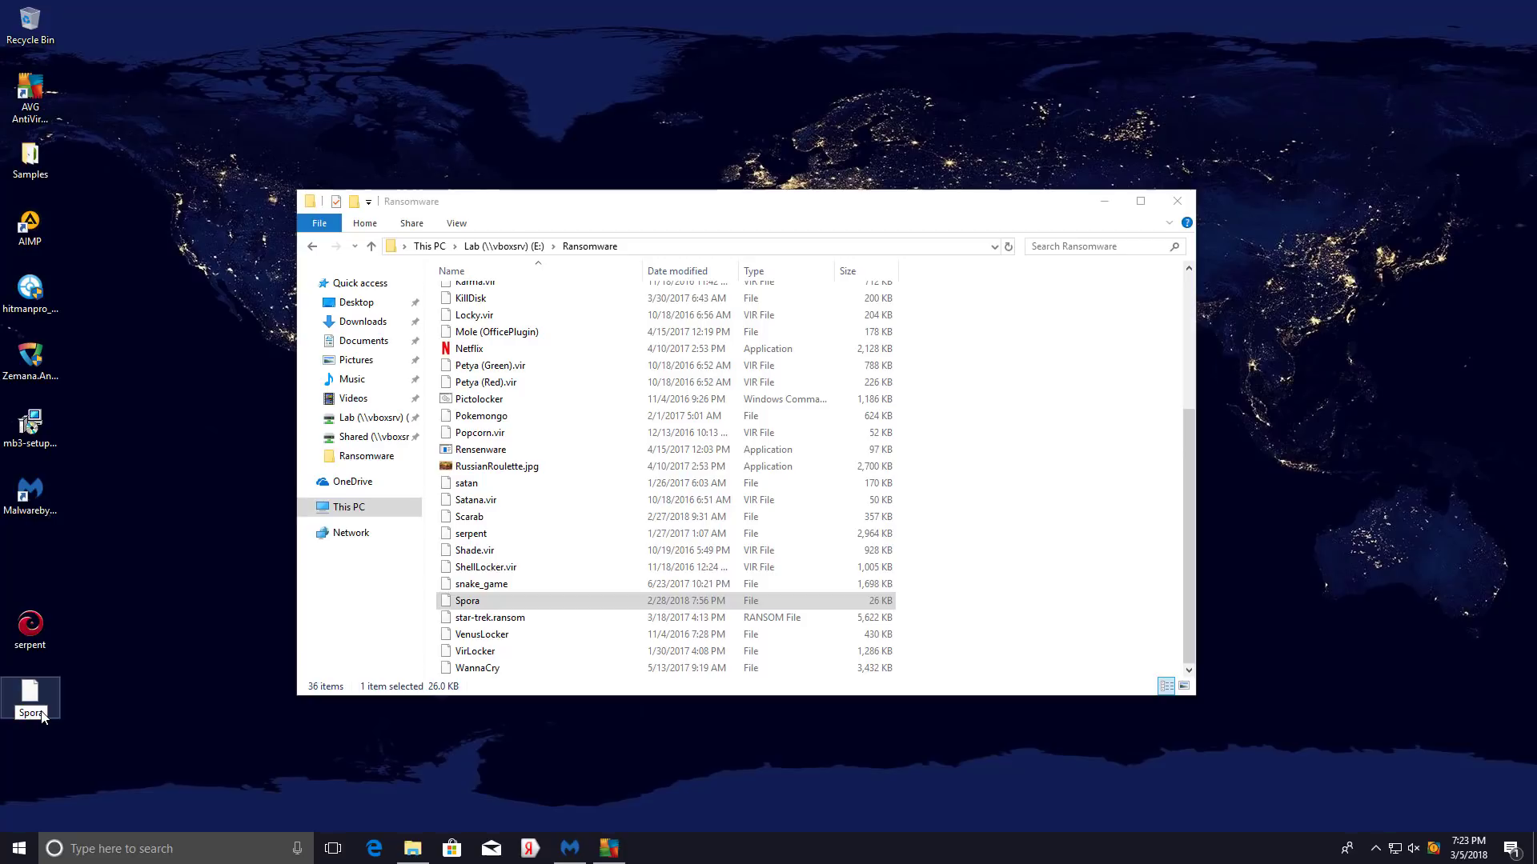
{"action": "left_click", "coordinate": [41, 712]}
{"action": "type", "text": ".exe"}
{"action": "key", "text": "Return"}
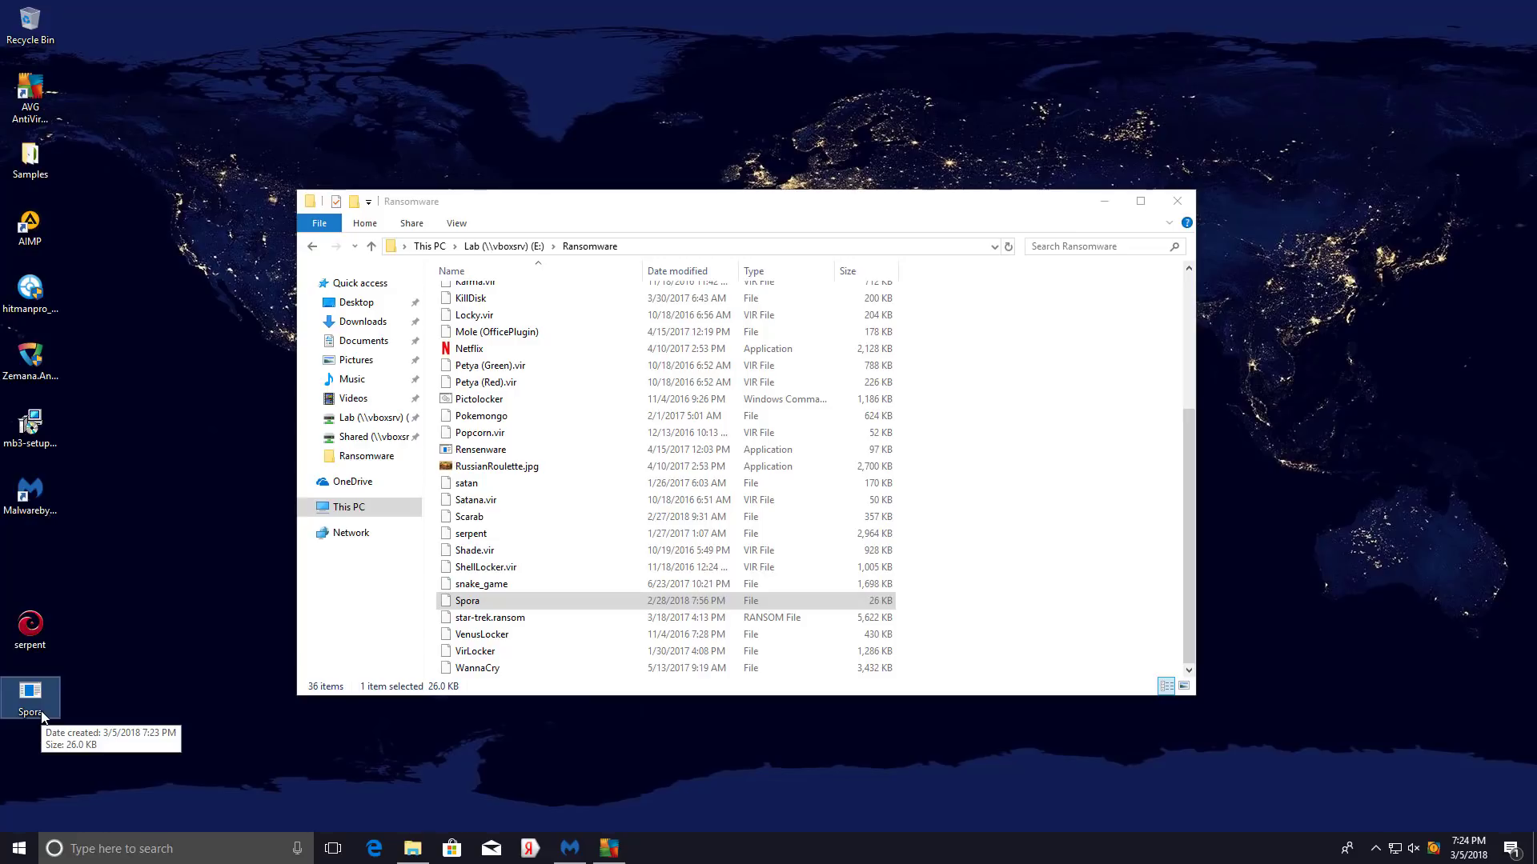
Run Spora.exe twice, checking Documents and Pictures for encryption after each run.
{"action": "double_click", "coordinate": [32, 700]}
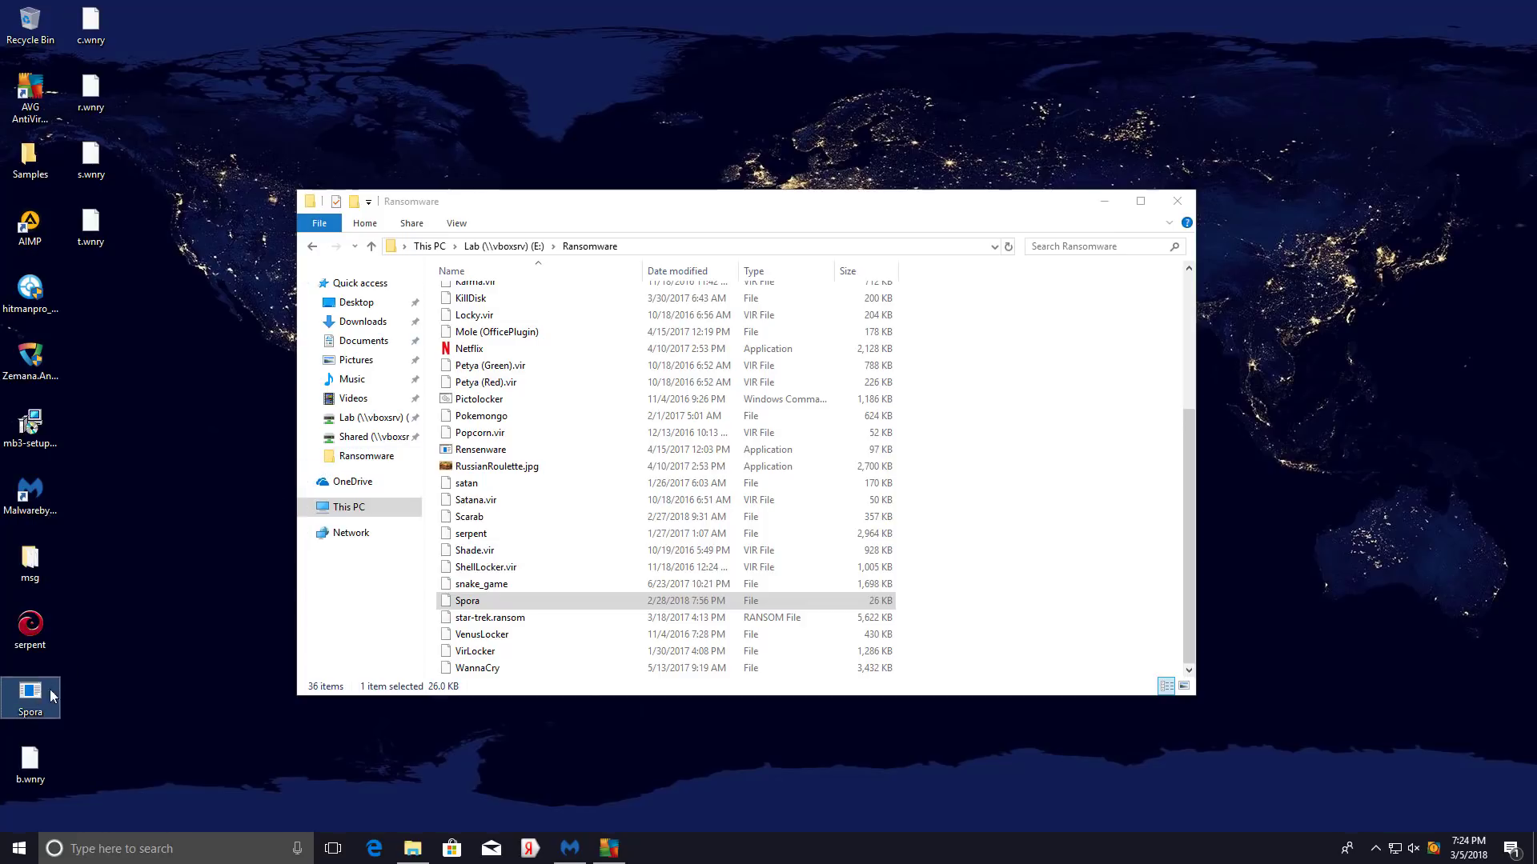
{"action": "left_click", "coordinate": [376, 343]}
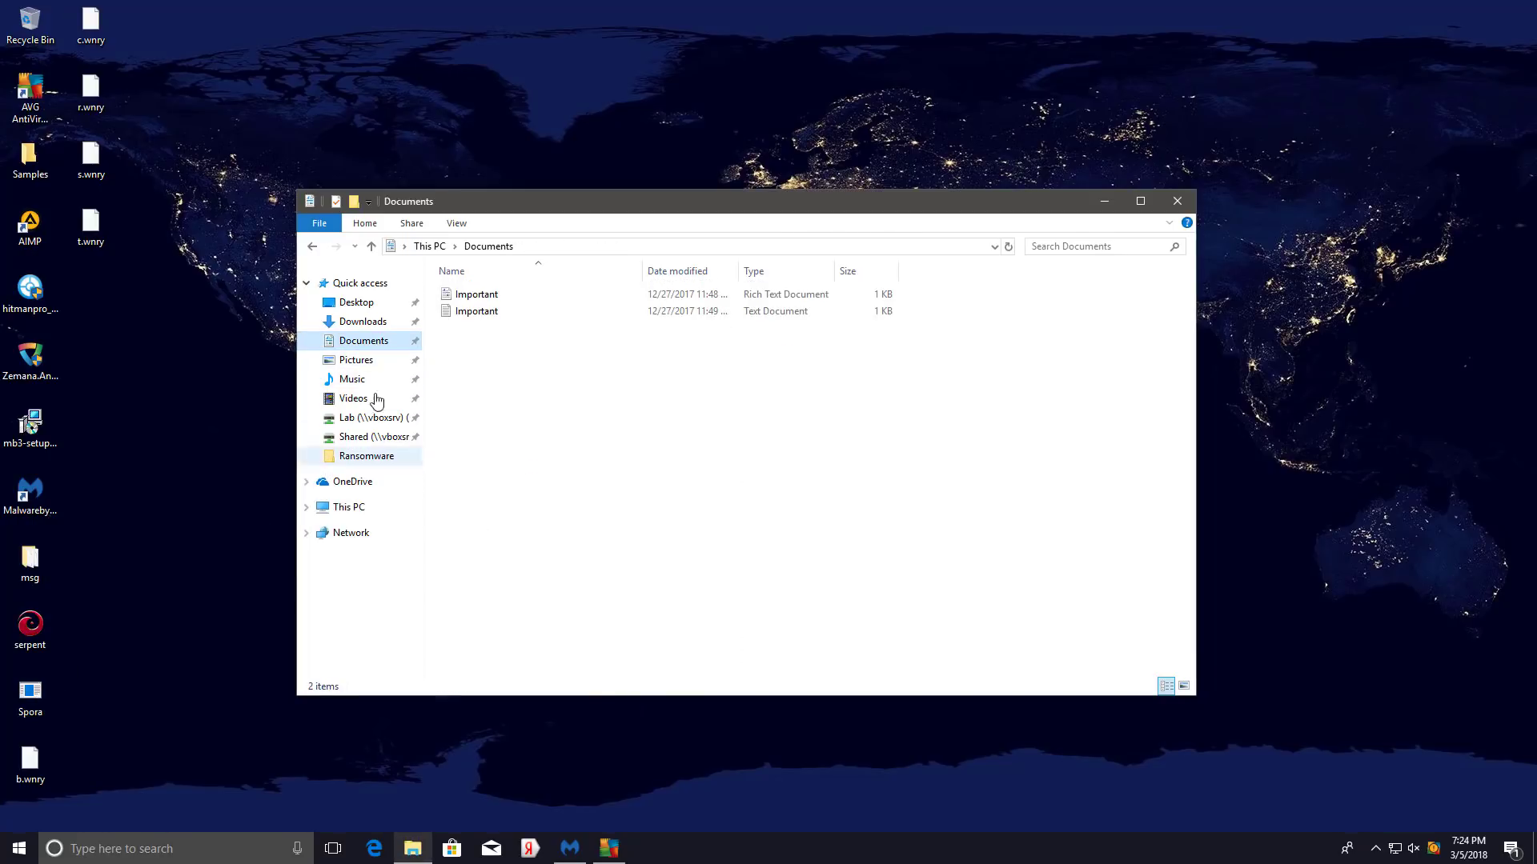
{"action": "left_click", "coordinate": [356, 360]}
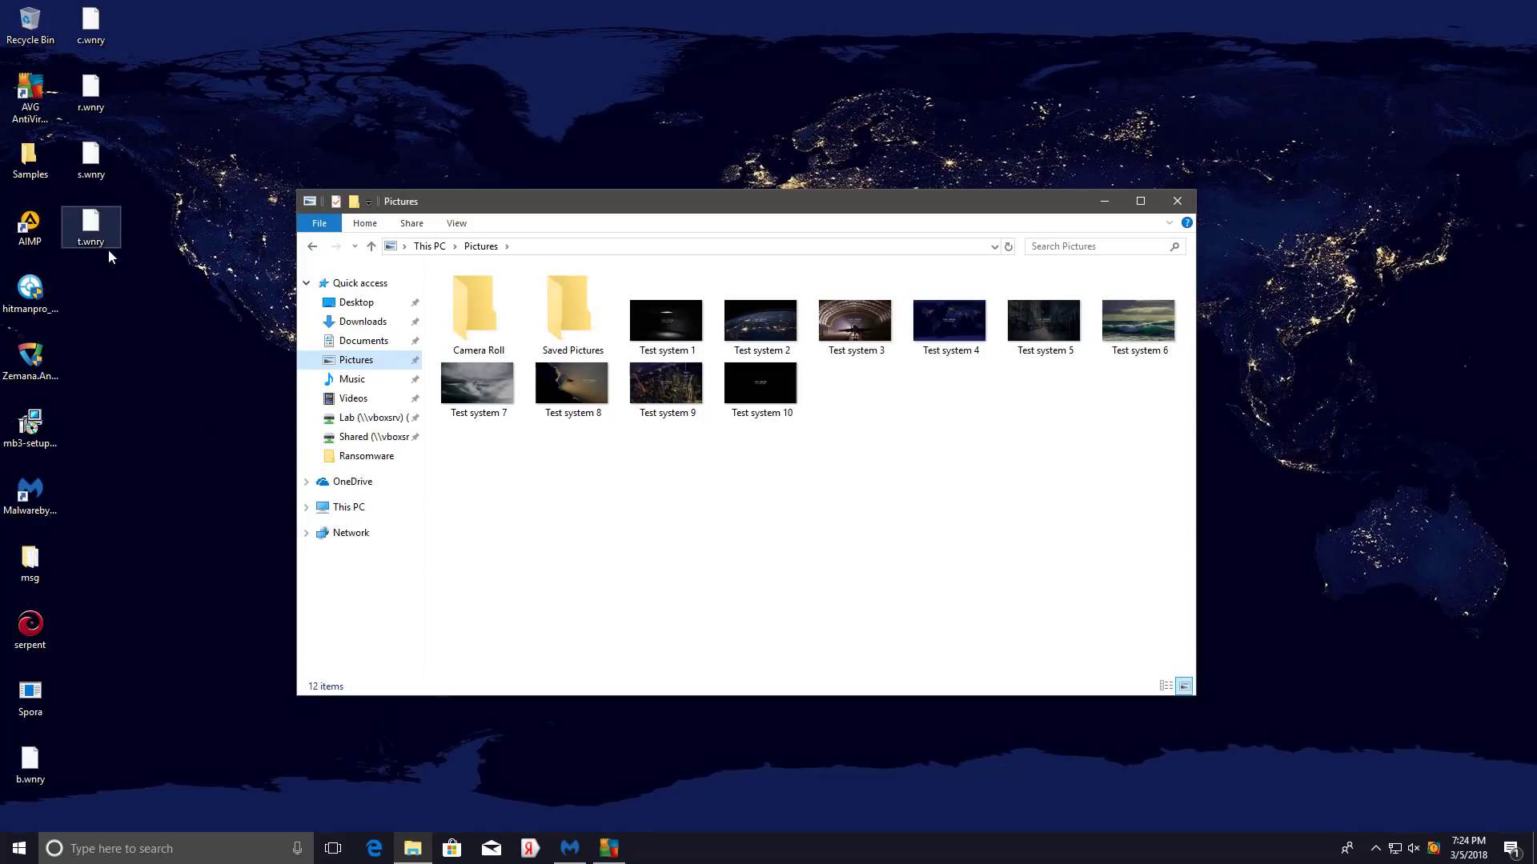
{"action": "left_click_drag", "start_coordinate": [103, 299], "coordinate": [132, 16]}
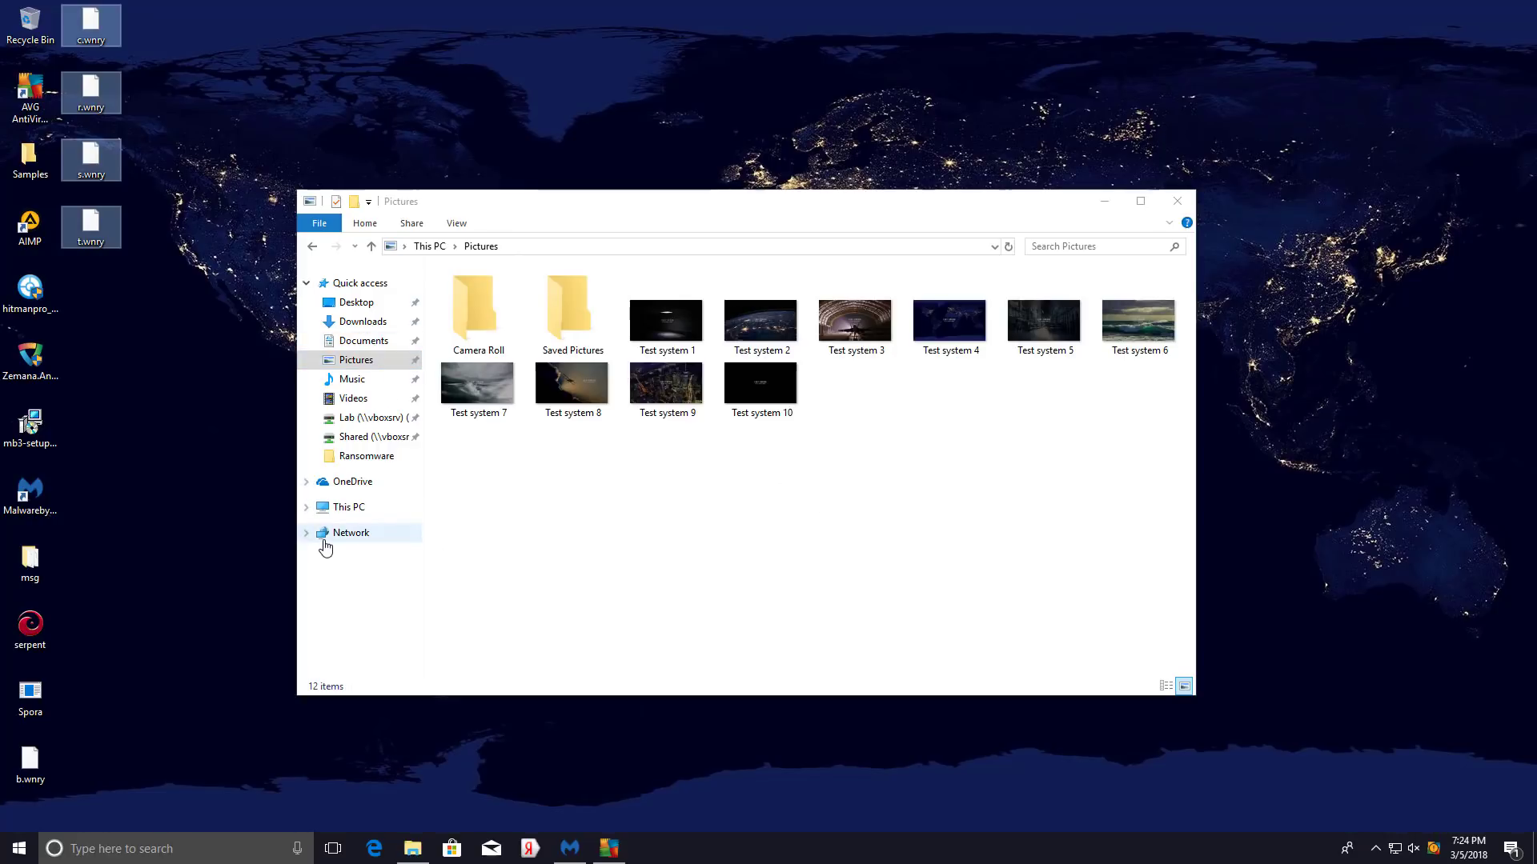
{"action": "double_click", "coordinate": [40, 704]}
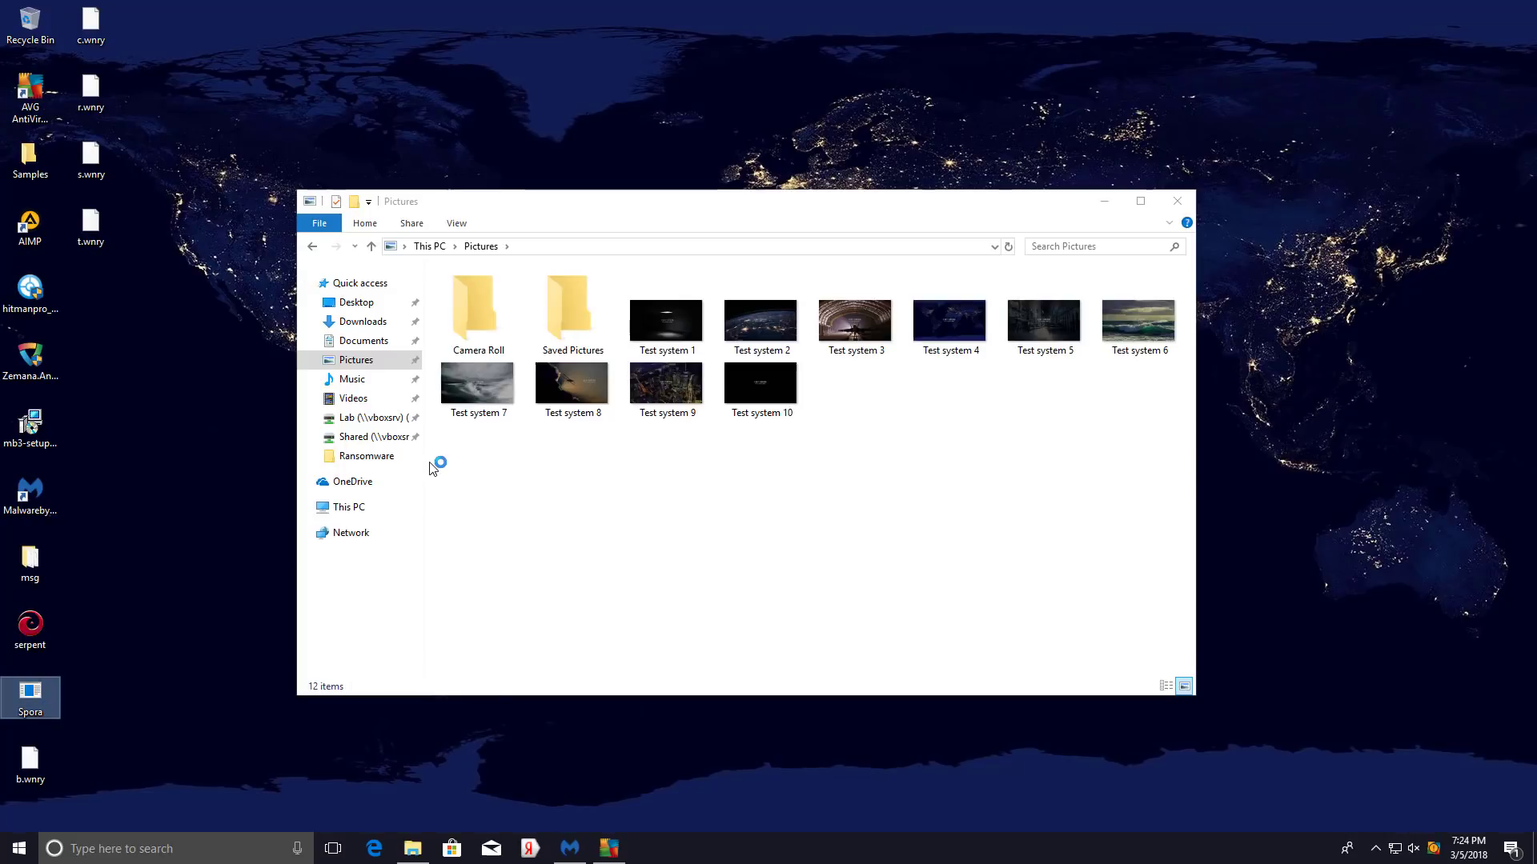
{"action": "left_click", "coordinate": [352, 343]}
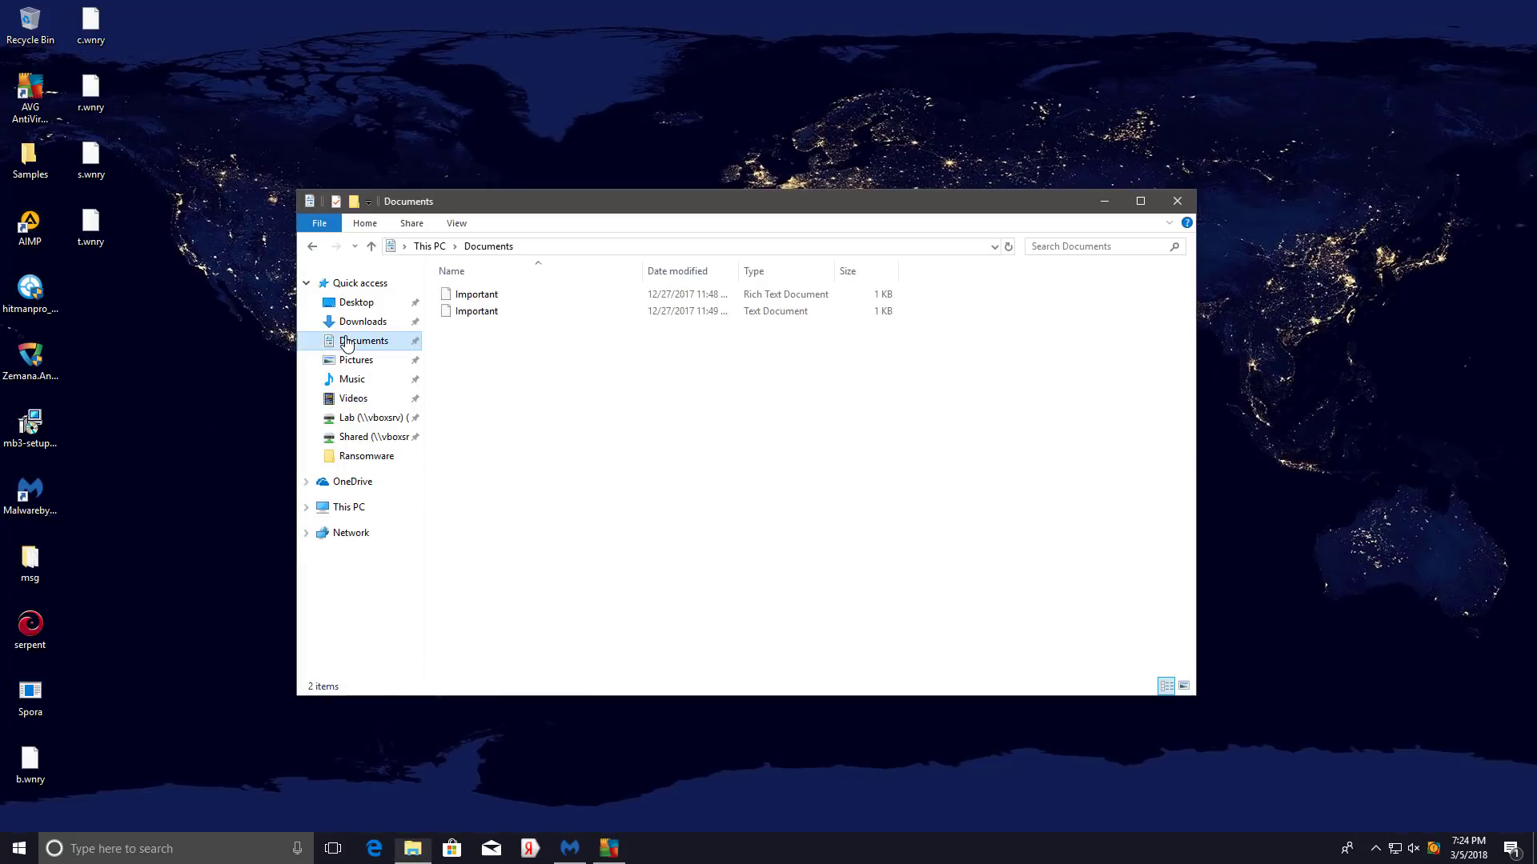
{"action": "left_click", "coordinate": [355, 360]}
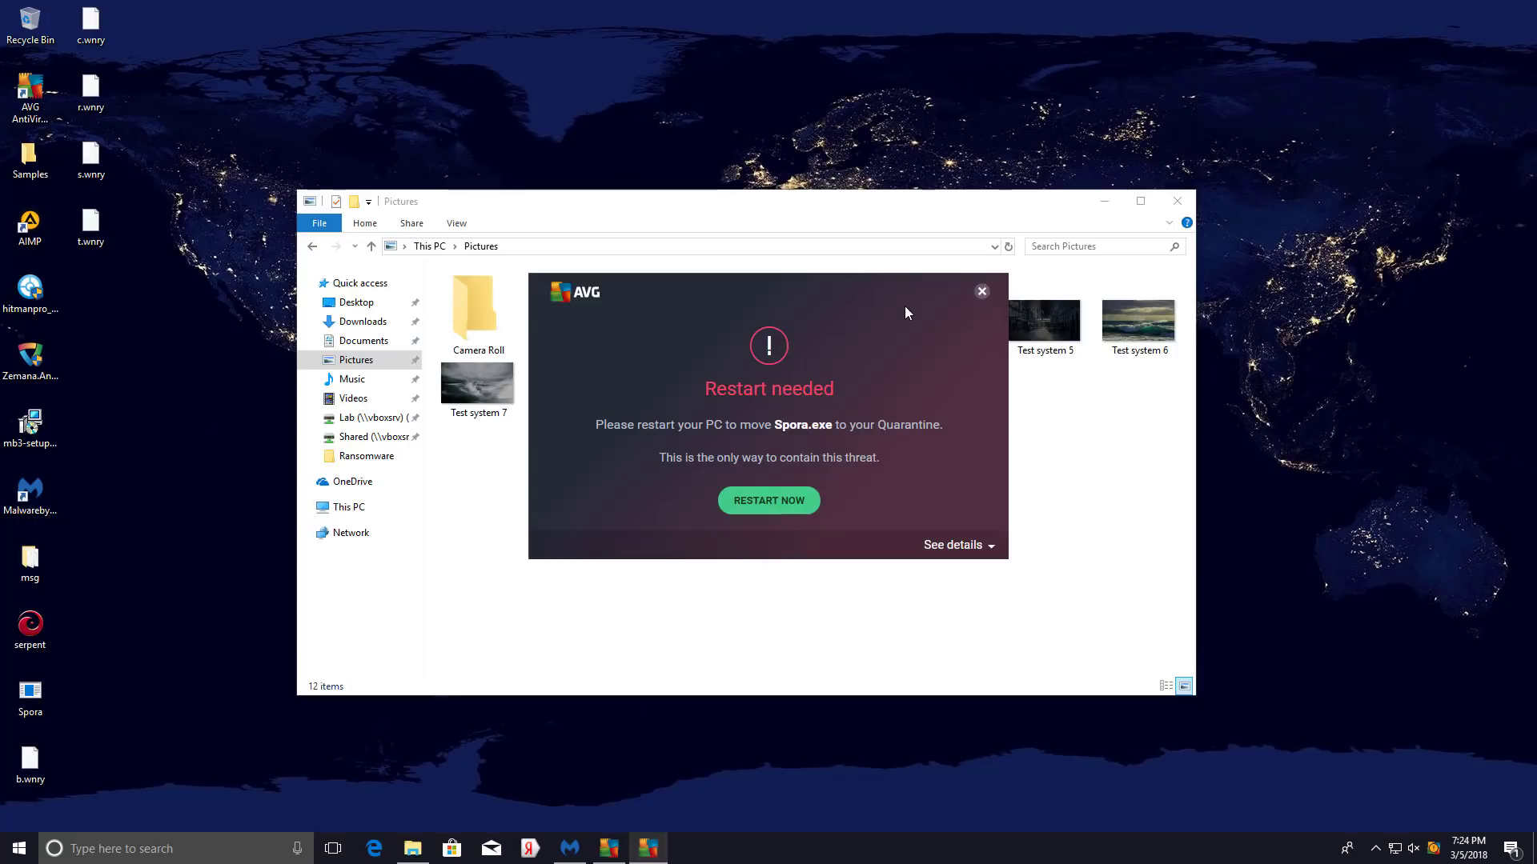
Dismiss the Spora restart alert and File Explorer, then open AVG's dashboard still showing 'Protection is disabled'.
{"action": "left_click", "coordinate": [982, 291]}
{"action": "left_click", "coordinate": [1176, 201]}
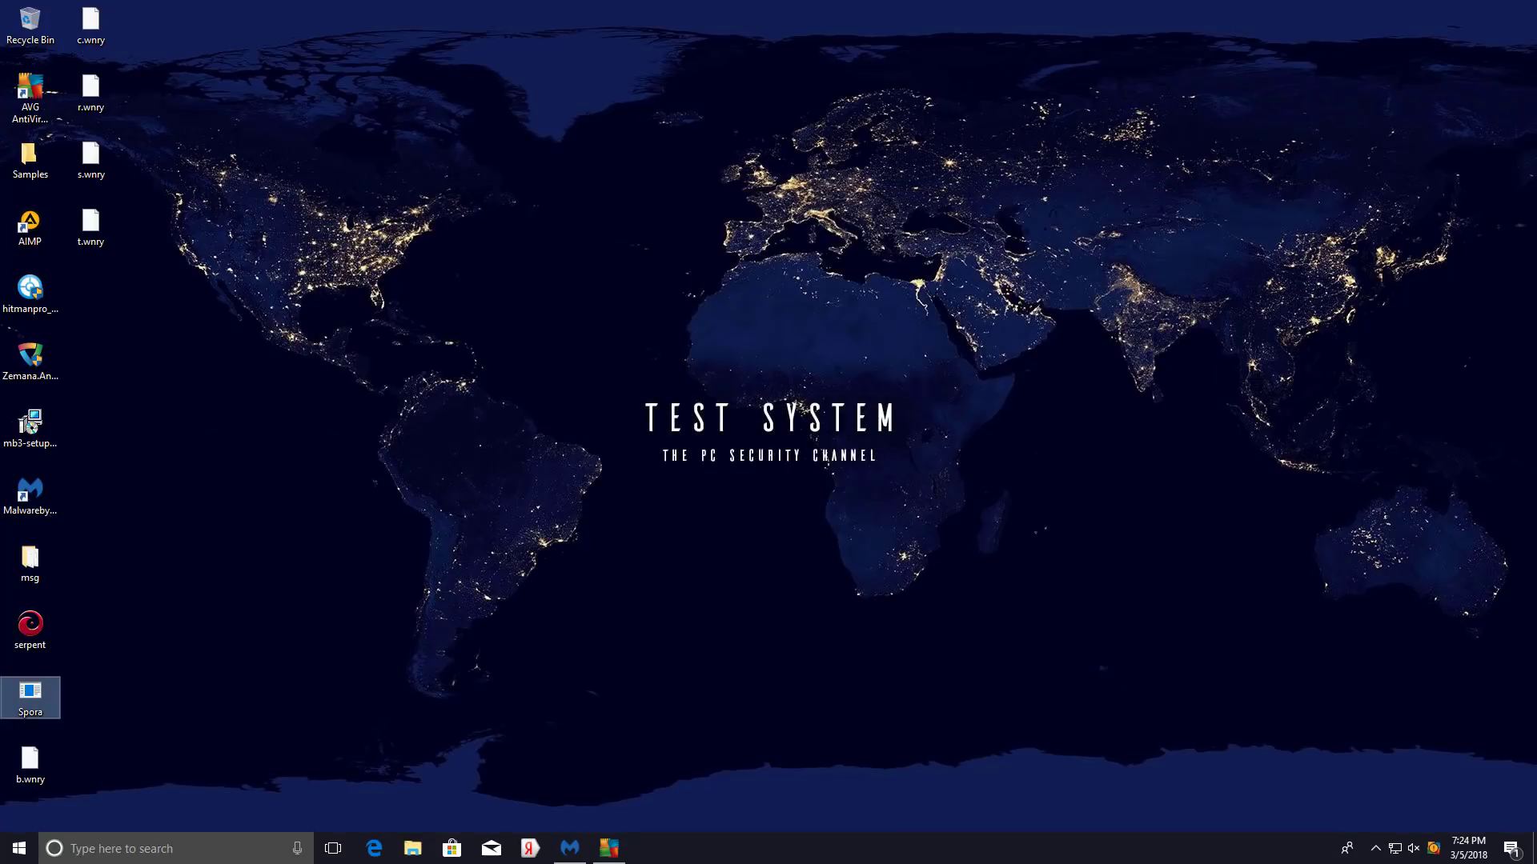
{"action": "left_click", "coordinate": [1433, 848]}
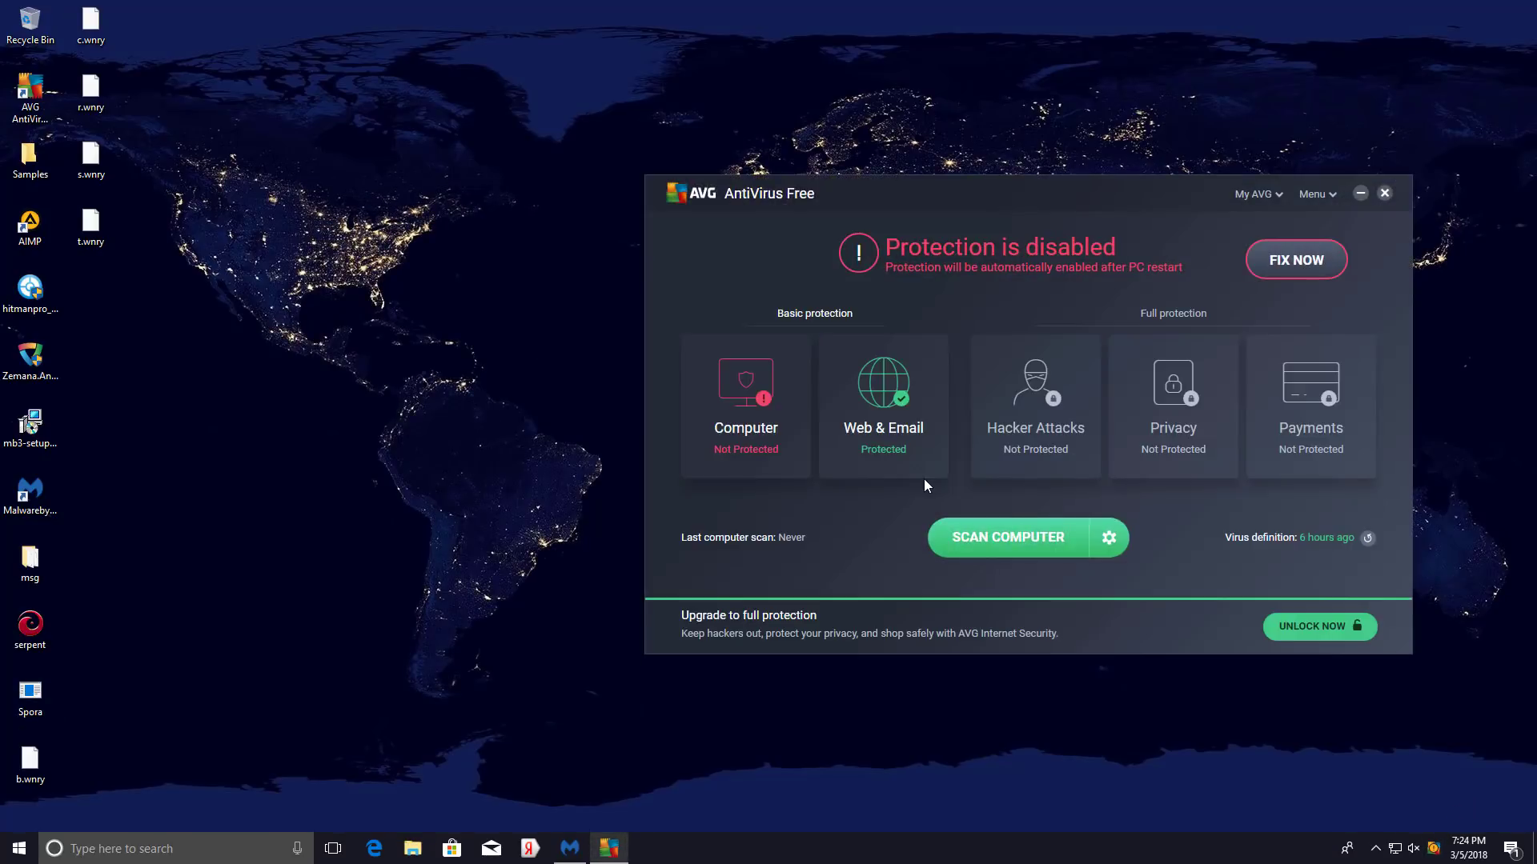